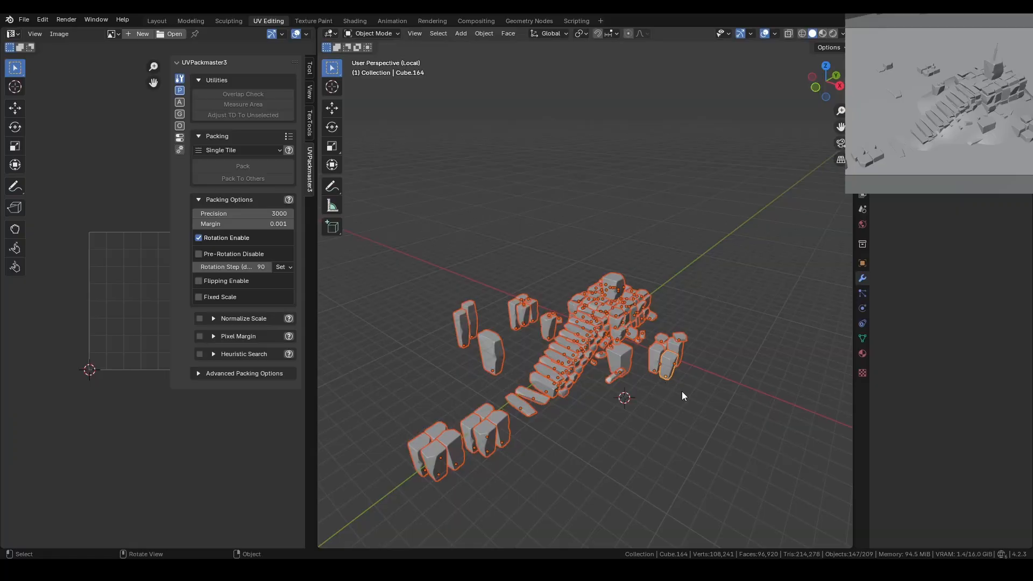
# Unwrap all faces of the selected stone blocks with Smart UV Project and check the resulting UV layout.
pyautogui.press('Tab')
pyautogui.press('u')
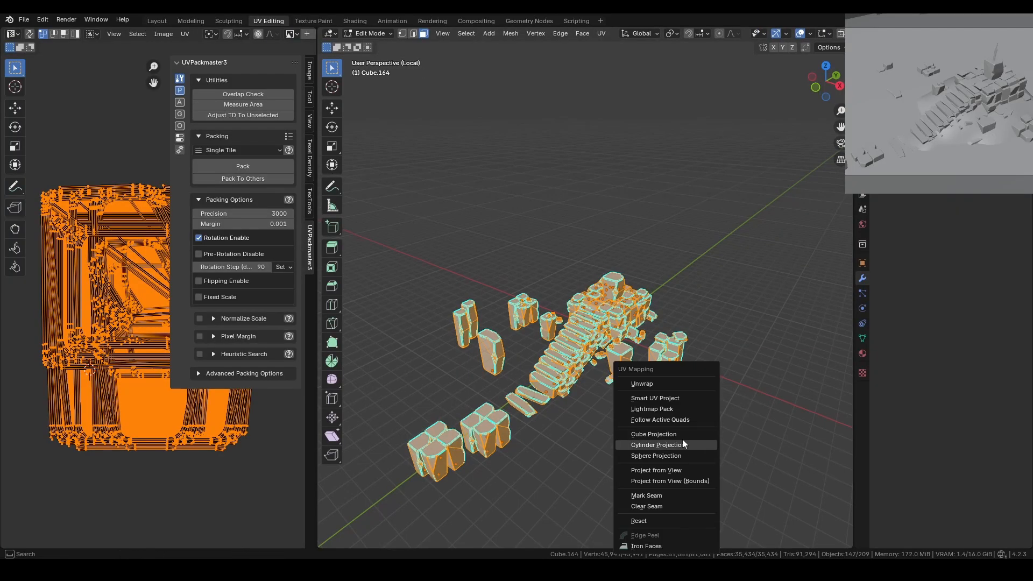
pyautogui.click(683, 441)
pyautogui.press('Return')
pyautogui.press('n')
pyautogui.scroll(10, 207, 350)
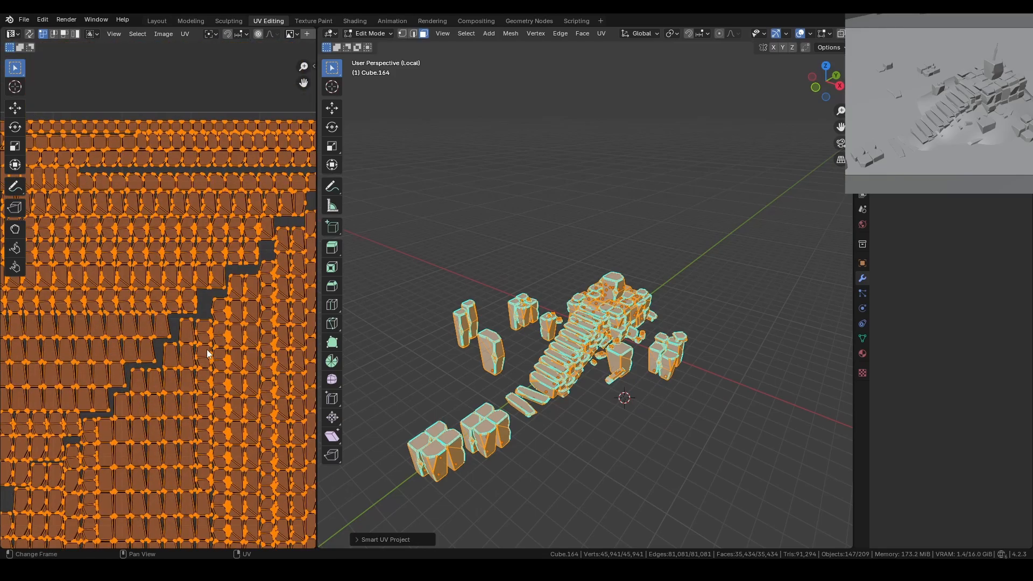
pyautogui.scroll(-10, 141, 395)
# Look through the texture size options in the Texel Density Checker, up to 4096px.
pyautogui.press('n')
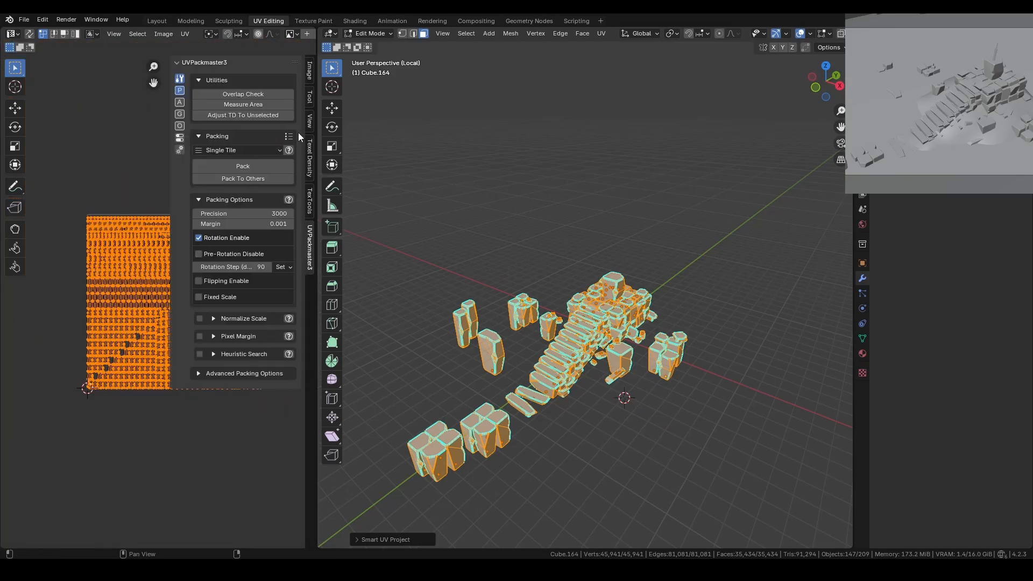
pyautogui.click(307, 160)
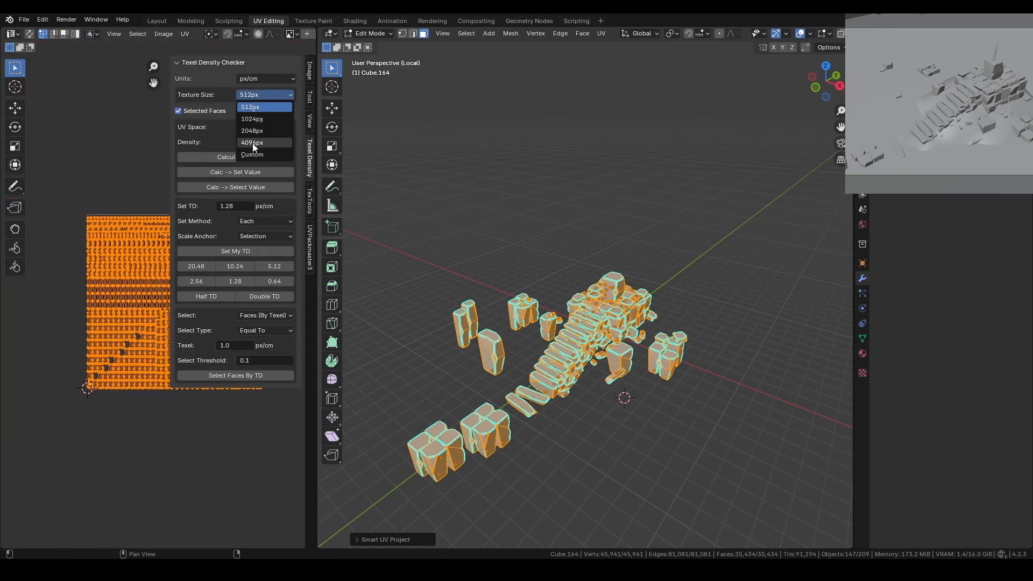
pyautogui.press('n')
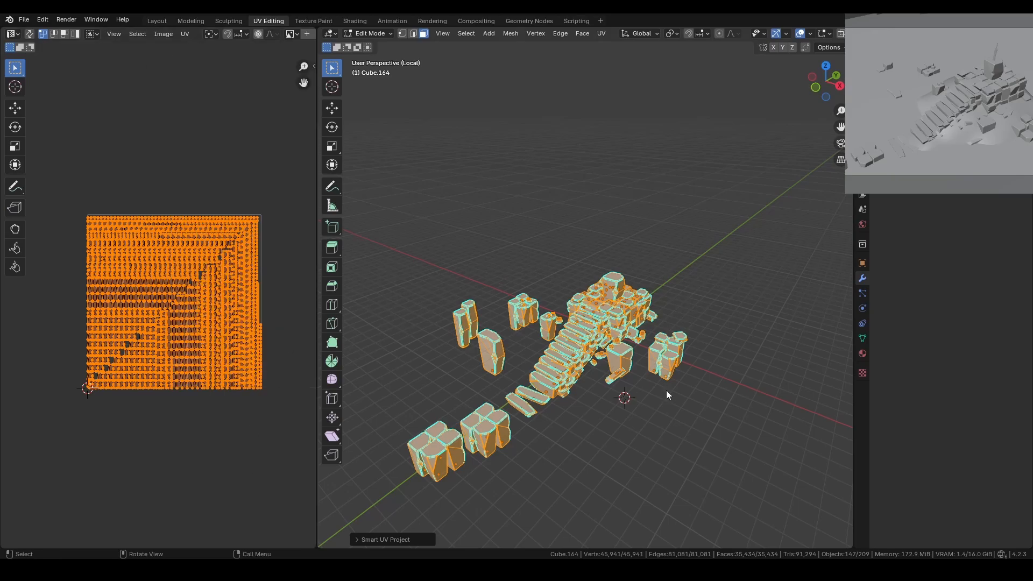
# Return the stone blocks to Object Mode, leave local view and select the ground plane.
pyautogui.press('Tab')
pyautogui.press('KP_Divide')
pyautogui.click(676, 371)
pyautogui.moveTo(699, 341); pyautogui.dragTo(673, 371, button='middle')
# Circle-select the ground mesh's faces that form the mound around the ruins, working from the top view.
pyautogui.press('Tab')
pyautogui.press('KP_7')
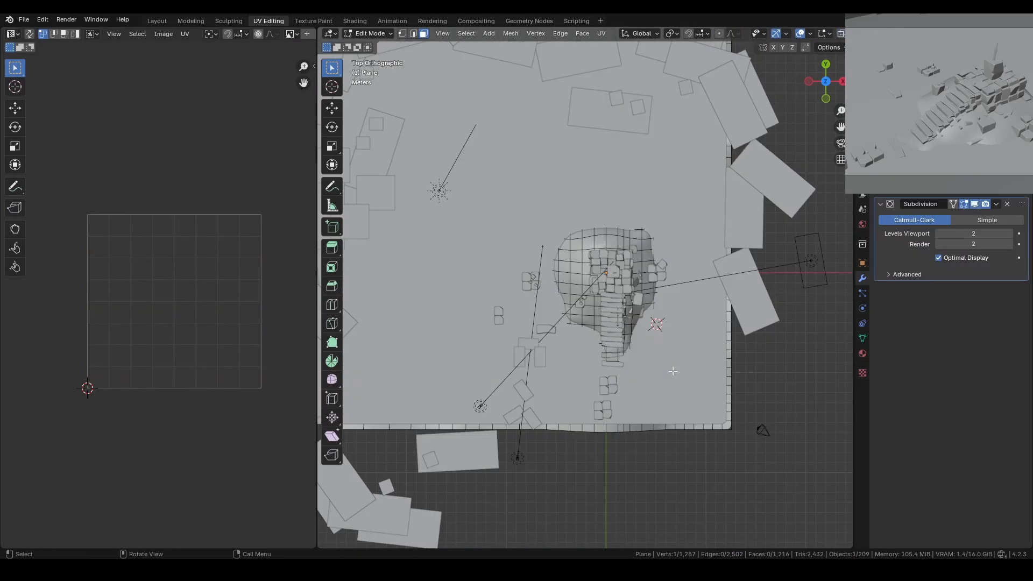
pyautogui.press('c')
pyautogui.moveTo(592, 312)
pyautogui.mouseDown()
pyautogui.moveTo(581, 280)
pyautogui.moveTo(608, 253)
pyautogui.moveTo(643, 291)
pyautogui.mouseUp()
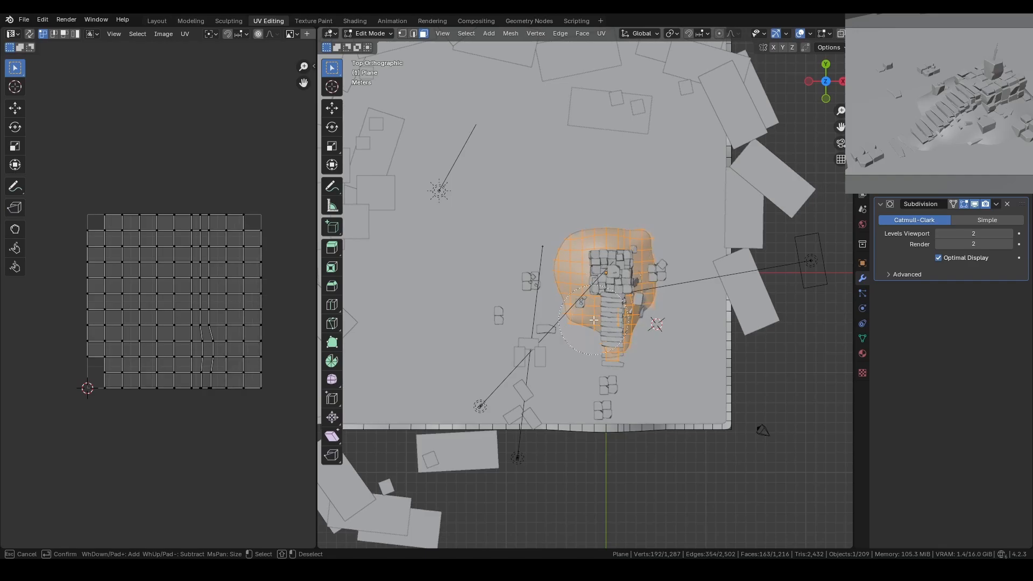
pyautogui.hotkey('alt', 'z')
pyautogui.press('Escape')
pyautogui.hotkey('alt', 'z')
# Unwrap the selected mound faces and return the ground mesh to Object Mode.
pyautogui.moveTo(595, 317); pyautogui.dragTo(620, 247, button='middle')
pyautogui.press('u')
pyautogui.click(610, 230)
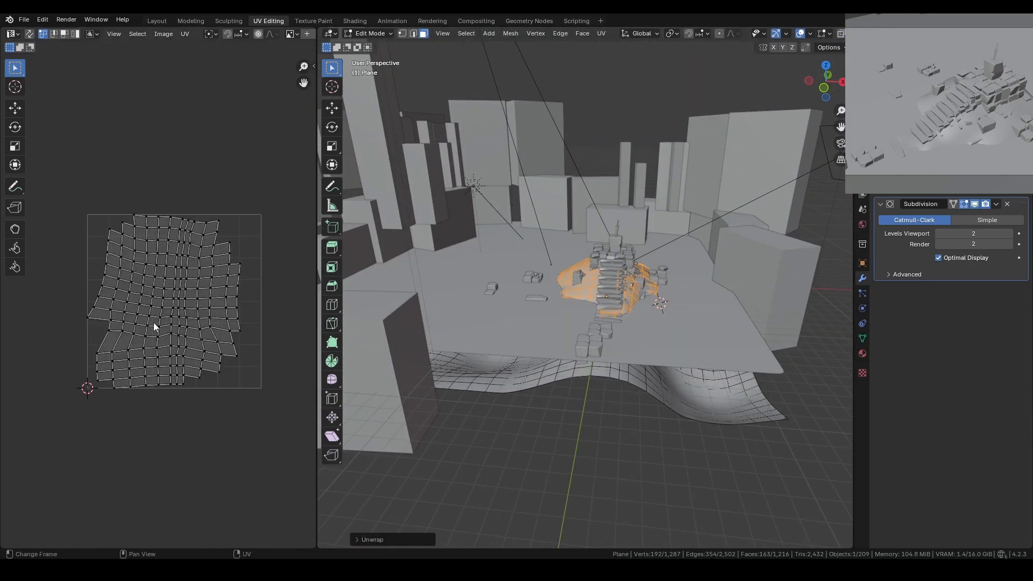
pyautogui.moveTo(640, 283); pyautogui.dragTo(667, 318, button='middle')
pyautogui.press('Tab')
# Select the water plane and circle-select only its faces within and just around the camera frame.
pyautogui.click(673, 370)
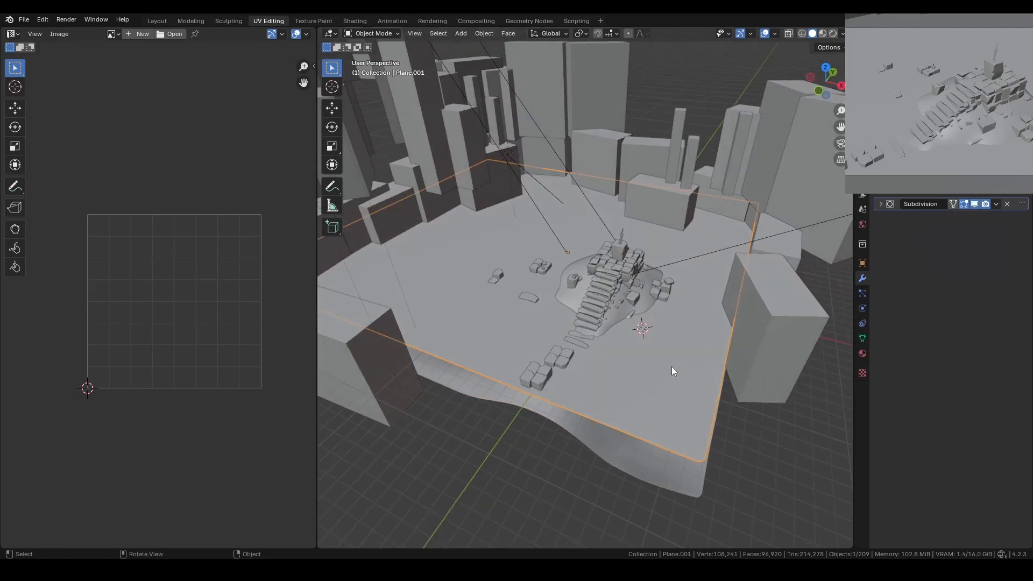
pyautogui.press('Tab')
pyautogui.press('KP_7')
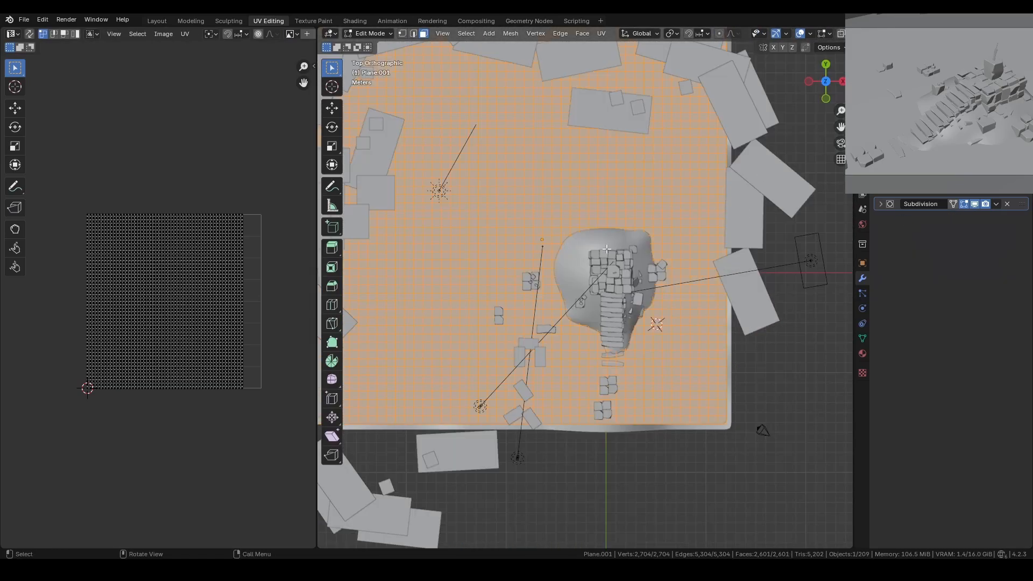
pyautogui.press('KP_0')
pyautogui.hotkey('alt', 'a')
pyautogui.press('c')
pyautogui.moveTo(498, 366)
pyautogui.mouseDown()
pyautogui.moveTo(475, 235)
pyautogui.moveTo(692, 231)
pyautogui.moveTo(697, 336)
pyautogui.moveTo(545, 330)
pyautogui.mouseUp()
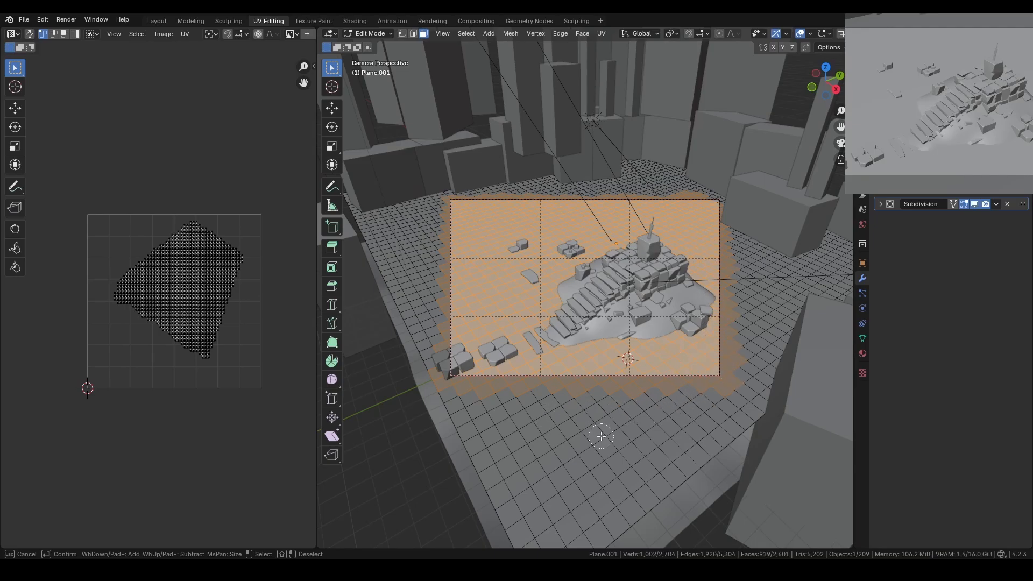
pyautogui.press('Escape')
# Unwrap the selected water faces and return the water plane to Object Mode.
pyautogui.press('u')
pyautogui.click(572, 383)
pyautogui.press('Tab')
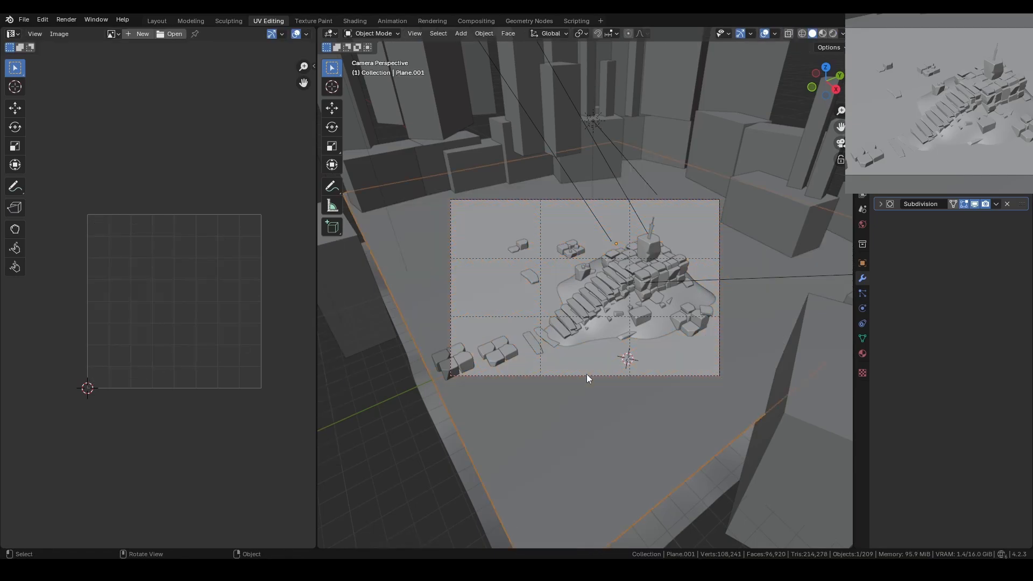
pyautogui.moveTo(587, 379); pyautogui.dragTo(633, 396, button='middle')
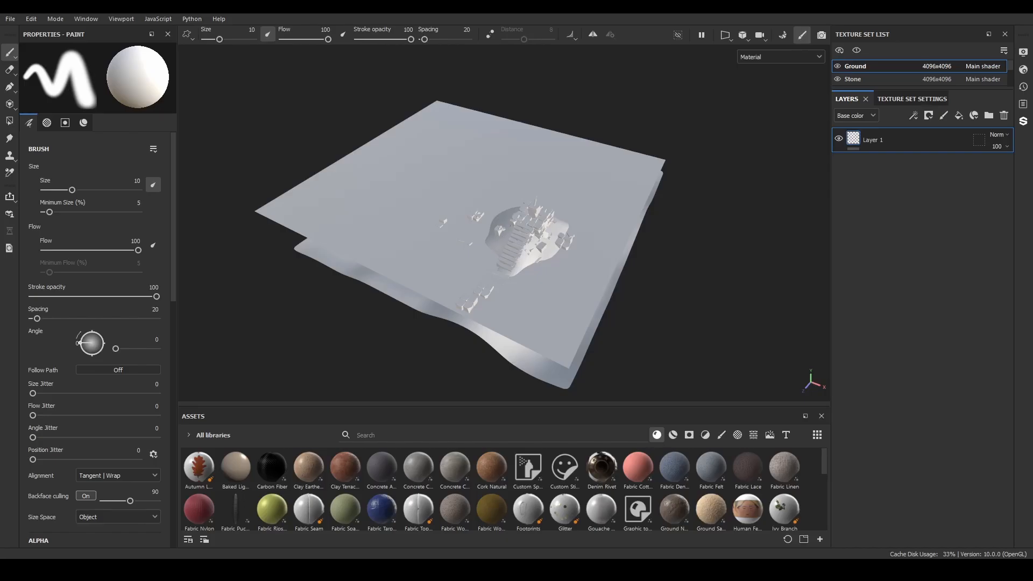
# Switch to Substance Painter and bake the mesh maps of all texture sets at output size 4096, with ID excluded.
pyautogui.scroll(2, 581, 265)
pyautogui.moveTo(581, 265)
pyautogui.keyDown('alt'); pyautogui.mouseDown()
pyautogui.moveTo(578, 242)
pyautogui.moveTo(477, 194)
pyautogui.moveTo(574, 249)
pyautogui.moveTo(571, 261)
pyautogui.mouseUp(); pyautogui.keyUp('alt')
pyautogui.click(32, 23)
pyautogui.click(67, 34)
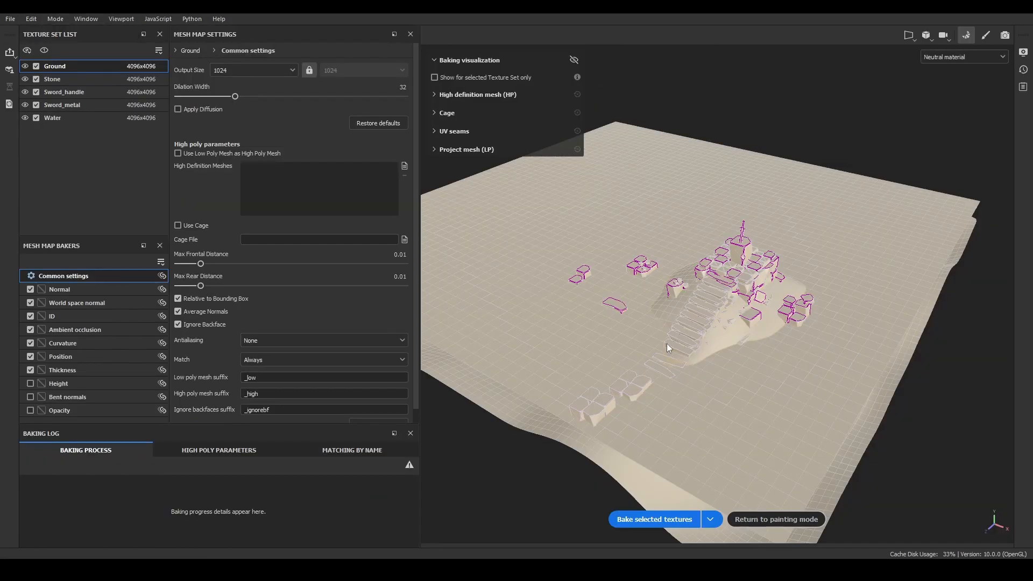
pyautogui.click(226, 97)
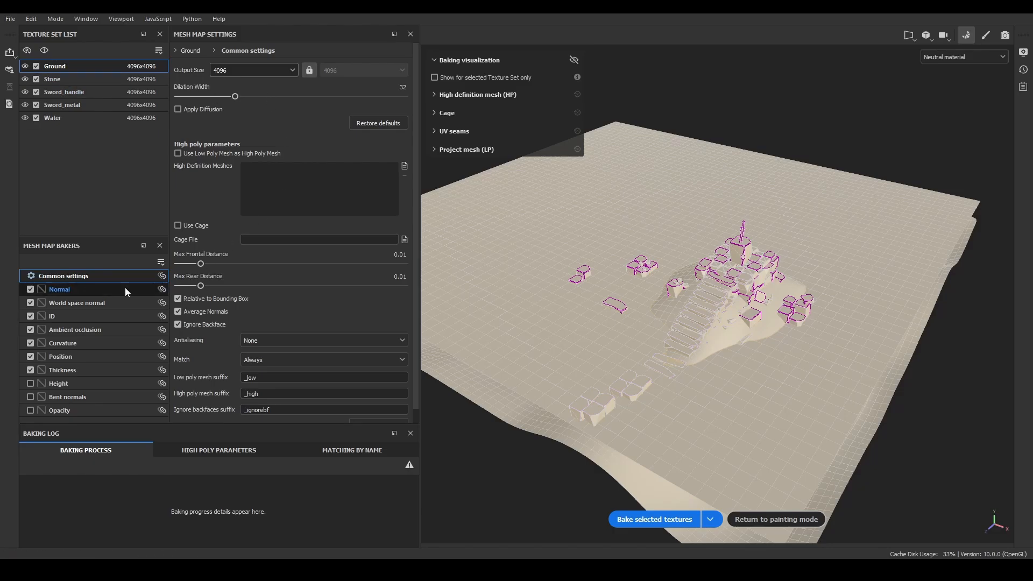
pyautogui.click(671, 519)
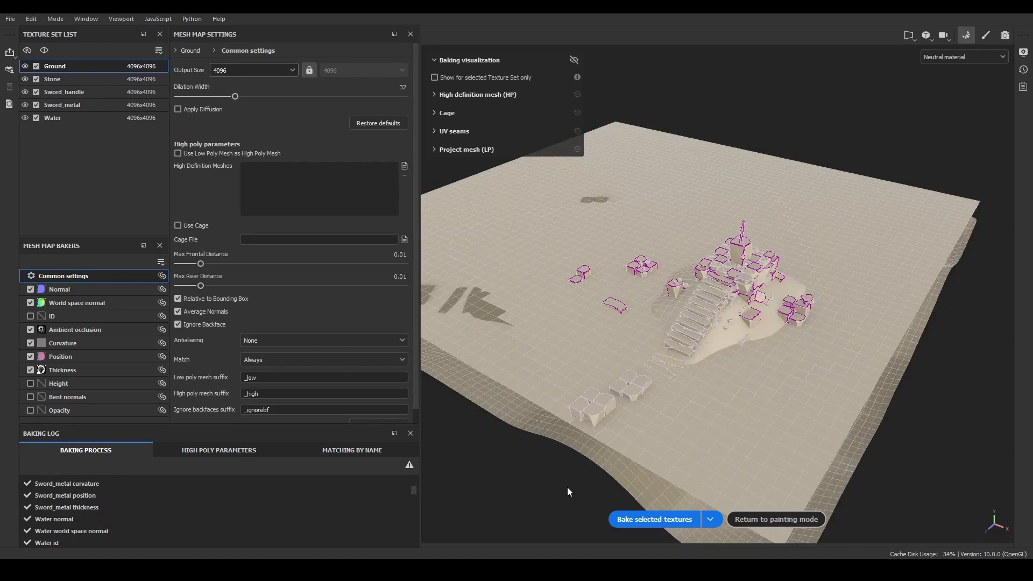
# Return to painting mode and apply the StylizedBase smart material to the Ground and Stone texture sets.
pyautogui.click(758, 519)
pyautogui.scroll(5, 571, 264)
pyautogui.keyDown('alt'); pyautogui.moveTo(571, 264); pyautogui.dragTo(549, 194); pyautogui.keyUp('alt')
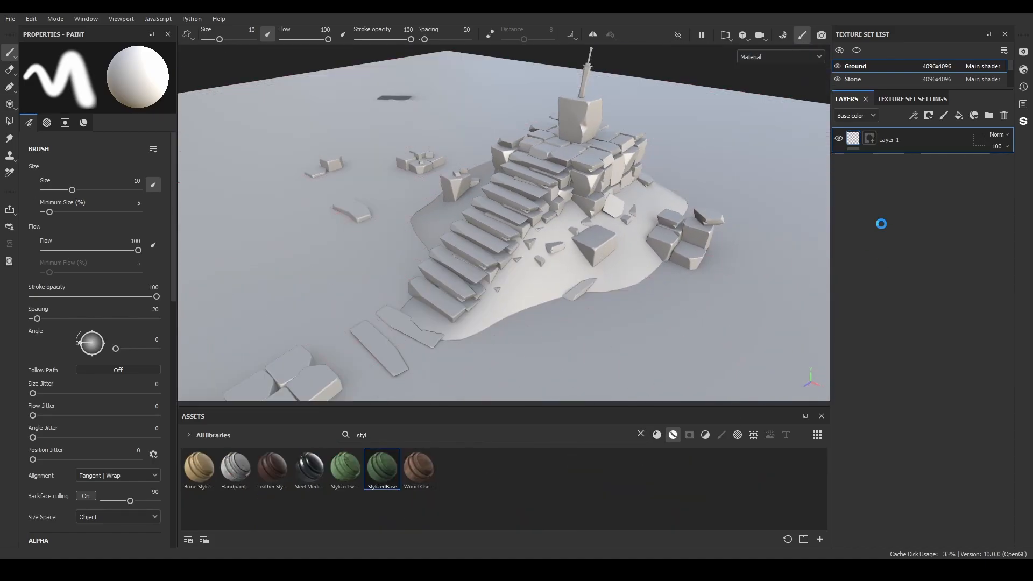
pyautogui.click(873, 80)
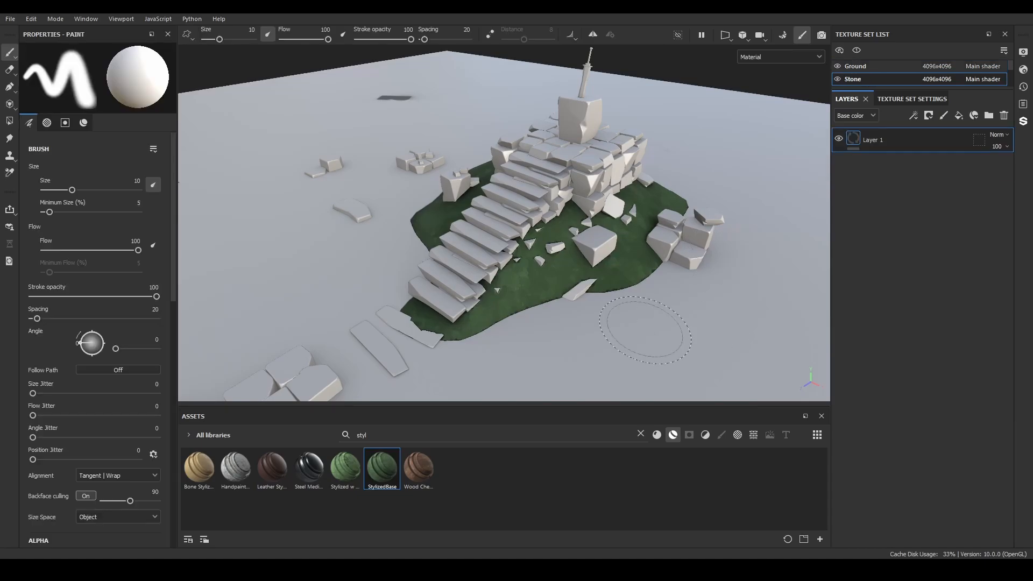
# Enlarge the texture set list and apply StylizedBase to the Water, Sword_metal and Sword_handle texture sets.
pyautogui.scroll(-3, 897, 79)
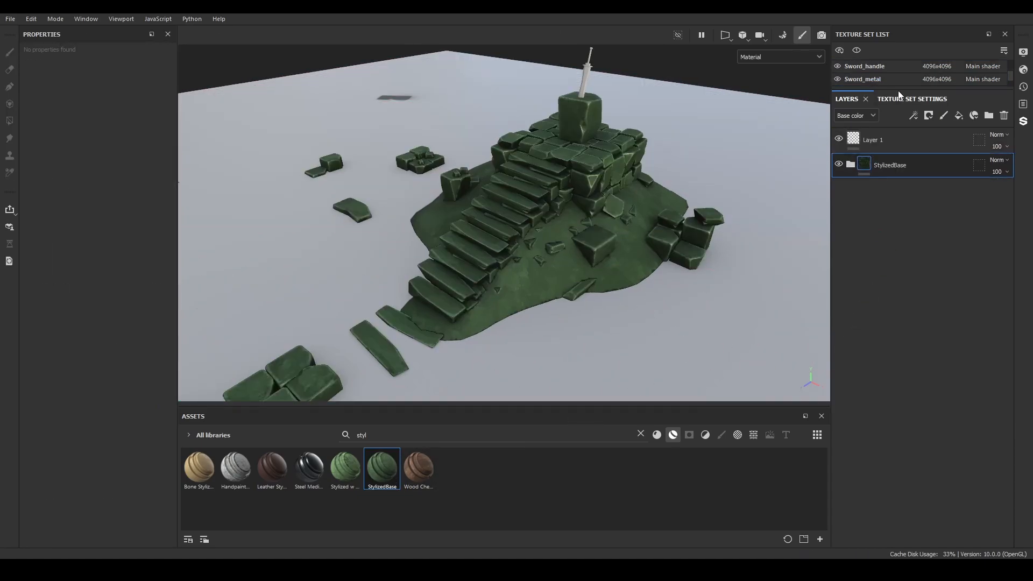
pyautogui.moveTo(902, 90); pyautogui.dragTo(902, 132)
pyautogui.click(859, 118)
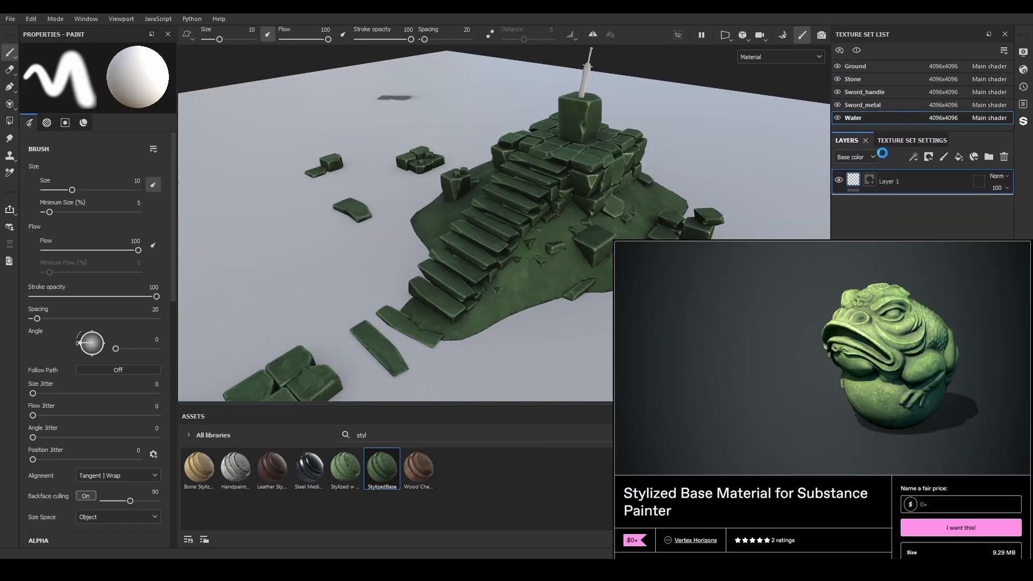
pyautogui.click(863, 105)
pyautogui.moveTo(382, 468); pyautogui.dragTo(888, 185)
pyautogui.click(864, 92)
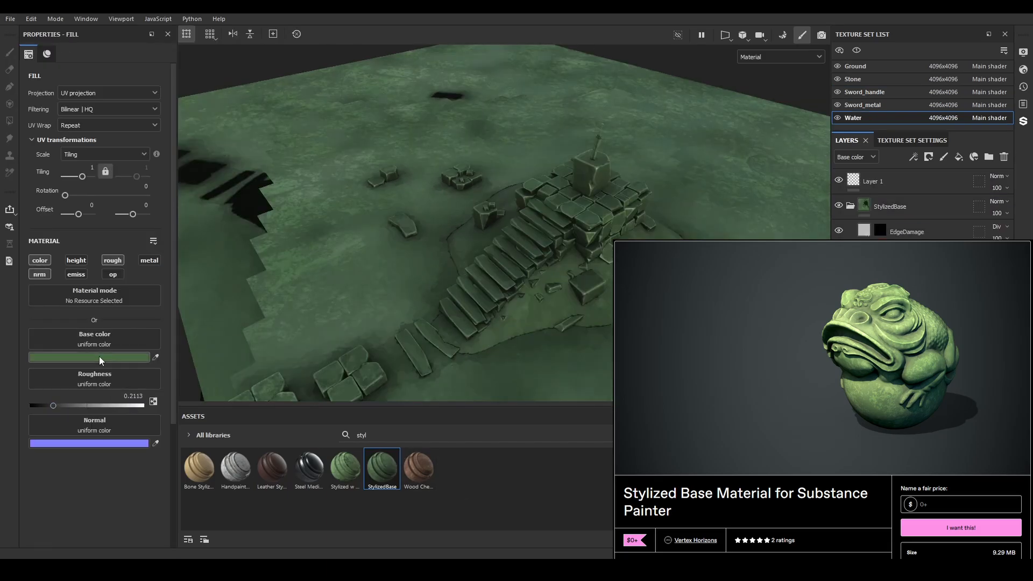
# Set the base color of the Water set's BaseColor layer to blue #376188.
pyautogui.click(99, 357)
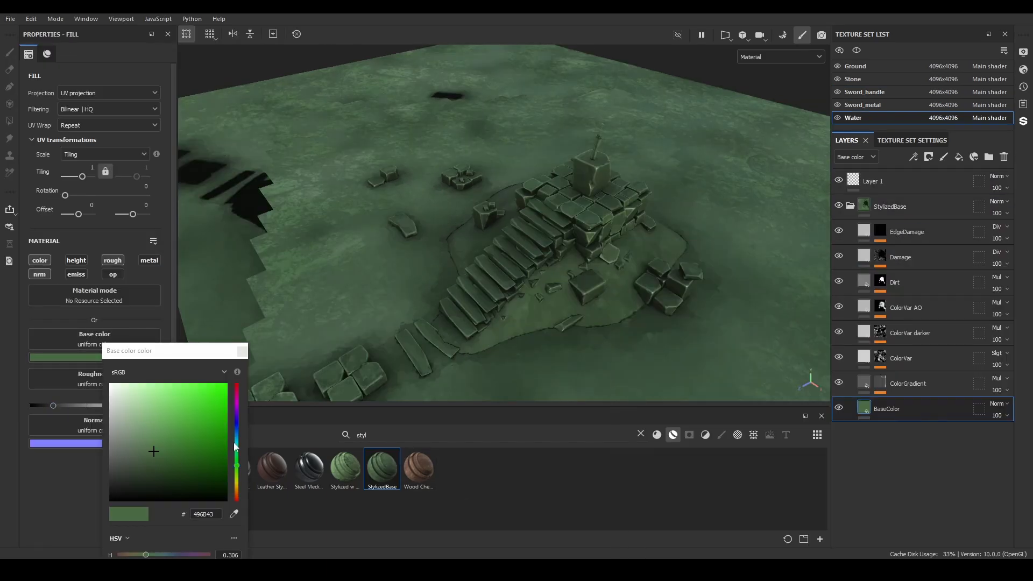
pyautogui.click(236, 433)
pyautogui.moveTo(172, 425)
pyautogui.mouseDown()
pyautogui.moveTo(165, 412)
pyautogui.moveTo(179, 438)
pyautogui.mouseUp()
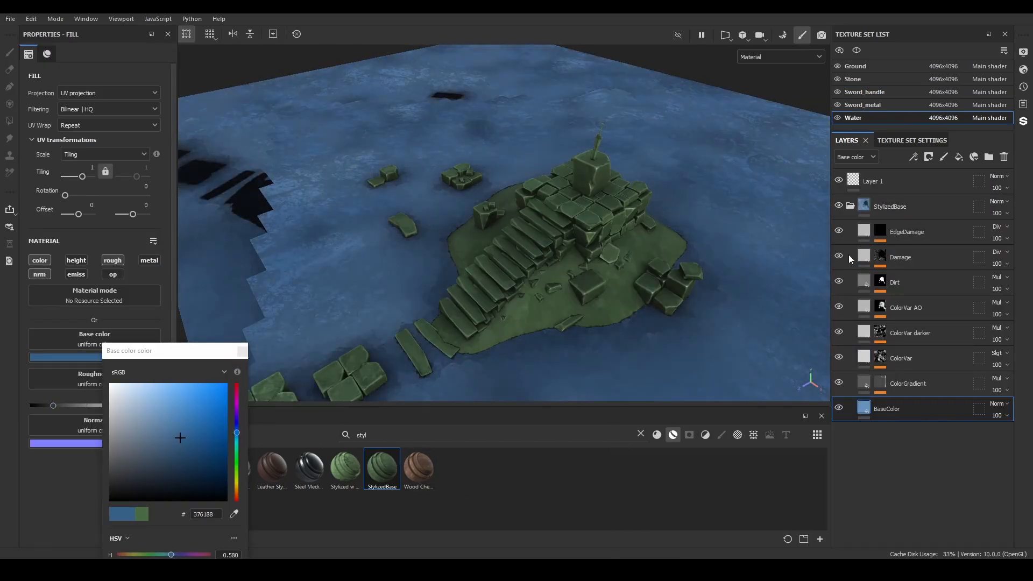
# Hide the water's layers from EdgeDamage through ColorGradient and deepen its base color to #165085.
pyautogui.moveTo(839, 232); pyautogui.dragTo(842, 359)
pyautogui.click(842, 386)
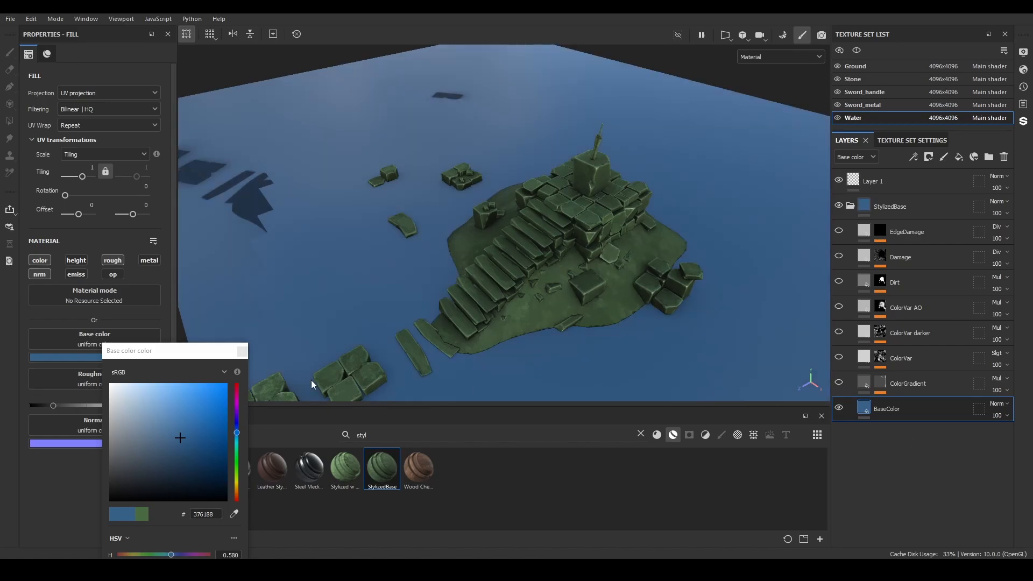
pyautogui.moveTo(312, 380)
pyautogui.keyDown('alt'); pyautogui.mouseDown()
pyautogui.moveTo(307, 329)
pyautogui.moveTo(296, 388)
pyautogui.mouseUp(); pyautogui.keyUp('alt')
pyautogui.moveTo(177, 441); pyautogui.dragTo(207, 440)
pyautogui.keyDown('alt'); pyautogui.moveTo(344, 355); pyautogui.dragTo(356, 309); pyautogui.keyUp('alt')
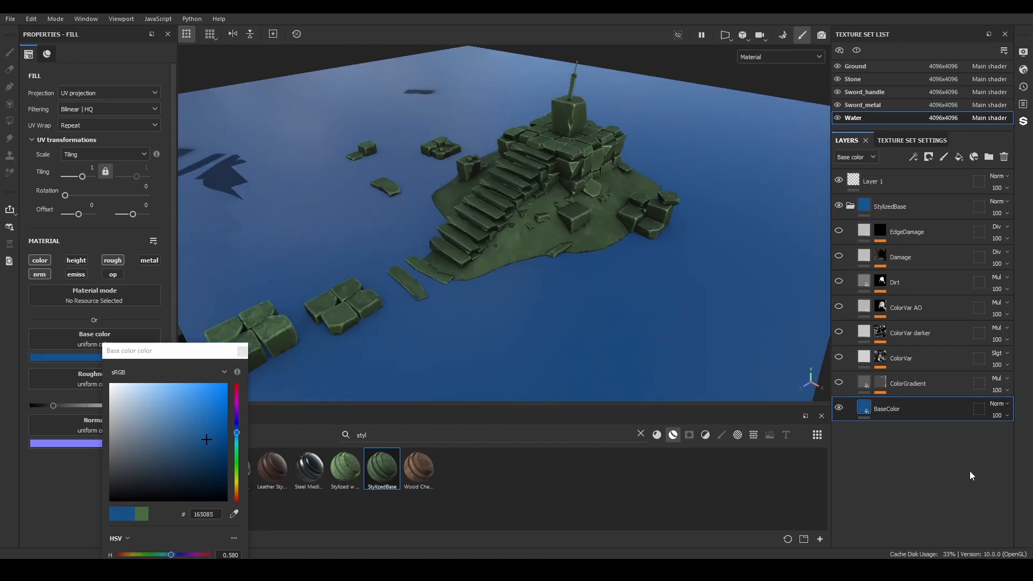
# Change the main shader to pbr-metal-rough-with-alpha-blending in the shader settings.
pyautogui.click(1028, 73)
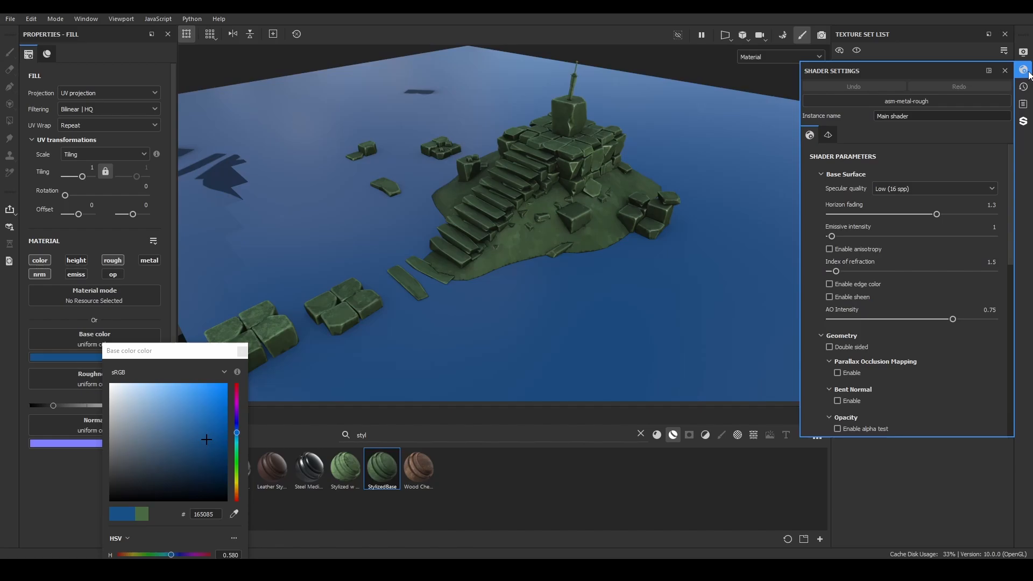
pyautogui.click(905, 102)
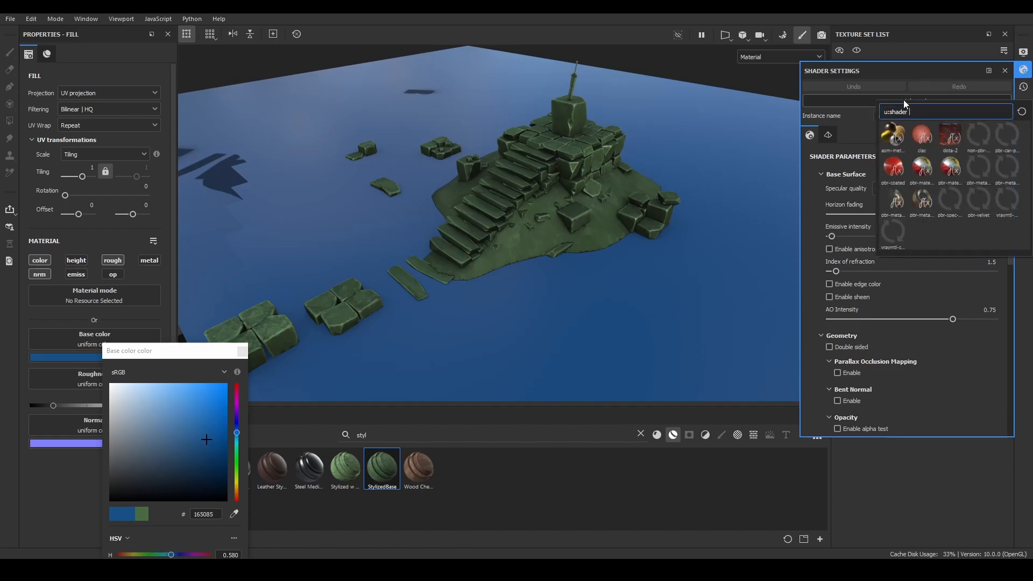
pyautogui.click(896, 206)
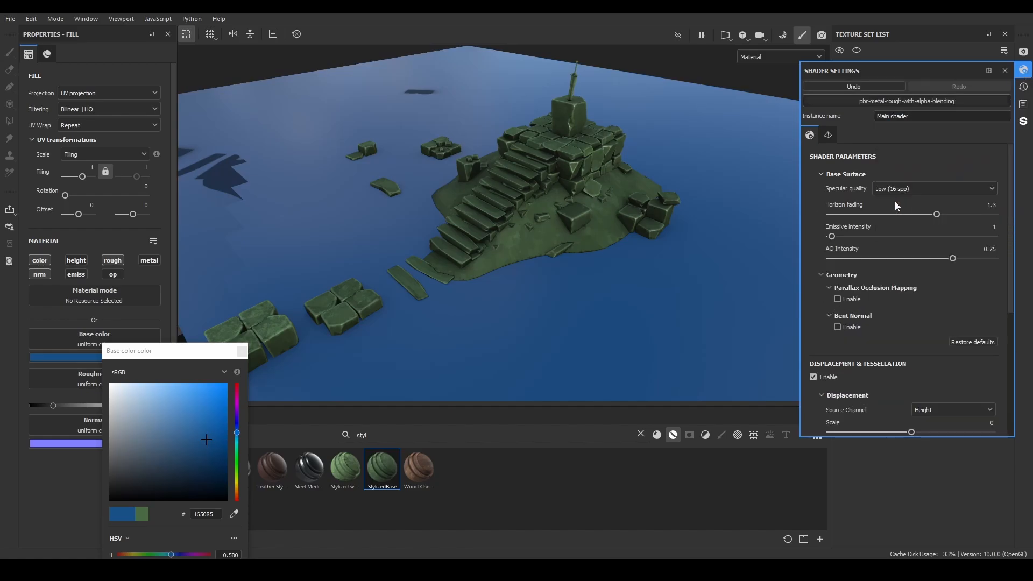
pyautogui.click(1006, 71)
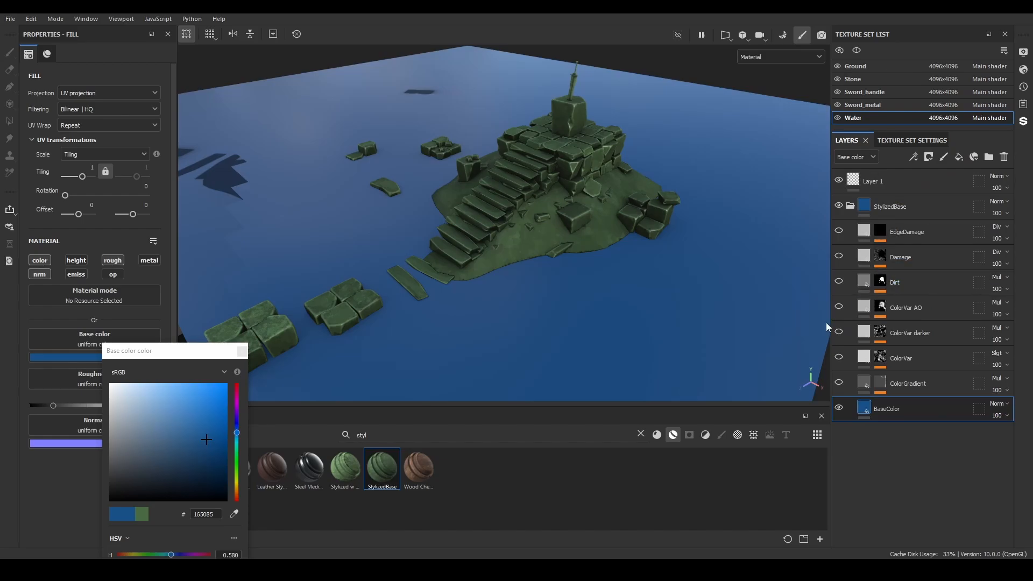
# Enable the opacity channel on the water's BaseColor layer, setting opacity to about 0.83 and roughness to about 0.12.
pyautogui.click(242, 352)
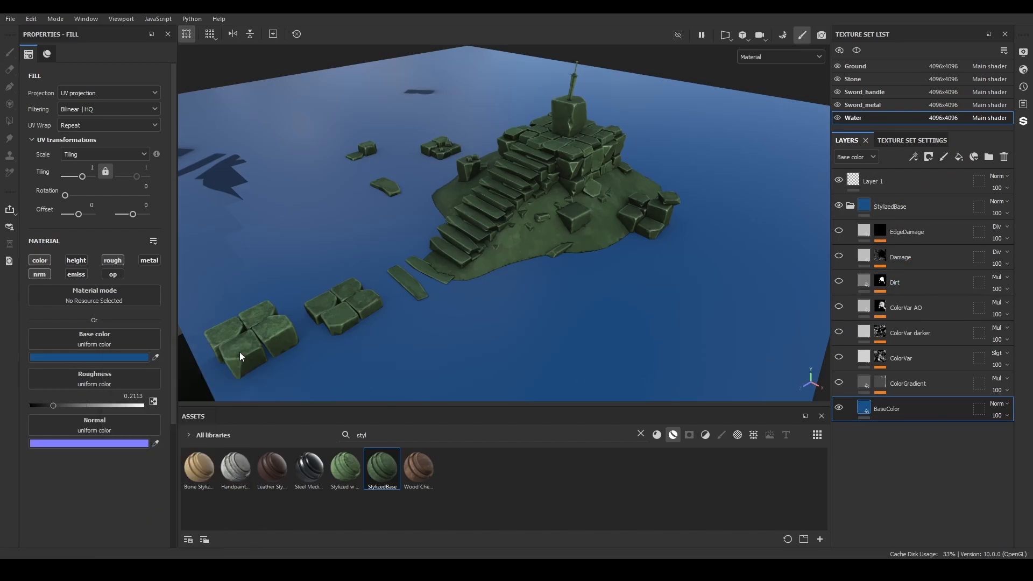
pyautogui.click(113, 274)
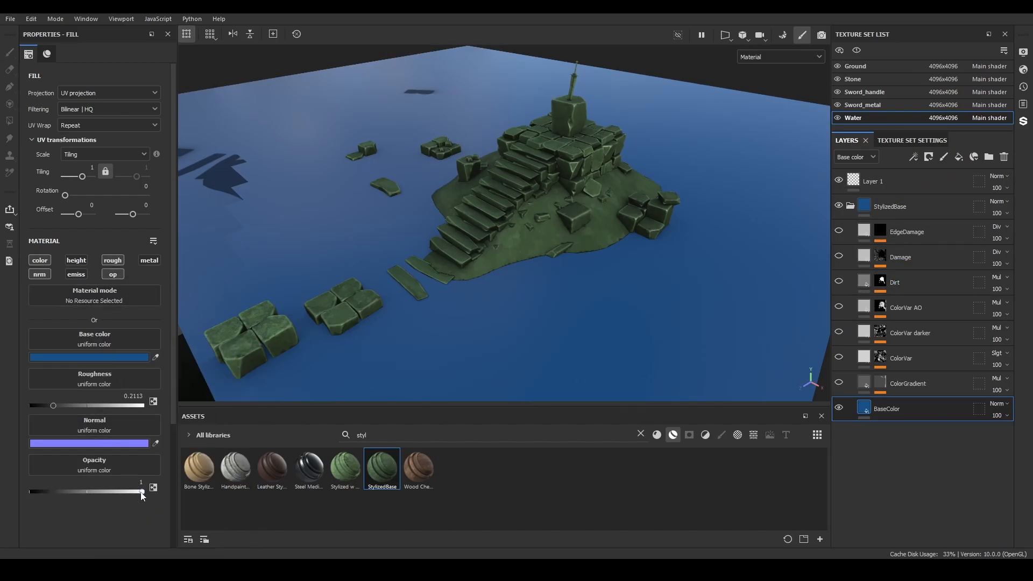
pyautogui.moveTo(142, 492)
pyautogui.mouseDown()
pyautogui.moveTo(1, 502)
pyautogui.moveTo(124, 494)
pyautogui.mouseUp()
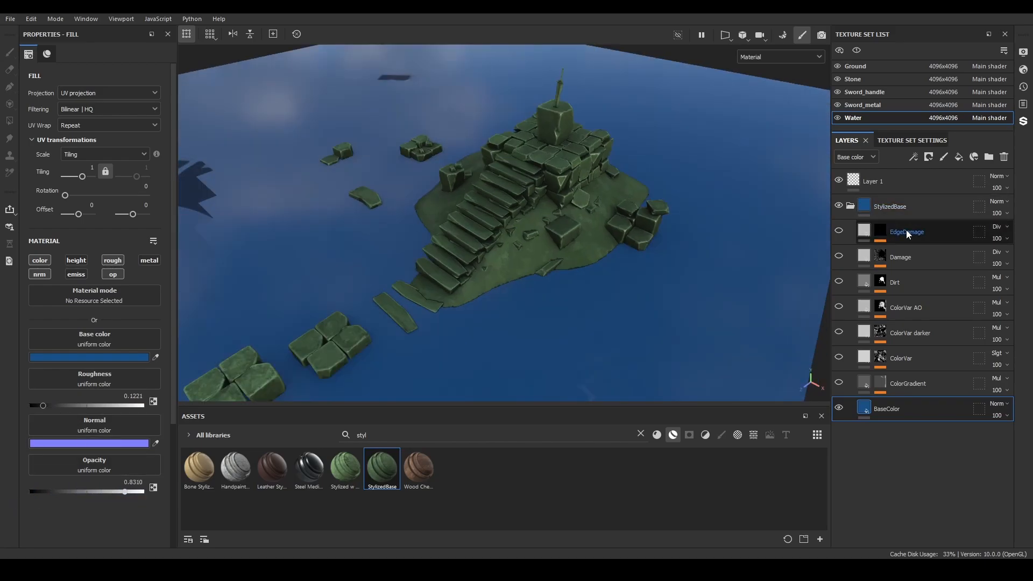
# Open the base color of the Sword_metal set's BaseColor layer for editing.
pyautogui.click(907, 233)
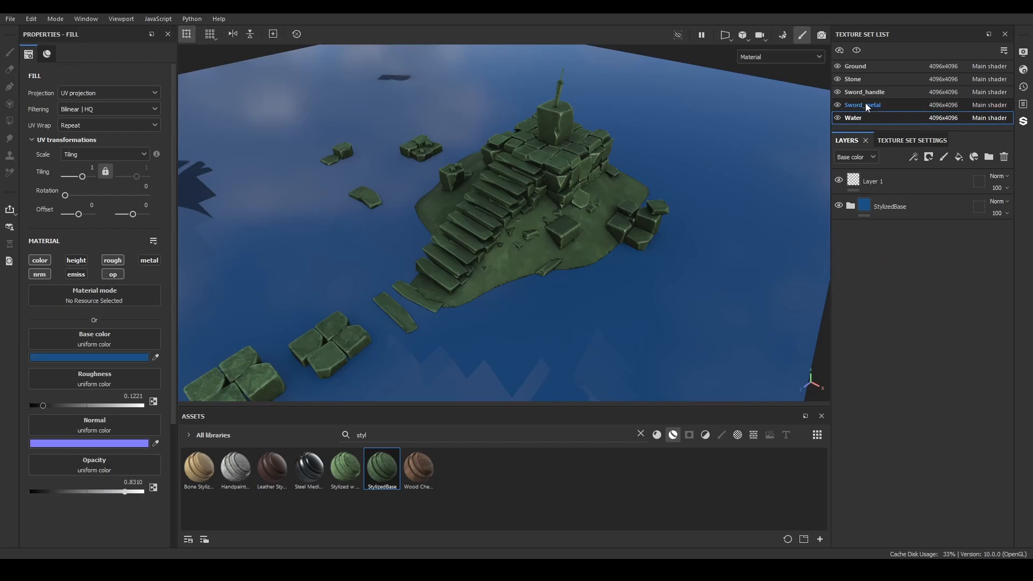
pyautogui.press('f')
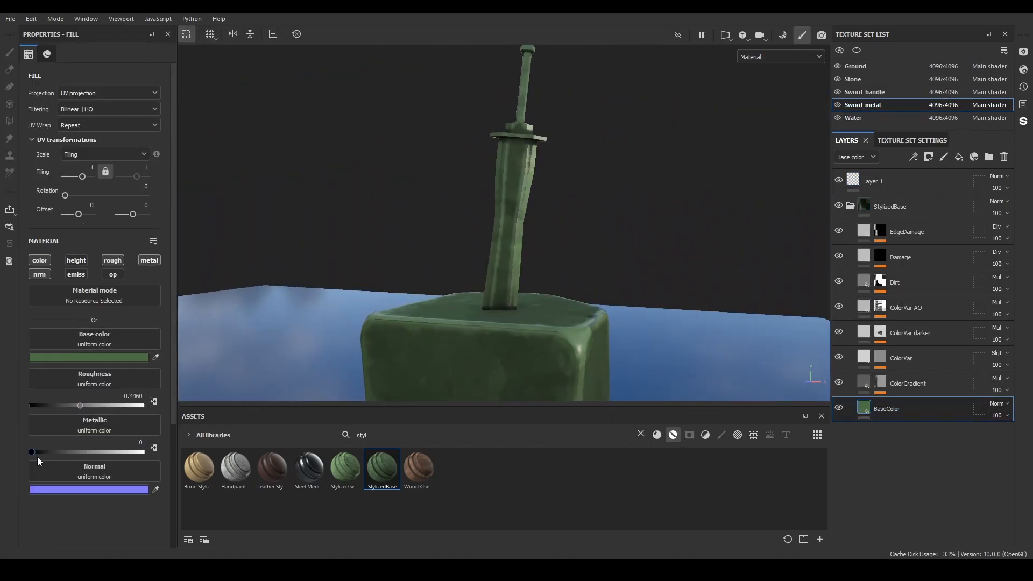
pyautogui.click(89, 357)
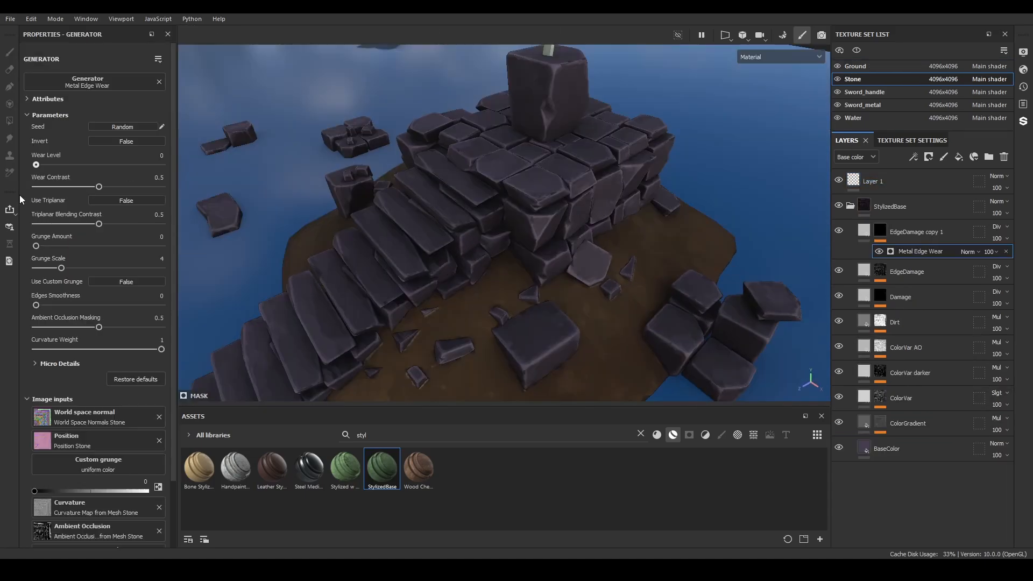
# Open the base color of the Stone set's EdgeDamage copy 1 layer for editing.
pyautogui.scroll(3, 615, 212)
pyautogui.click(864, 232)
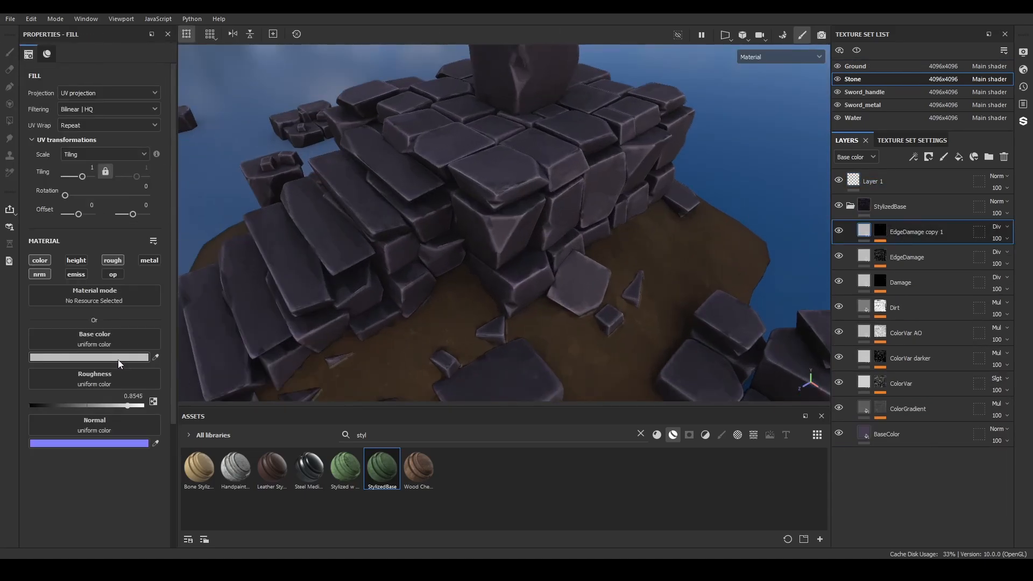
pyautogui.click(117, 358)
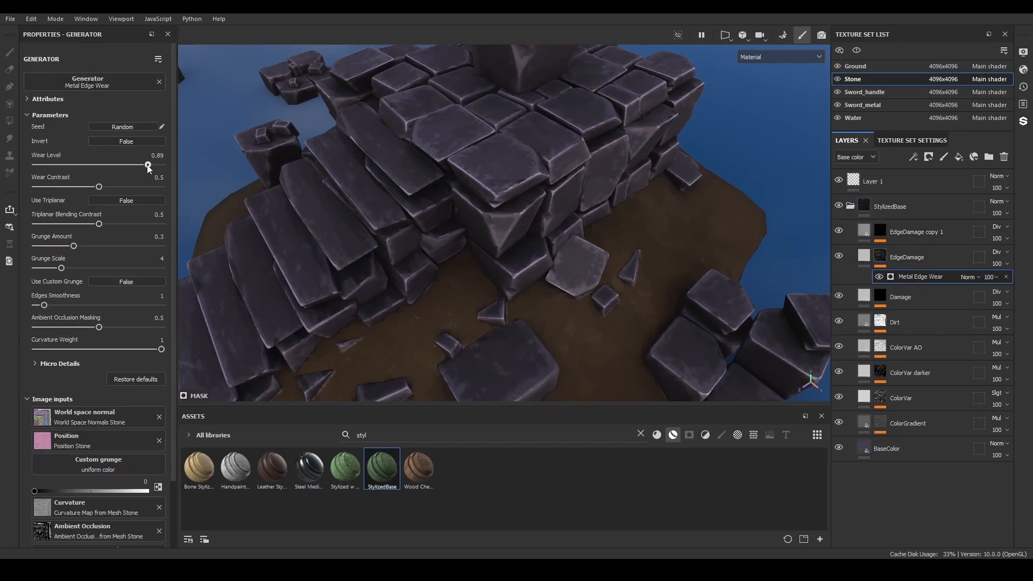
# Tint the base color of the Stone set's Dirt layer a bright yellow-green.
pyautogui.keyDown('alt'); pyautogui.moveTo(392, 269); pyautogui.dragTo(377, 232); pyautogui.keyUp('alt')
pyautogui.scroll(-5, 541, 269)
pyautogui.keyDown('alt'); pyautogui.moveTo(540, 269); pyautogui.dragTo(509, 258); pyautogui.keyUp('alt')
pyautogui.scroll(5, 508, 257)
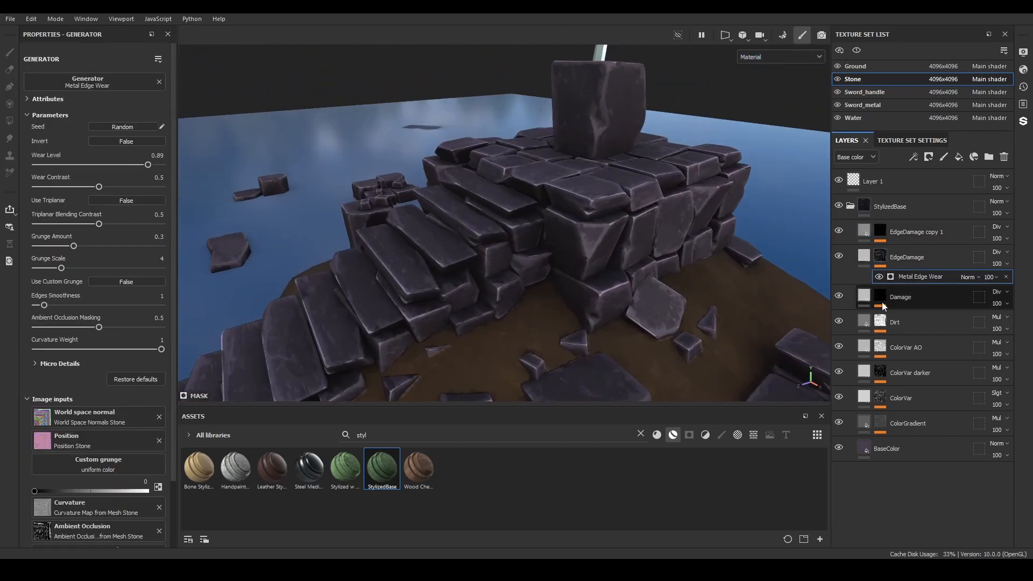
pyautogui.click(864, 321)
pyautogui.click(128, 357)
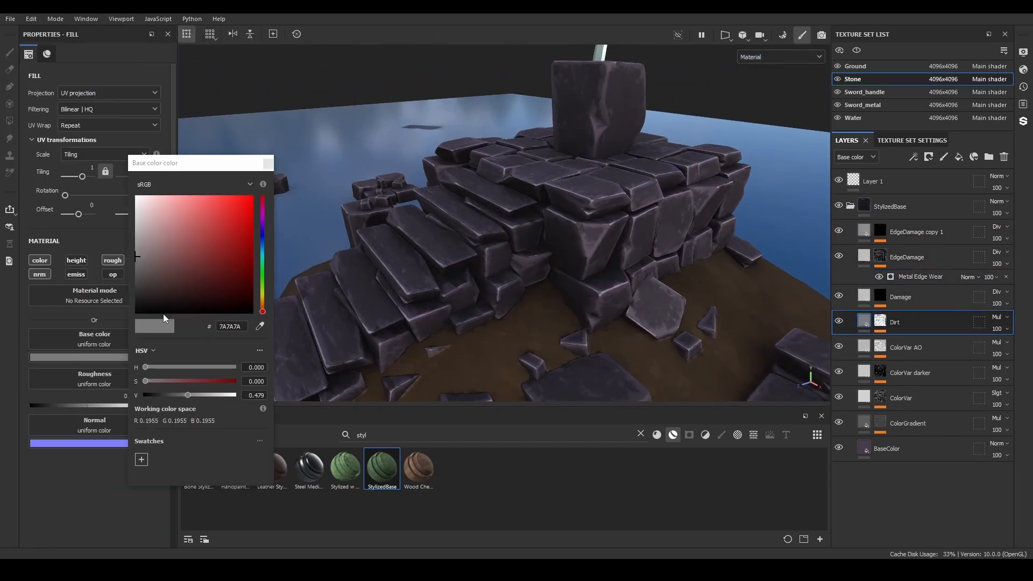
pyautogui.click(158, 286)
pyautogui.click(262, 288)
pyautogui.moveTo(216, 228); pyautogui.dragTo(244, 226)
pyautogui.keyDown('alt'); pyautogui.moveTo(625, 226); pyautogui.dragTo(625, 138, button='middle'); pyautogui.keyUp('alt')
# Set the Dirt mask generator's Dirt Level to 0.79 and deepen the Dirt layer's base color to olive green.
pyautogui.click(880, 321)
pyautogui.click(904, 357)
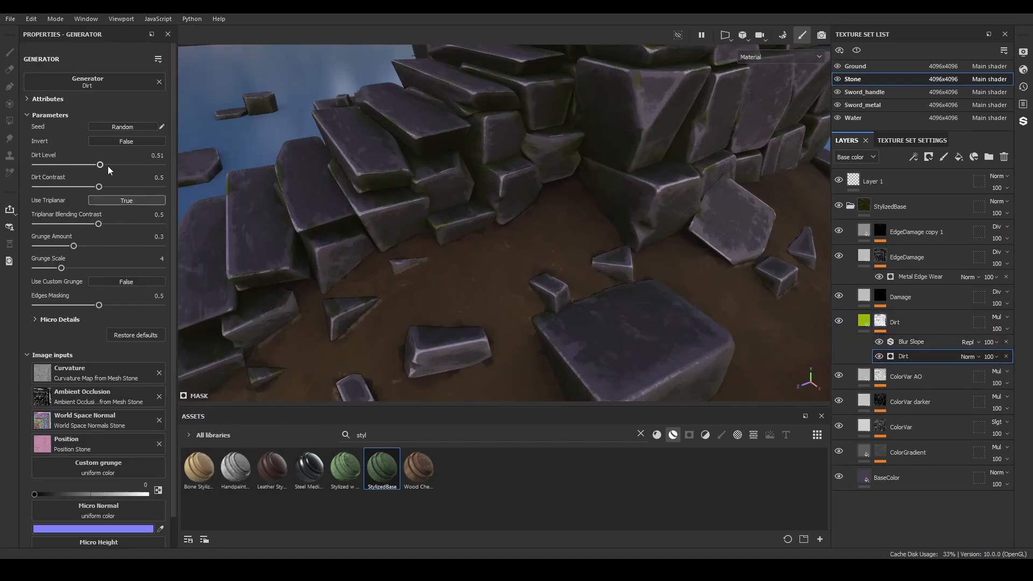
pyautogui.moveTo(108, 166); pyautogui.dragTo(135, 165)
pyautogui.click(863, 321)
pyautogui.click(189, 240)
pyautogui.moveTo(240, 229); pyautogui.dragTo(253, 247)
# Enable custom grunge on the Dirt generator and assign the Grunge Cobweb texture to it.
pyautogui.click(881, 321)
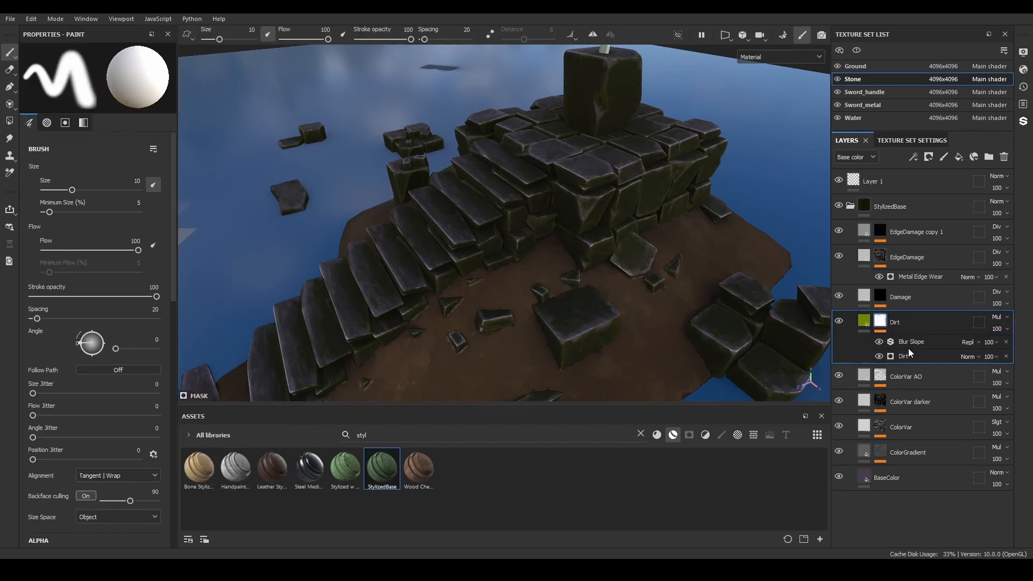
pyautogui.click(905, 355)
pyautogui.click(102, 282)
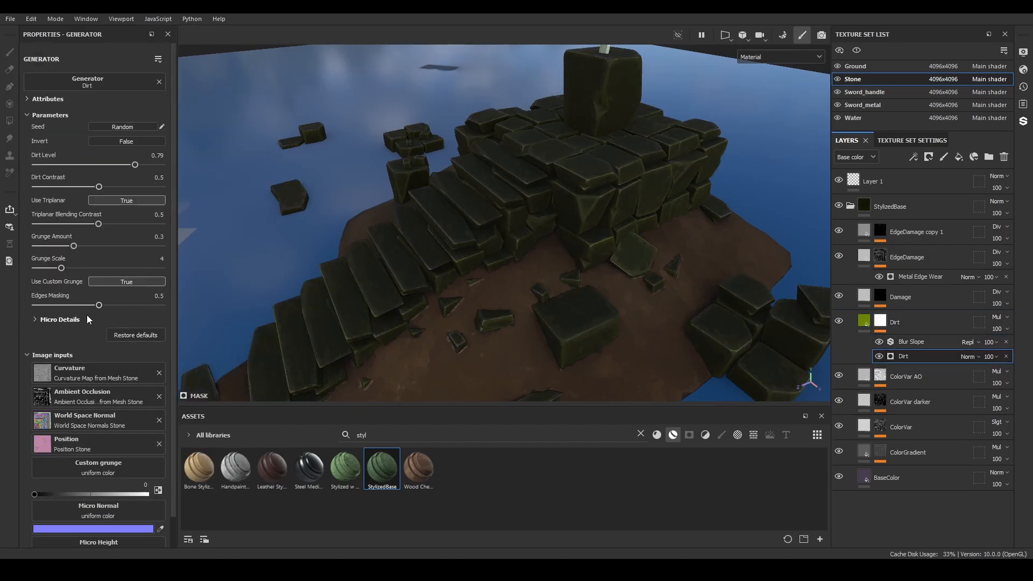
pyautogui.click(94, 471)
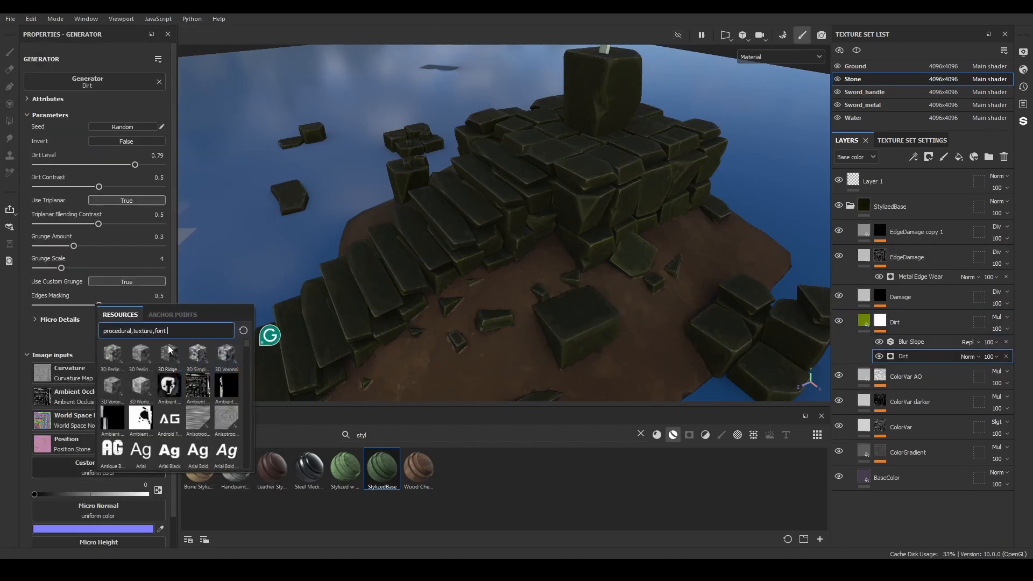
pyautogui.moveTo(168, 345)
pyautogui.press('BackSpace')
pyautogui.write('grunge')
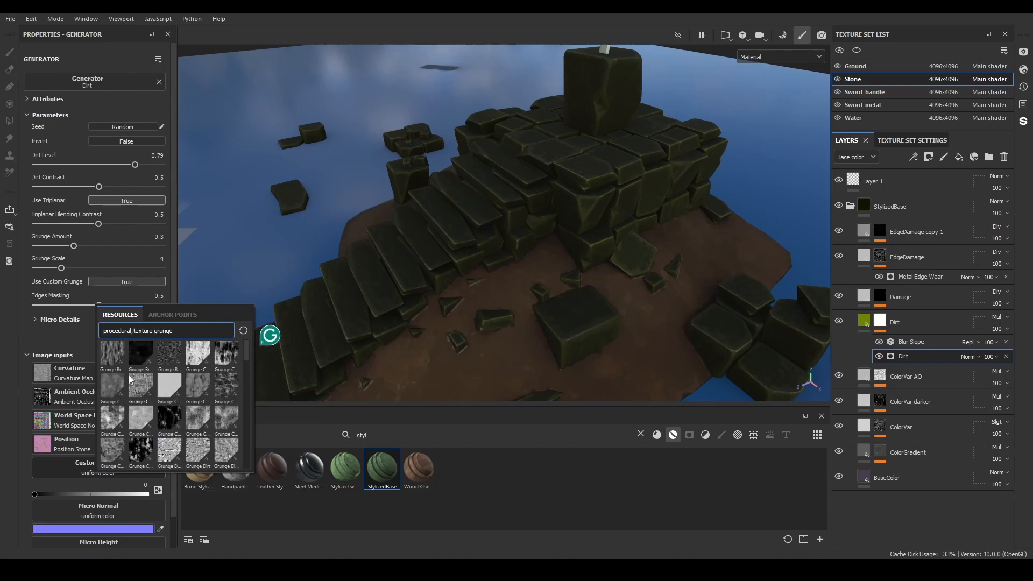
pyautogui.moveTo(225, 455)
pyautogui.click(226, 354)
# Show only the mask on the model and set Dirt Contrast to 0.49 and Grunge Amount to 0.37, slightly lowering Dirt Level.
pyautogui.keyDown('alt'); pyautogui.moveTo(555, 293); pyautogui.dragTo(565, 253); pyautogui.keyUp('alt')
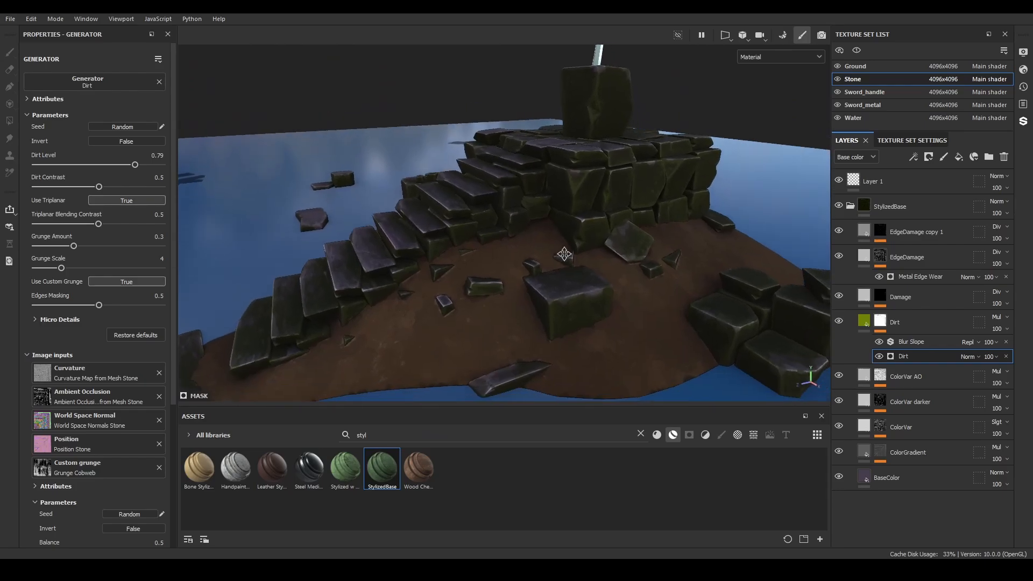
pyautogui.click(780, 57)
pyautogui.click(760, 127)
pyautogui.keyDown('alt'); pyautogui.moveTo(525, 209); pyautogui.dragTo(560, 253); pyautogui.keyUp('alt')
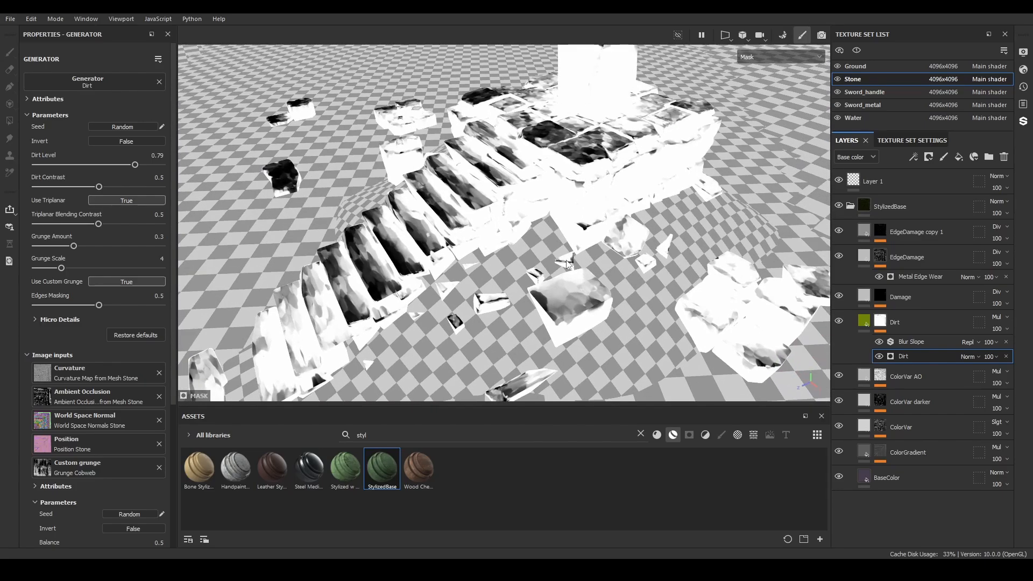
pyautogui.moveTo(386, 251)
pyautogui.keyDown('alt'); pyautogui.mouseDown()
pyautogui.moveTo(378, 244)
pyautogui.moveTo(389, 256)
pyautogui.mouseUp(); pyautogui.keyUp('alt')
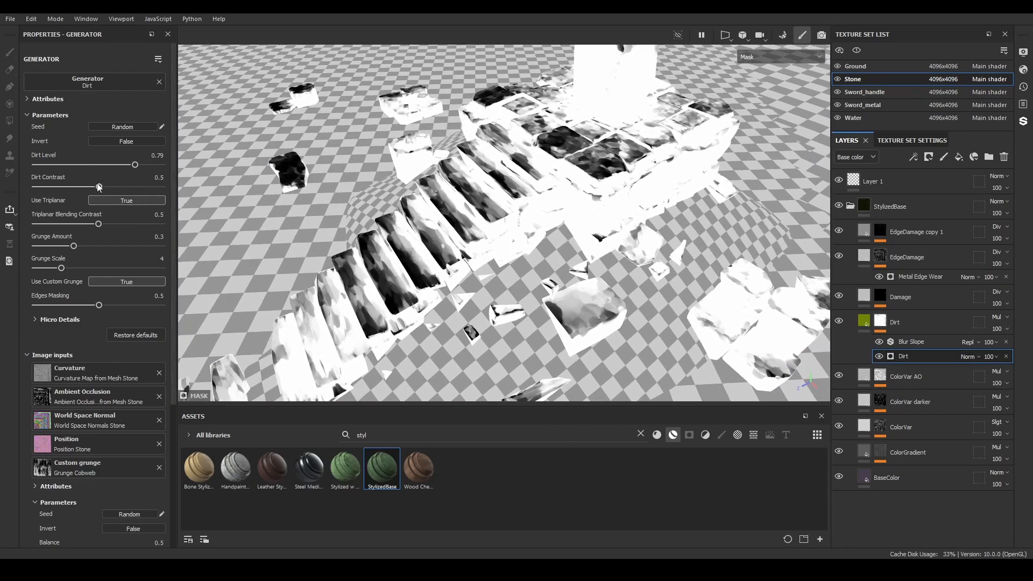
pyautogui.moveTo(133, 186); pyautogui.dragTo(97, 187)
pyautogui.moveTo(74, 246); pyautogui.dragTo(83, 246)
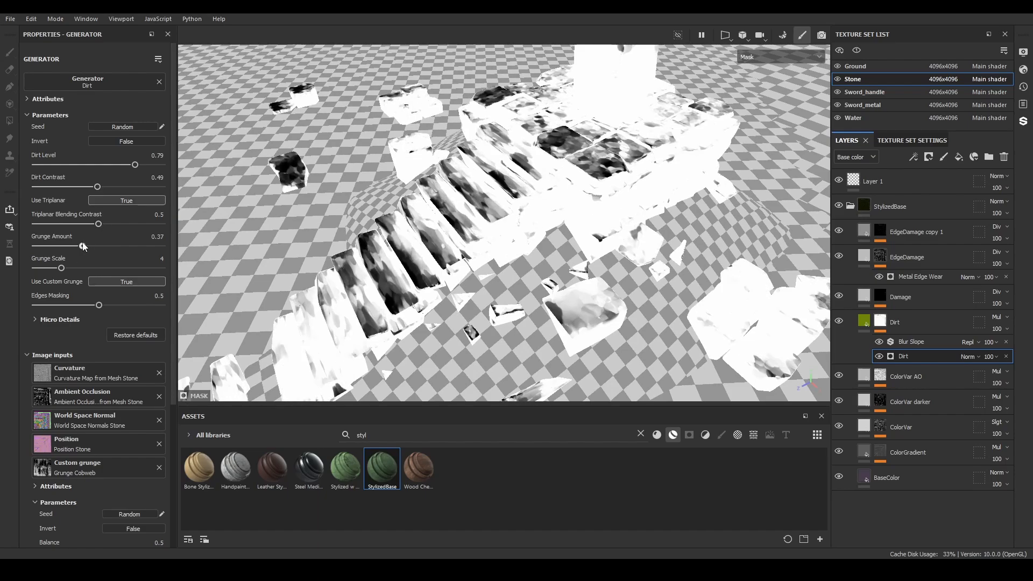
pyautogui.moveTo(135, 165); pyautogui.dragTo(131, 165)
# Return to the material display and desaturate the Dirt layer's base color to grey-green #7A7D6E.
pyautogui.keyDown('alt'); pyautogui.moveTo(431, 253); pyautogui.dragTo(481, 222); pyautogui.keyUp('alt')
pyautogui.keyDown('alt'); pyautogui.moveTo(481, 223); pyautogui.dragTo(478, 102, button='middle'); pyautogui.keyUp('alt')
pyautogui.click(781, 57)
pyautogui.click(770, 87)
pyautogui.click(864, 321)
pyautogui.click(88, 357)
pyautogui.moveTo(250, 253); pyautogui.dragTo(150, 254)
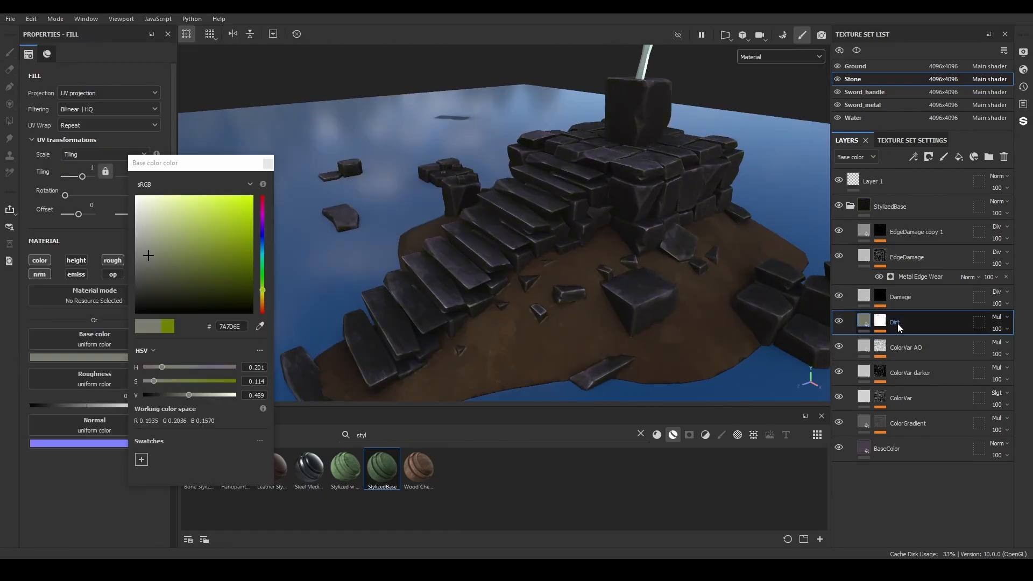
# Duplicate the Stone set's Dirt layer and set the copy's blending mode to Normal.
pyautogui.click(897, 324)
pyautogui.hotkey('ctrl', 'd')
pyautogui.click(998, 317)
pyautogui.click(981, 302)
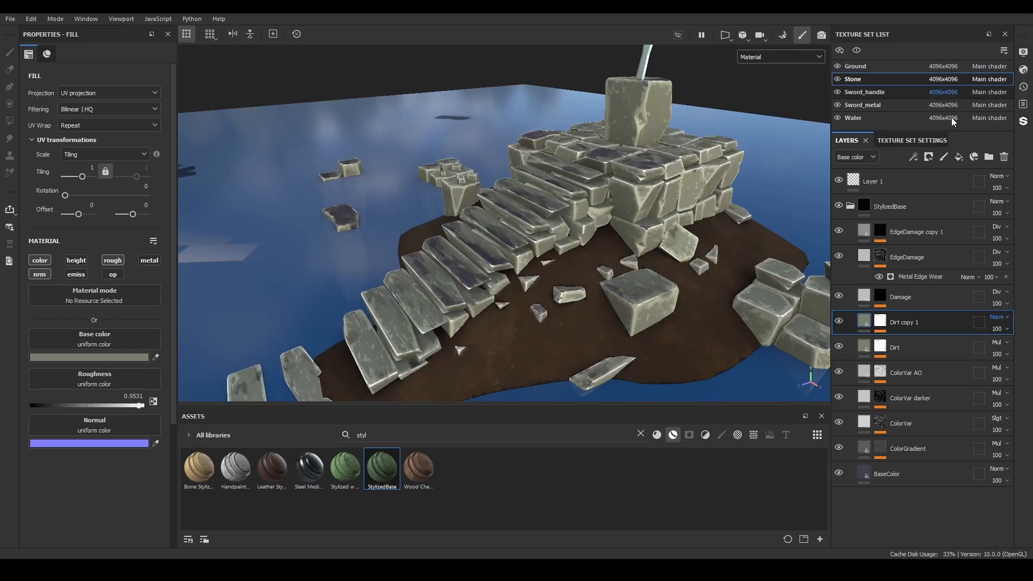
# Tint the Dirt copy's base color olive green and move the copy below the original Dirt layer.
pyautogui.click(104, 357)
pyautogui.moveTo(194, 281)
pyautogui.mouseDown()
pyautogui.moveTo(202, 277)
pyautogui.moveTo(199, 294)
pyautogui.mouseUp()
pyautogui.moveTo(904, 323); pyautogui.dragTo(909, 356)
pyautogui.moveTo(200, 278); pyautogui.dragTo(207, 280)
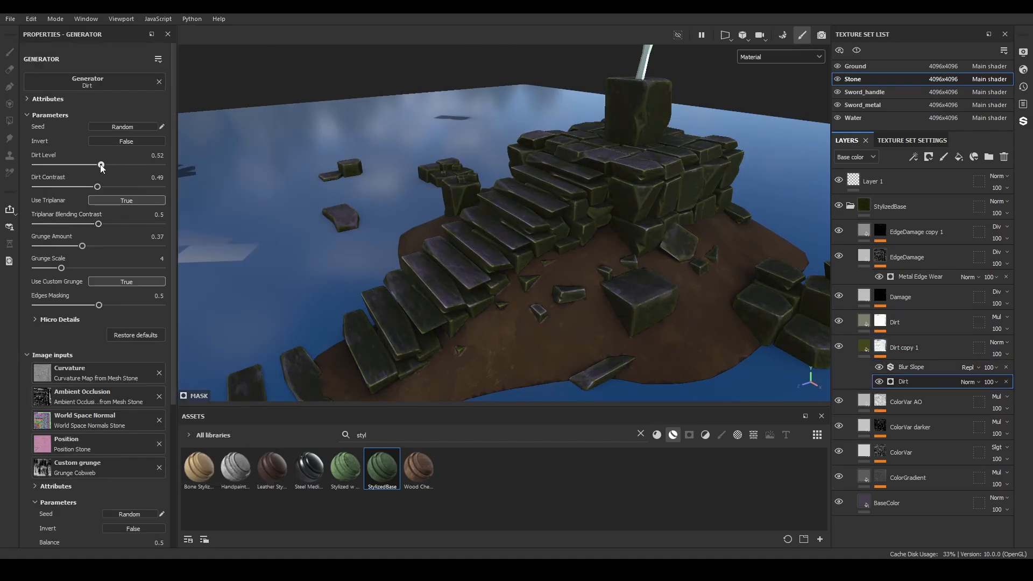
# Replace the Dirt generator on the Dirt copy 1 mask with the Dripping Rust generator.
pyautogui.keyDown('alt'); pyautogui.moveTo(561, 220); pyautogui.dragTo(560, 259); pyautogui.keyUp('alt')
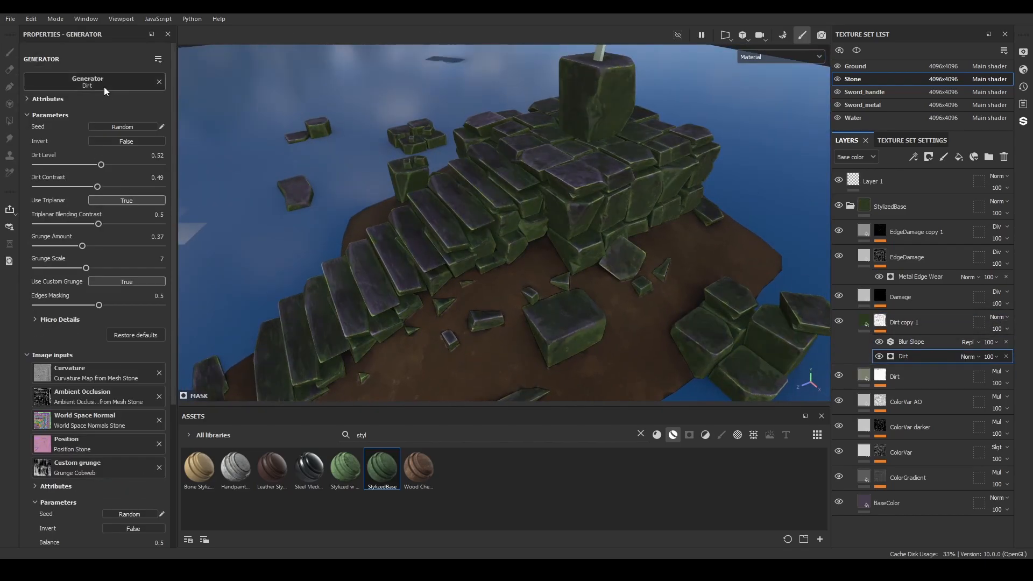
pyautogui.click(105, 86)
pyautogui.click(140, 163)
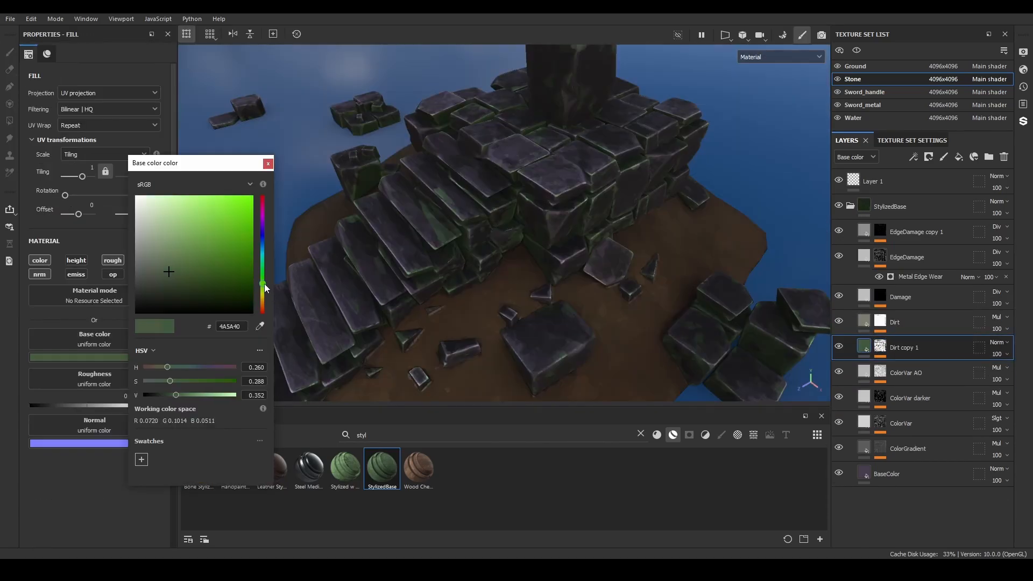
# Change the base color of Dirt copy 1 to yellow-green #92A743 and select its mask.
pyautogui.moveTo(263, 283); pyautogui.dragTo(263, 291)
pyautogui.moveTo(168, 270); pyautogui.dragTo(205, 238)
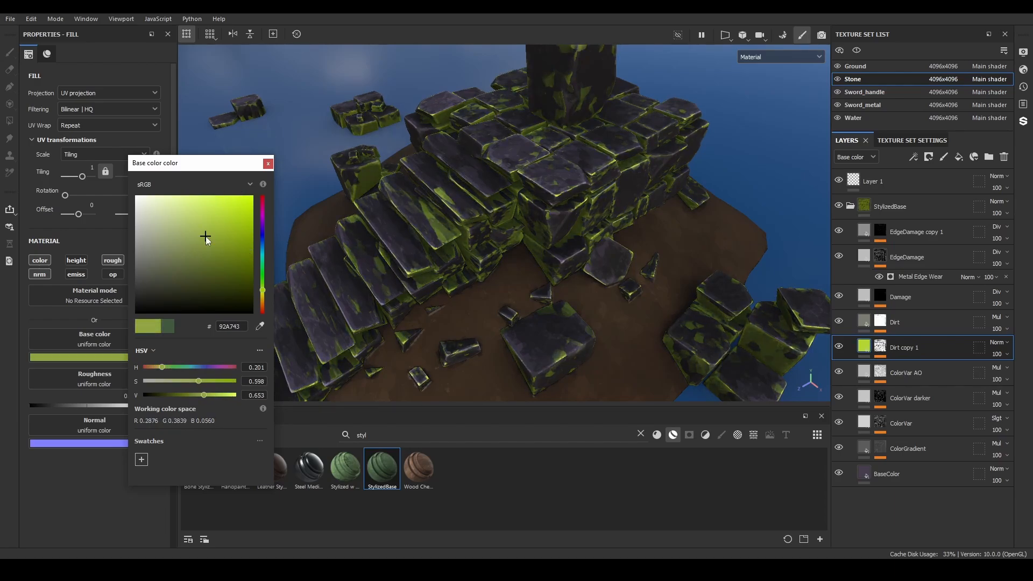
pyautogui.moveTo(463, 215)
pyautogui.keyDown('alt'); pyautogui.mouseDown()
pyautogui.moveTo(509, 220)
pyautogui.moveTo(608, 261)
pyautogui.mouseUp(); pyautogui.keyUp('alt')
pyautogui.click(880, 346)
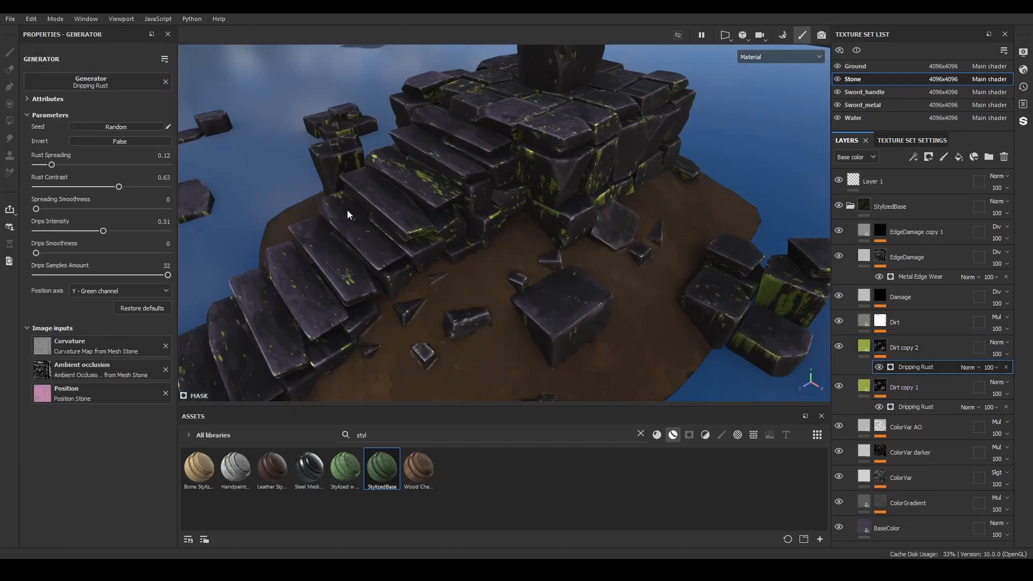
# Remove the Dripping Rust generator from the Dirt copy 2 mask and add a fill effect instead.
pyautogui.click(100, 87)
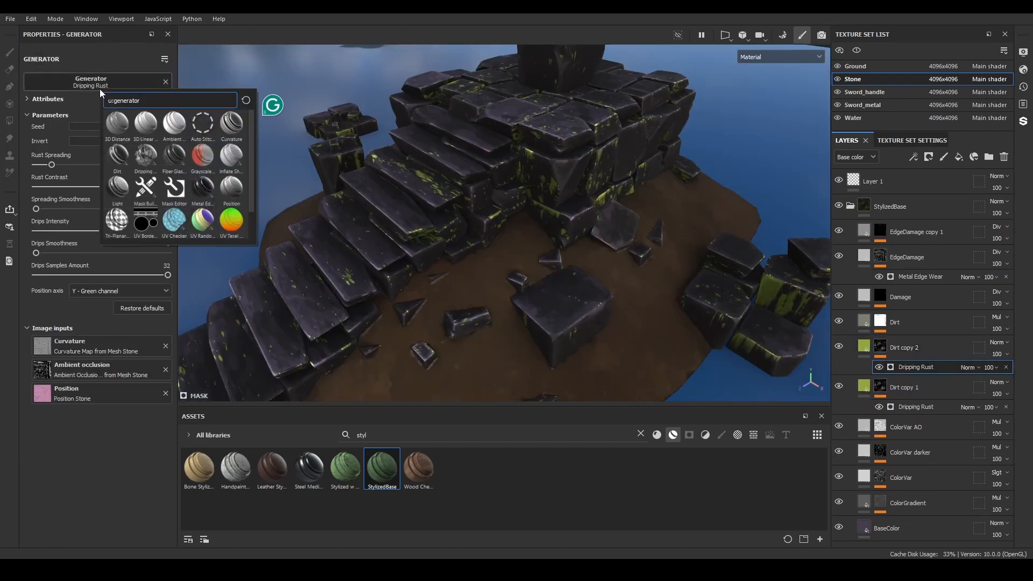
pyautogui.click(1006, 367)
pyautogui.click(914, 157)
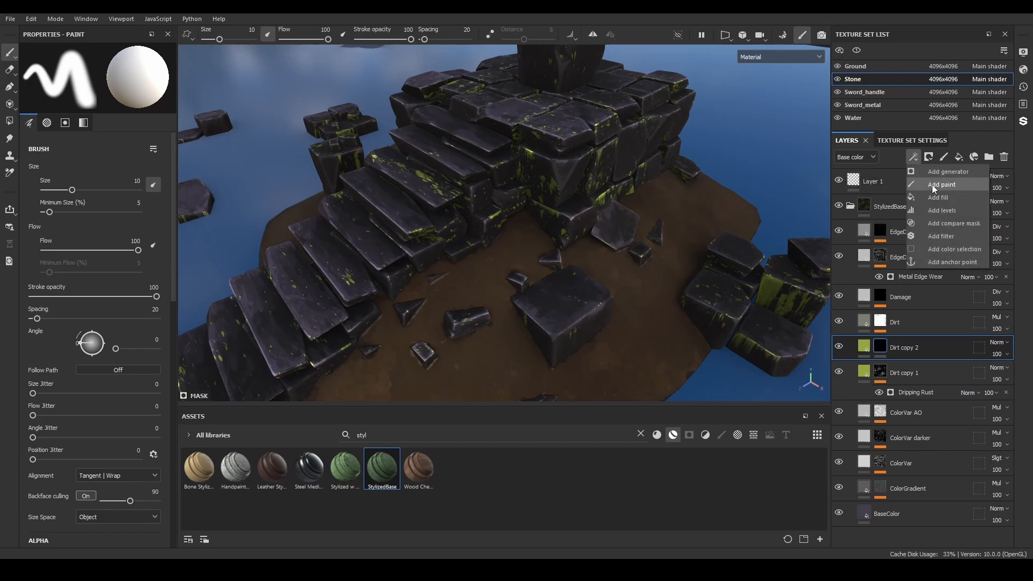
pyautogui.click(938, 198)
# Search the textures for leak and assign Grunge Leaks to the mask fill's grayscale.
pyautogui.click(112, 260)
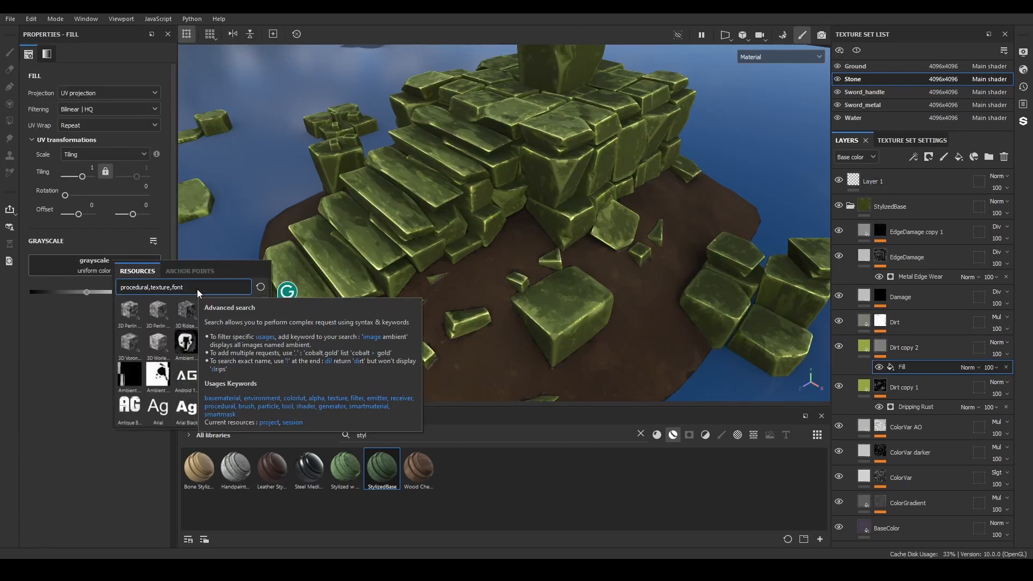
pyautogui.press('BackSpace')
pyautogui.press('BackSpace')
pyautogui.press('BackSpace')
pyautogui.press('BackSpace')
pyautogui.press('BackSpace')
pyautogui.press('BackSpace')
pyautogui.write('leak')
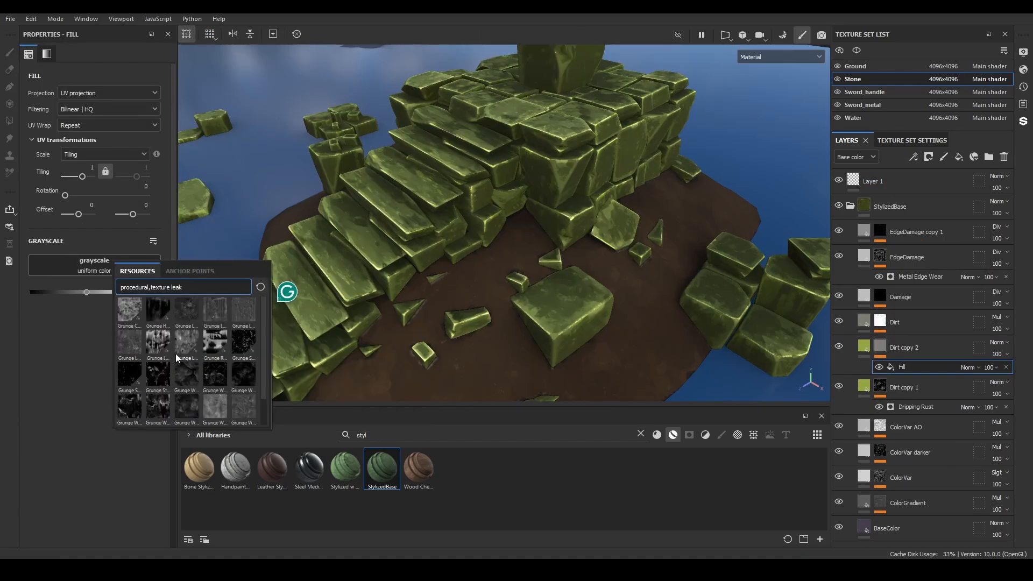
pyautogui.click(155, 336)
# Set the Grunge Leaks fill to tri-planar projection with tiling 4, balance 0.52 and contrast 0.83.
pyautogui.click(108, 93)
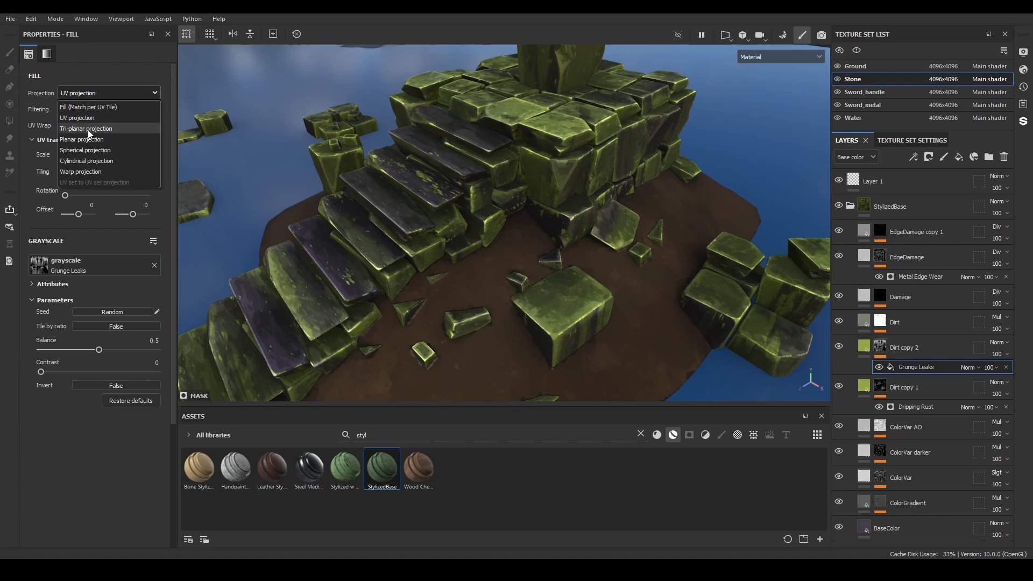
pyautogui.click(88, 130)
pyautogui.write('4')
pyautogui.press('Return')
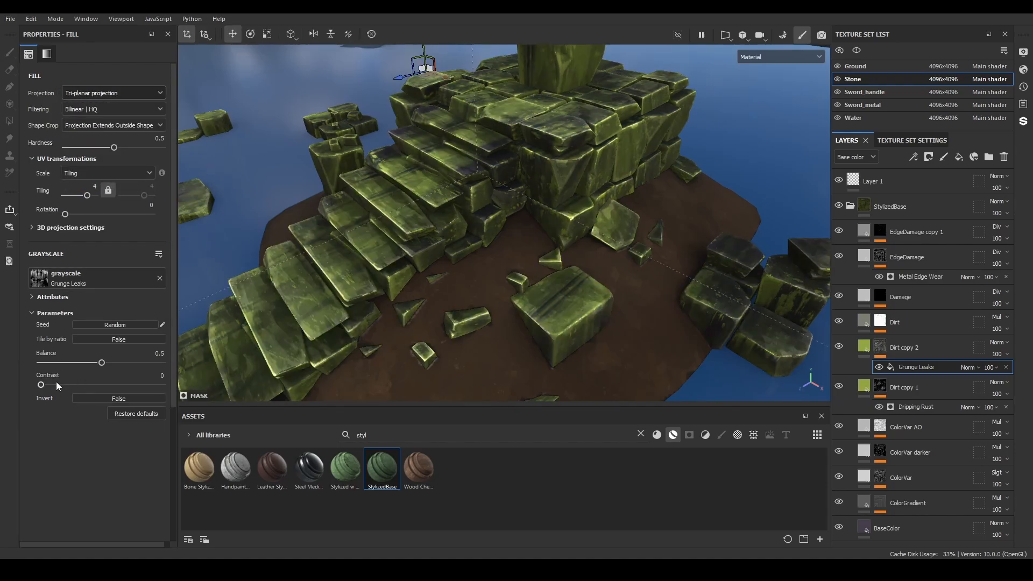
pyautogui.moveTo(41, 385)
pyautogui.mouseDown()
pyautogui.moveTo(142, 384)
pyautogui.moveTo(104, 363)
pyautogui.mouseUp()
# Switch the Grunge Leaks fill to planar projection and rotate the projection across the ruins.
pyautogui.press('f')
pyautogui.keyDown('alt'); pyautogui.moveTo(515, 209); pyautogui.dragTo(723, 114); pyautogui.keyUp('alt')
pyautogui.click(111, 93)
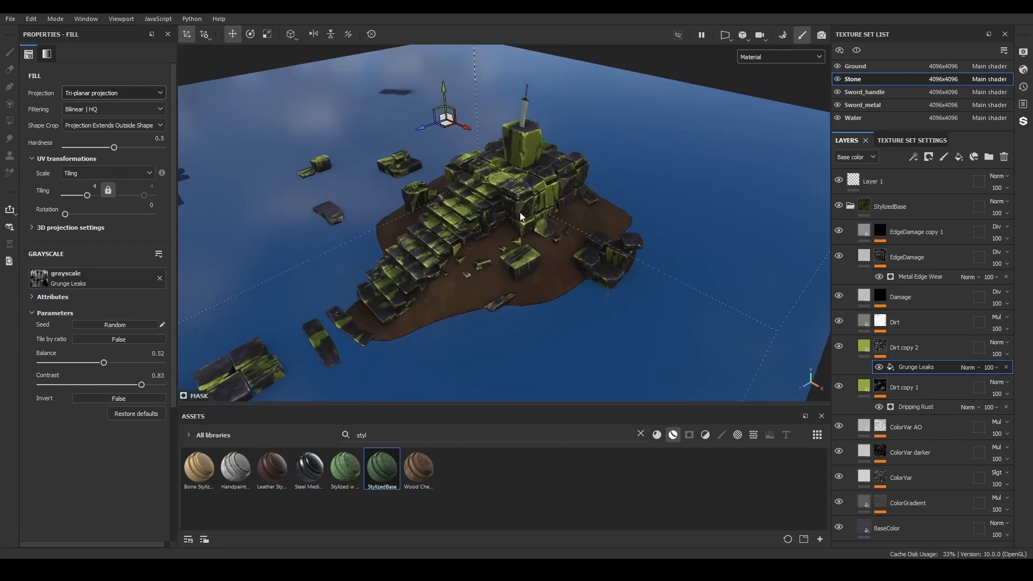
pyautogui.click(81, 140)
pyautogui.press('e')
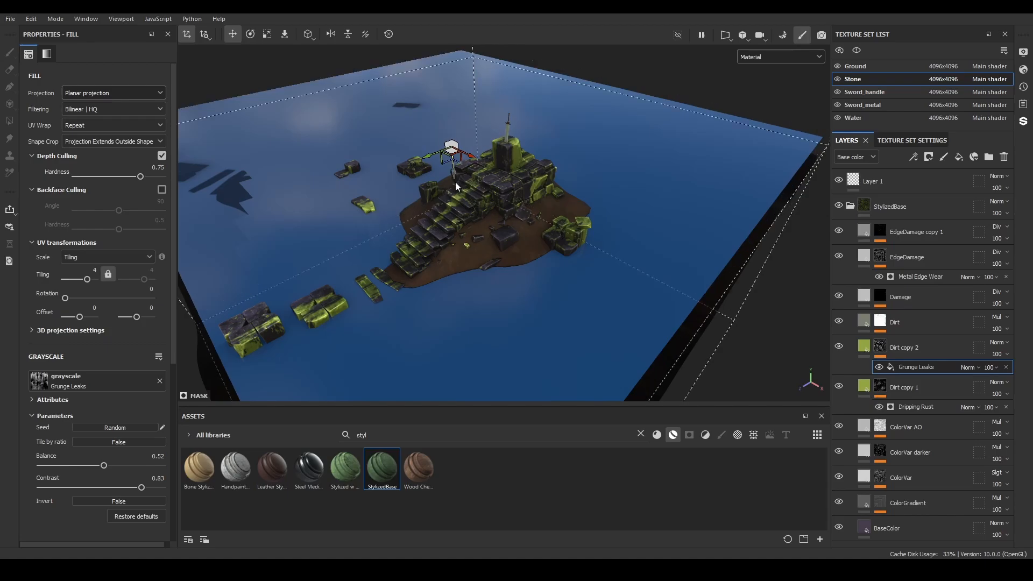
pyautogui.moveTo(455, 182); pyautogui.dragTo(466, 279)
pyautogui.press('e')
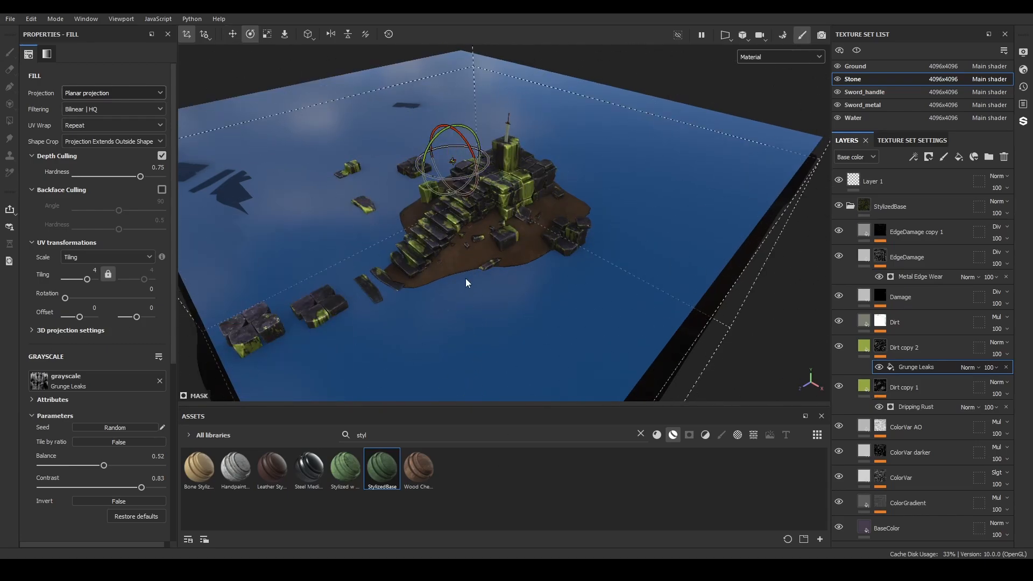
pyautogui.press('w')
# Set the planar projection's depth culling hardness to 1 and its tiling to about 7.99.
pyautogui.keyDown('alt'); pyautogui.moveTo(466, 279); pyautogui.dragTo(560, 172, button='right'); pyautogui.keyUp('alt')
pyautogui.keyDown('alt'); pyautogui.moveTo(560, 172); pyautogui.dragTo(595, 269, button='middle'); pyautogui.keyUp('alt')
pyautogui.moveTo(140, 176); pyautogui.dragTo(163, 176)
pyautogui.moveTo(87, 280); pyautogui.dragTo(89, 279)
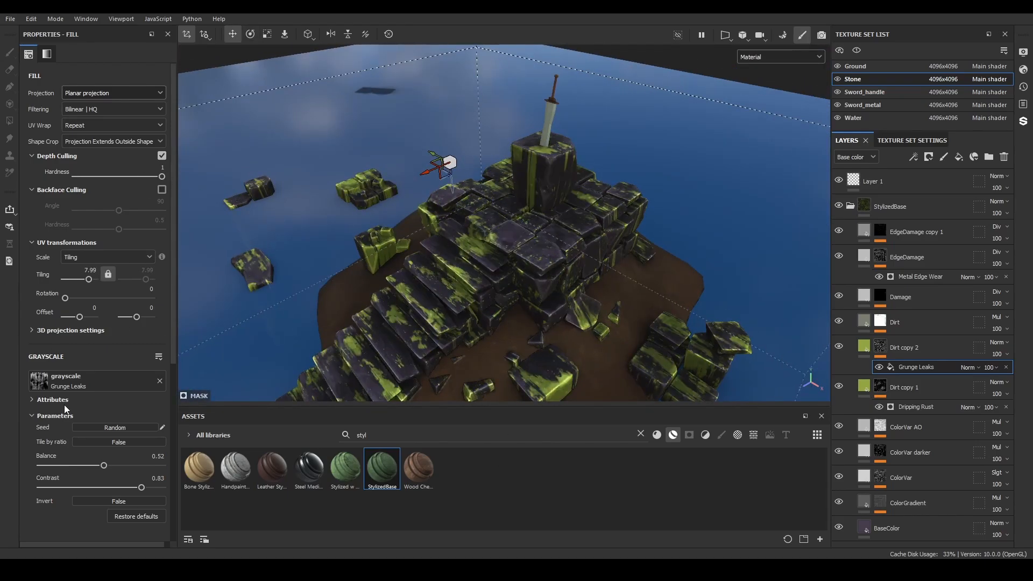
# Replace the mask fill's Grunge Leaks texture with Grunge Humidity and set its contrast to 1.
pyautogui.click(39, 381)
pyautogui.click(77, 383)
pyautogui.moveTo(44, 486); pyautogui.dragTo(164, 488)
pyautogui.scroll(-2, 79, 496)
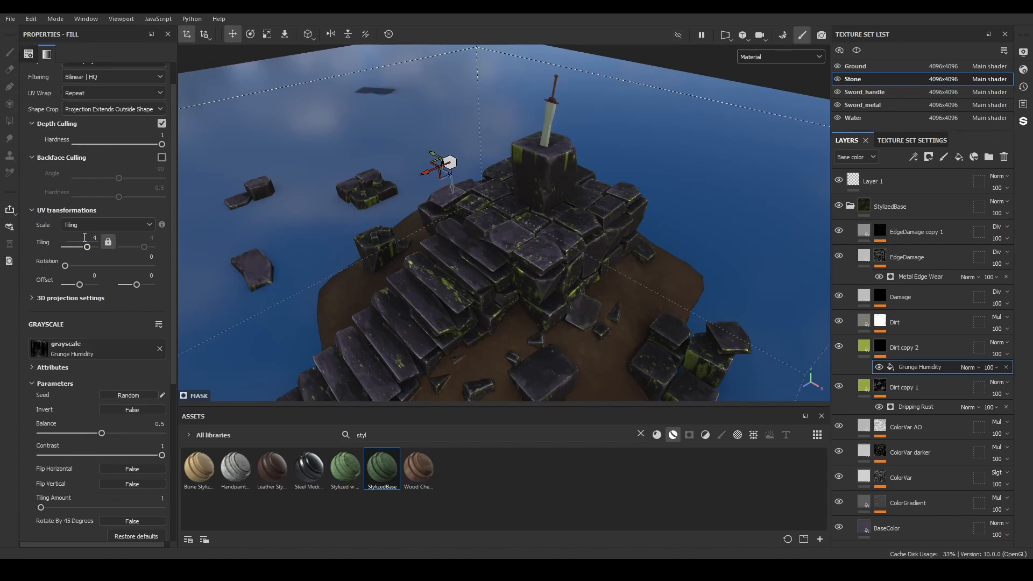
# Switch the mask fill's texture to Grunge Leak Small with balance 0.63, contrast 0.72 and tiling 7.
pyautogui.moveTo(92, 434); pyautogui.dragTo(117, 419)
pyautogui.click(104, 349)
pyautogui.click(232, 402)
pyautogui.moveTo(108, 442); pyautogui.dragTo(128, 442)
pyautogui.click(93, 238)
pyautogui.write('7')
pyautogui.press('Return')
pyautogui.keyDown('alt'); pyautogui.moveTo(609, 316); pyautogui.dragTo(565, 307); pyautogui.keyUp('alt')
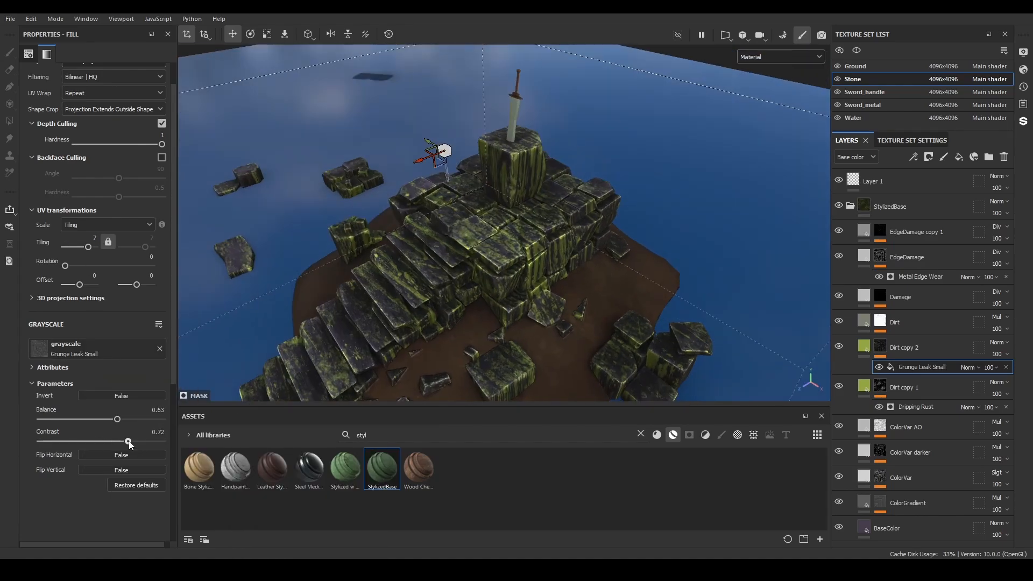
# Raise the Grunge Leak Small contrast to its maximum and add a paint effect to the Dirt copy 2 mask.
pyautogui.moveTo(128, 442); pyautogui.dragTo(161, 442)
pyautogui.moveTo(544, 323)
pyautogui.keyDown('alt'); pyautogui.mouseDown()
pyautogui.moveTo(436, 257)
pyautogui.moveTo(519, 318)
pyautogui.mouseUp(); pyautogui.keyUp('alt')
pyautogui.rightClick(880, 347)
pyautogui.click(941, 369)
pyautogui.scroll(-5, 95, 354)
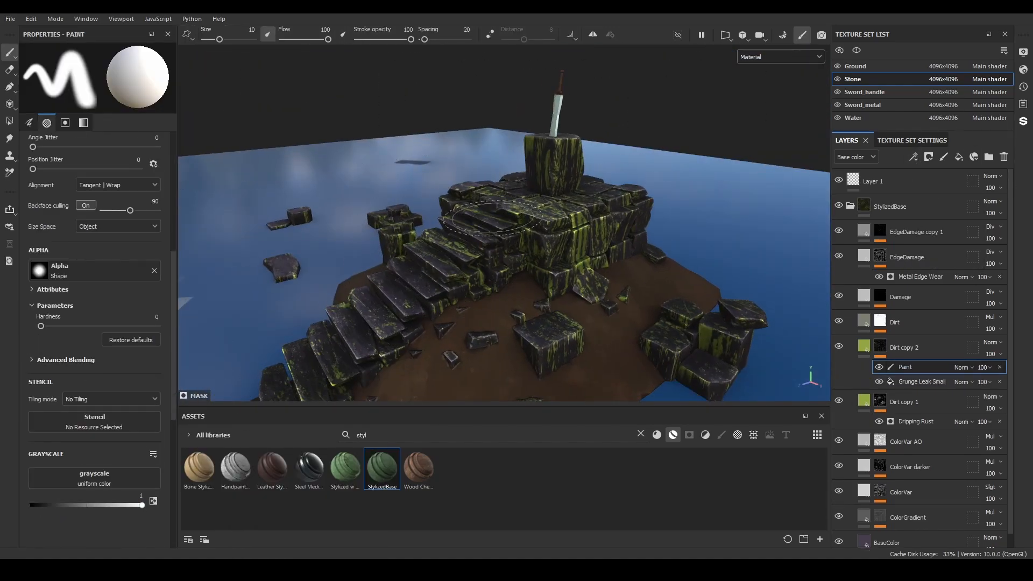
# Paint black with a brush size of 2.81 to erase excess green leaks from the upper stones.
pyautogui.press('x')
pyautogui.scroll(3, 493, 218)
pyautogui.keyDown('alt'); pyautogui.moveTo(539, 215); pyautogui.dragTo(597, 285); pyautogui.keyUp('alt')
pyautogui.keyDown('ctrl'); pyautogui.moveTo(603, 291); pyautogui.dragTo(554, 290, button='right'); pyautogui.keyUp('ctrl')
pyautogui.keyDown('alt'); pyautogui.moveTo(554, 291); pyautogui.dragTo(587, 307); pyautogui.keyUp('alt')
pyautogui.moveTo(484, 218)
pyautogui.mouseDown()
pyautogui.moveTo(399, 141)
pyautogui.moveTo(460, 237)
pyautogui.moveTo(409, 237)
pyautogui.mouseUp()
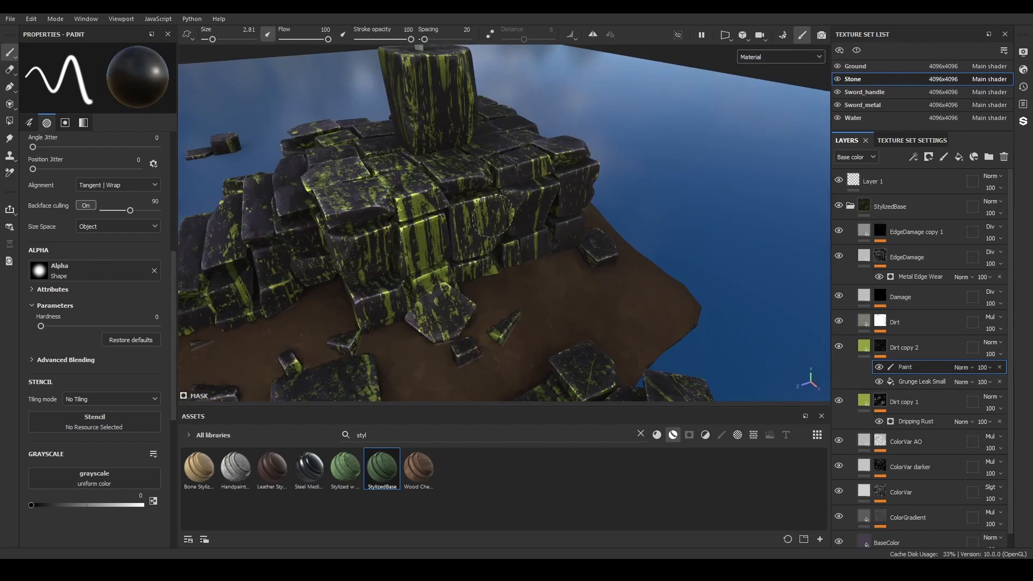
# Search the brush alphas for drip and choose Drips Big as the brush shape.
pyautogui.click(95, 270)
pyautogui.write('drip')
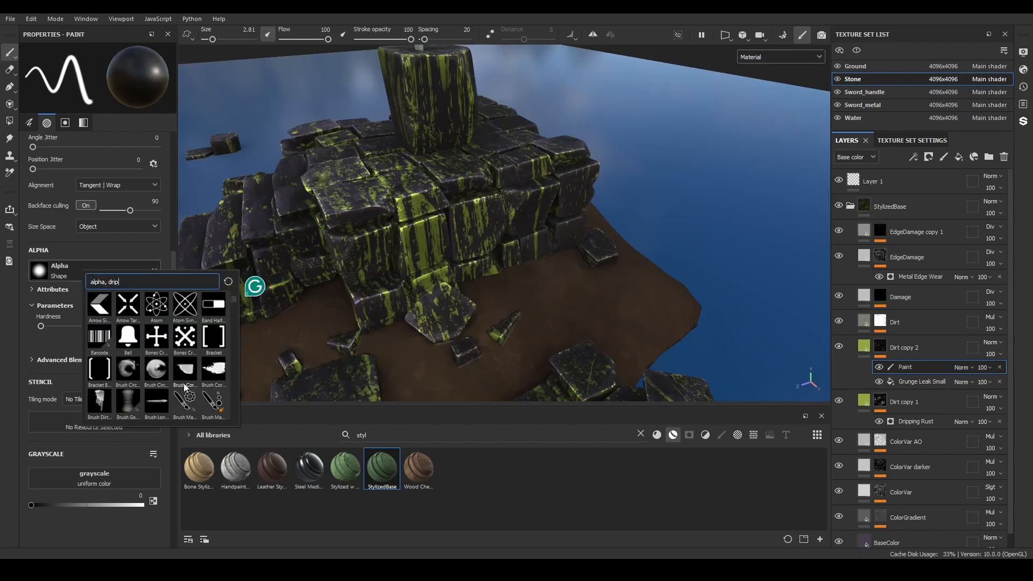
pyautogui.scroll(-2, 184, 388)
pyautogui.rightClick(233, 301)
pyautogui.click(5, 289)
pyautogui.scroll(-5, 185, 366)
pyautogui.click(186, 372)
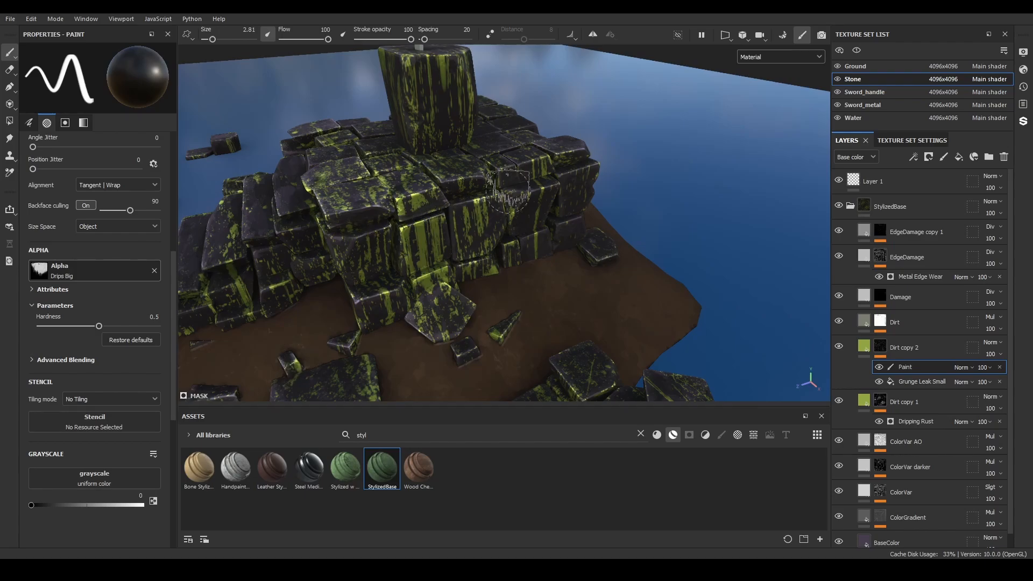
# Paint white with the Brush Dirty Vertical alpha on a second paint effect to add moss to the sword pedestal and surrounding blocks.
pyautogui.keyDown('alt'); pyautogui.moveTo(619, 344); pyautogui.dragTo(699, 258, button='middle'); pyautogui.keyUp('alt')
pyautogui.keyDown('alt'); pyautogui.moveTo(425, 296); pyautogui.dragTo(721, 237, button='middle'); pyautogui.keyUp('alt')
pyautogui.keyDown('alt'); pyautogui.moveTo(357, 226); pyautogui.dragTo(538, 242, button='middle'); pyautogui.keyUp('alt')
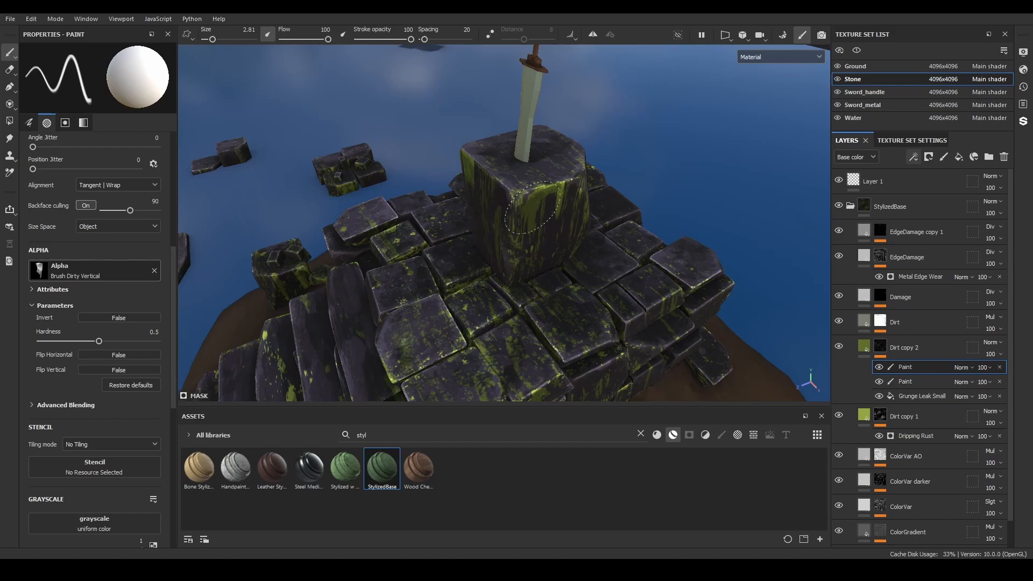
pyautogui.moveTo(526, 203)
pyautogui.keyDown('alt'); pyautogui.mouseDown()
pyautogui.moveTo(409, 288)
pyautogui.moveTo(439, 344)
pyautogui.moveTo(415, 372)
pyautogui.moveTo(484, 253)
pyautogui.mouseUp(); pyautogui.keyUp('alt')
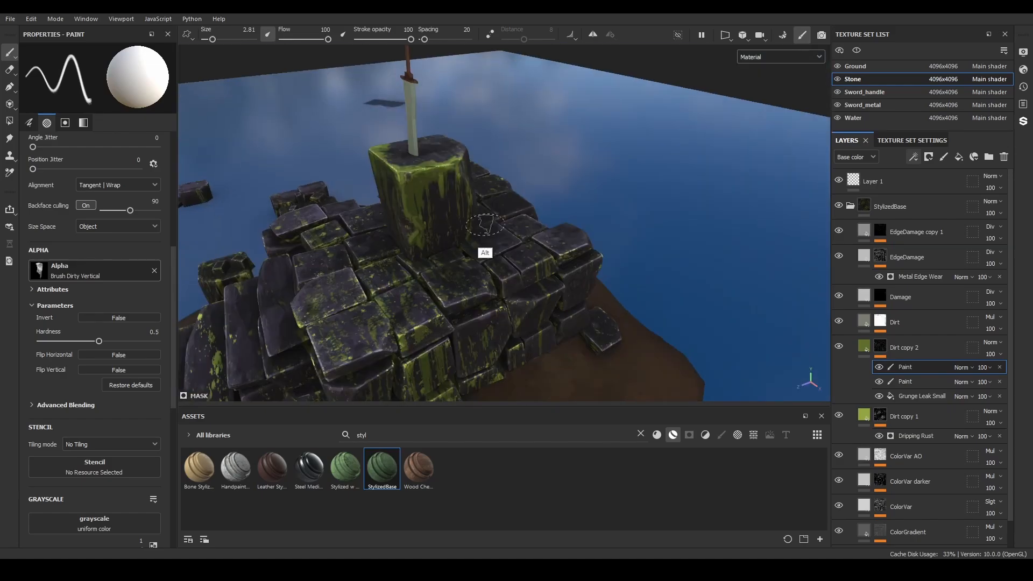
pyautogui.keyDown('alt'); pyautogui.moveTo(484, 254); pyautogui.dragTo(528, 269, button='right'); pyautogui.keyUp('alt')
pyautogui.moveTo(528, 269)
pyautogui.keyDown('alt'); pyautogui.mouseDown()
pyautogui.moveTo(552, 257)
pyautogui.moveTo(517, 279)
pyautogui.mouseUp(); pyautogui.keyUp('alt')
pyautogui.keyDown('alt'); pyautogui.moveTo(501, 211); pyautogui.dragTo(323, 237); pyautogui.keyUp('alt')
# Enlarge the brush to about 7.49 and paint moss onto the cluster of fallen blocks at the island's shore.
pyautogui.keyDown('ctrl'); pyautogui.moveTo(313, 263); pyautogui.dragTo(344, 262, button='right'); pyautogui.keyUp('ctrl')
pyautogui.moveTo(312, 253)
pyautogui.keyDown('alt'); pyautogui.mouseDown()
pyautogui.moveTo(431, 188)
pyautogui.moveTo(517, 177)
pyautogui.moveTo(430, 226)
pyautogui.mouseUp(); pyautogui.keyUp('alt')
pyautogui.keyDown('alt'); pyautogui.moveTo(430, 226); pyautogui.dragTo(571, 150, button='right'); pyautogui.keyUp('alt')
pyautogui.keyDown('alt'); pyautogui.moveTo(571, 150); pyautogui.dragTo(517, 162); pyautogui.keyUp('alt')
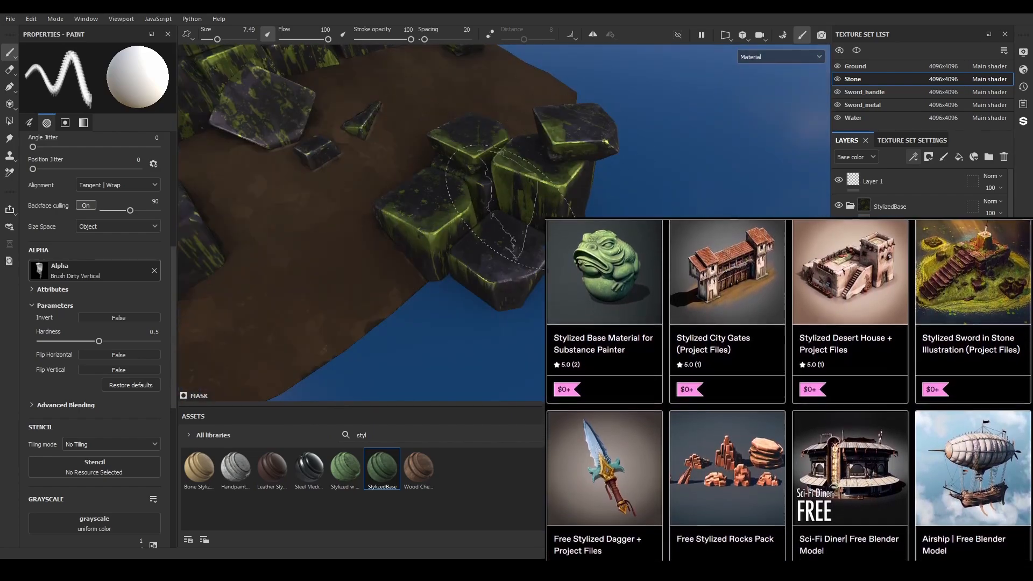
pyautogui.keyDown('alt'); pyautogui.moveTo(517, 161); pyautogui.dragTo(450, 195, button='right'); pyautogui.keyUp('alt')
pyautogui.keyDown('alt'); pyautogui.moveTo(450, 196); pyautogui.dragTo(463, 216); pyautogui.keyUp('alt')
# Reduce the brush to about 2.33 and paint moss along the edges and sides of the stepping-stone blocks in the water.
pyautogui.keyDown('ctrl'); pyautogui.moveTo(462, 215); pyautogui.dragTo(431, 215, button='right'); pyautogui.keyUp('ctrl')
pyautogui.moveTo(430, 215)
pyautogui.keyDown('alt'); pyautogui.mouseDown()
pyautogui.moveTo(345, 186)
pyautogui.moveTo(519, 183)
pyautogui.moveTo(544, 215)
pyautogui.moveTo(561, 173)
pyautogui.moveTo(484, 236)
pyautogui.moveTo(516, 204)
pyautogui.moveTo(463, 215)
pyautogui.moveTo(487, 131)
pyautogui.moveTo(561, 156)
pyautogui.moveTo(516, 97)
pyautogui.moveTo(484, 162)
pyautogui.moveTo(442, 150)
pyautogui.mouseUp(); pyautogui.keyUp('alt')
pyautogui.moveTo(388, 140)
pyautogui.mouseDown()
pyautogui.moveTo(458, 161)
pyautogui.moveTo(431, 129)
pyautogui.mouseUp()
pyautogui.moveTo(350, 264); pyautogui.dragTo(443, 270)
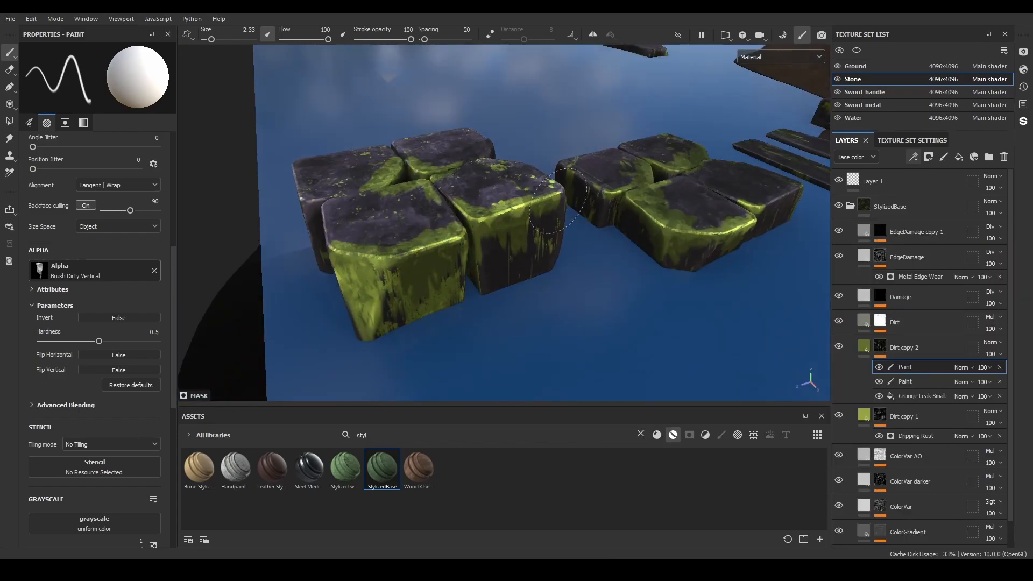
# Fill the mask of the Ground's BaseColor copy 1 layer with Grunge Leaky Paint and set the layer's roughness to 0.9155.
pyautogui.click(914, 157)
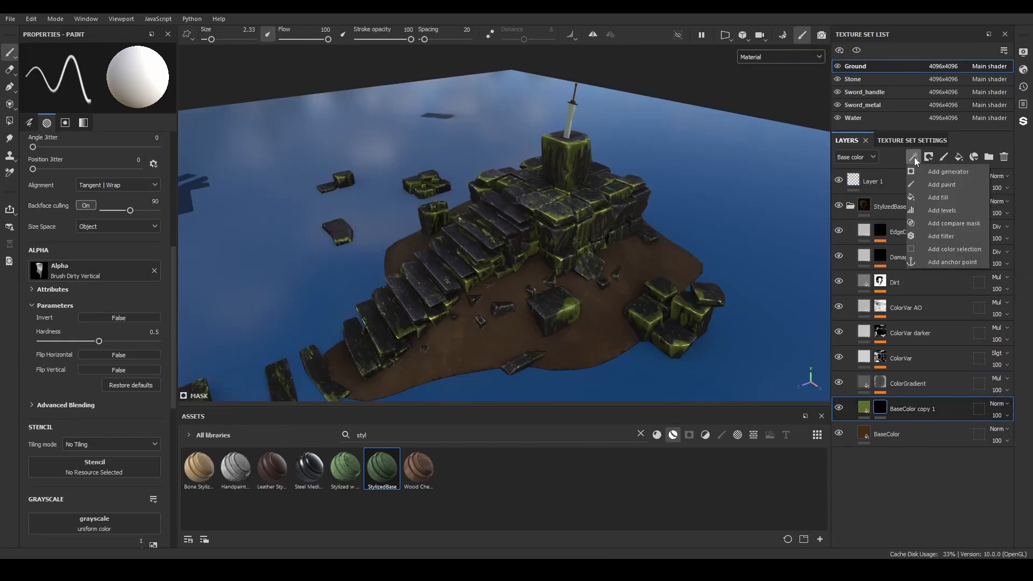
pyautogui.click(938, 197)
pyautogui.click(94, 231)
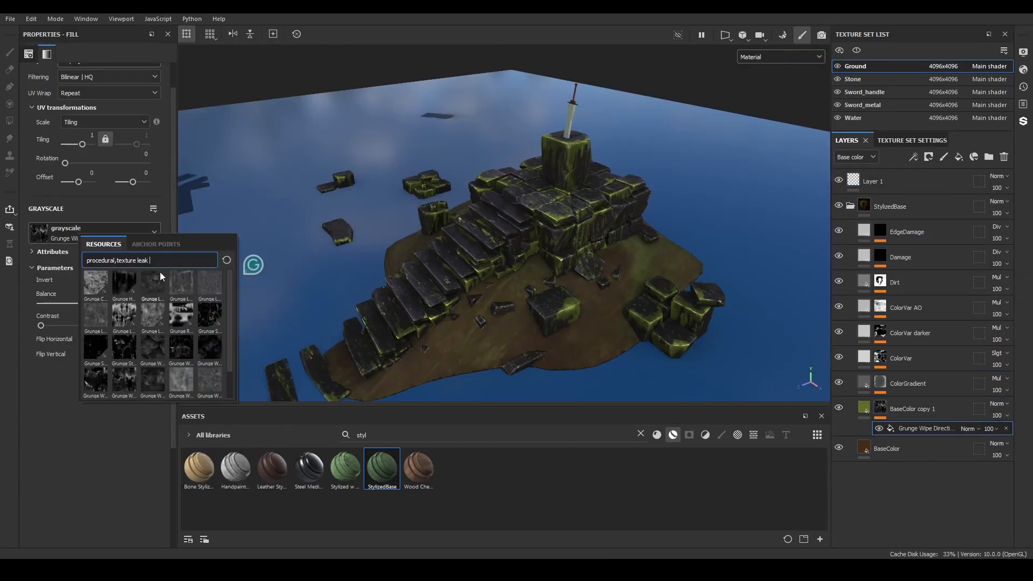
pyautogui.click(162, 277)
pyautogui.click(93, 93)
pyautogui.click(864, 408)
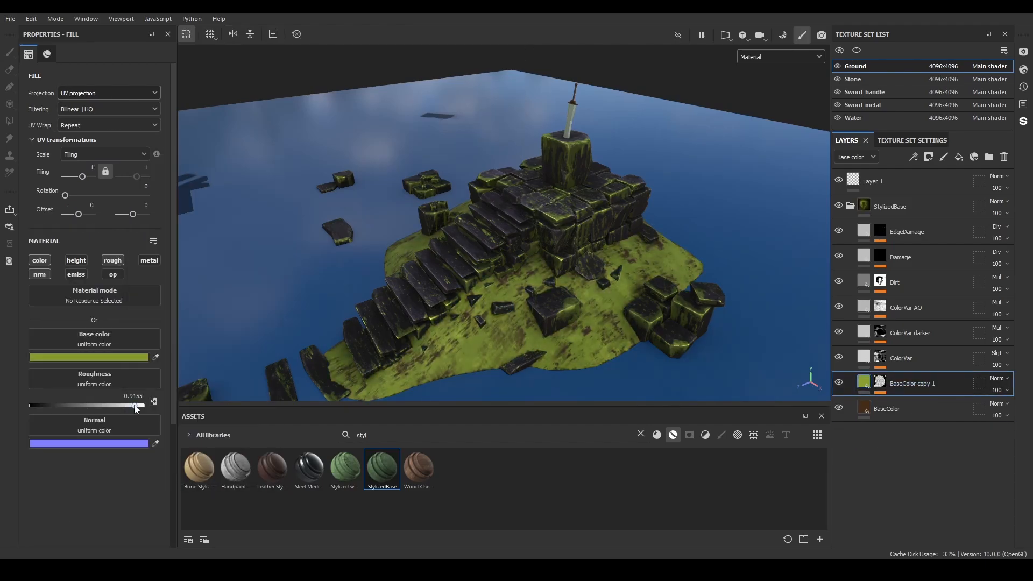
# Delete the EdgeDamage and Damage layers from the Ground's StylizedBase group.
pyautogui.click(909, 231)
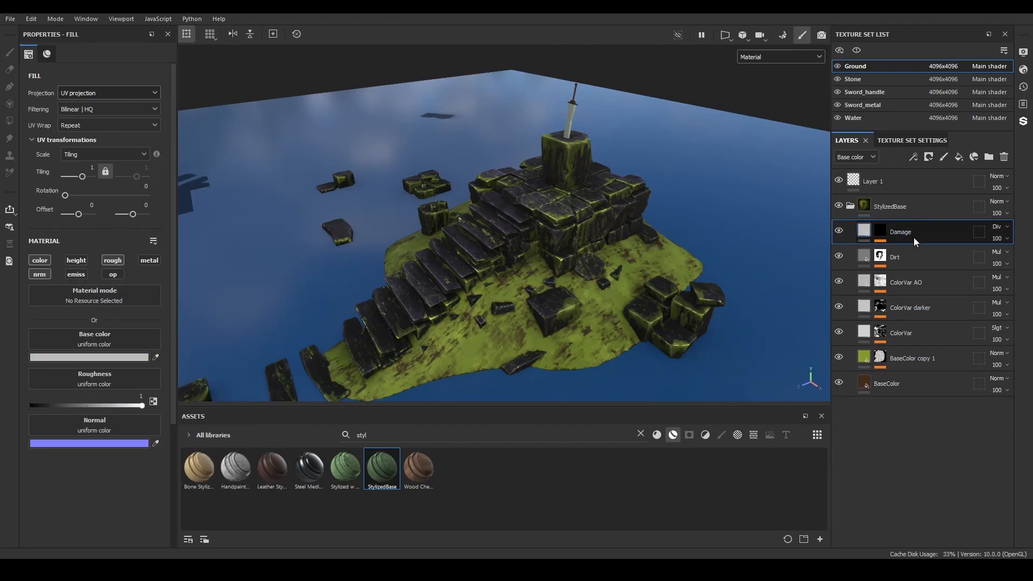
pyautogui.click(127, 356)
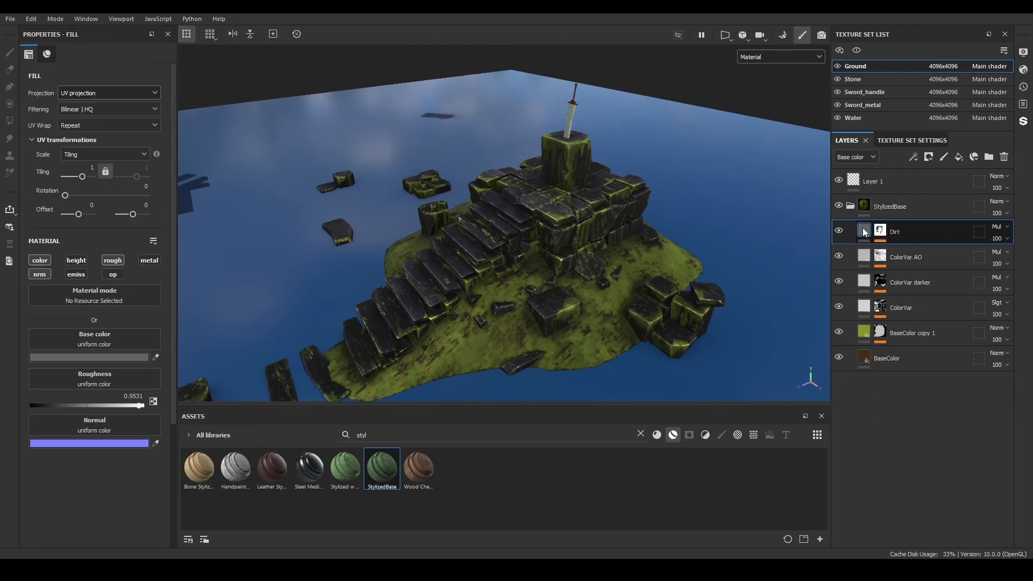
# Tint the Dirt layer blue and set the ColorVar darker mask's 3D Voronoi to tiling 5 and contrast 0.05.
pyautogui.click(169, 239)
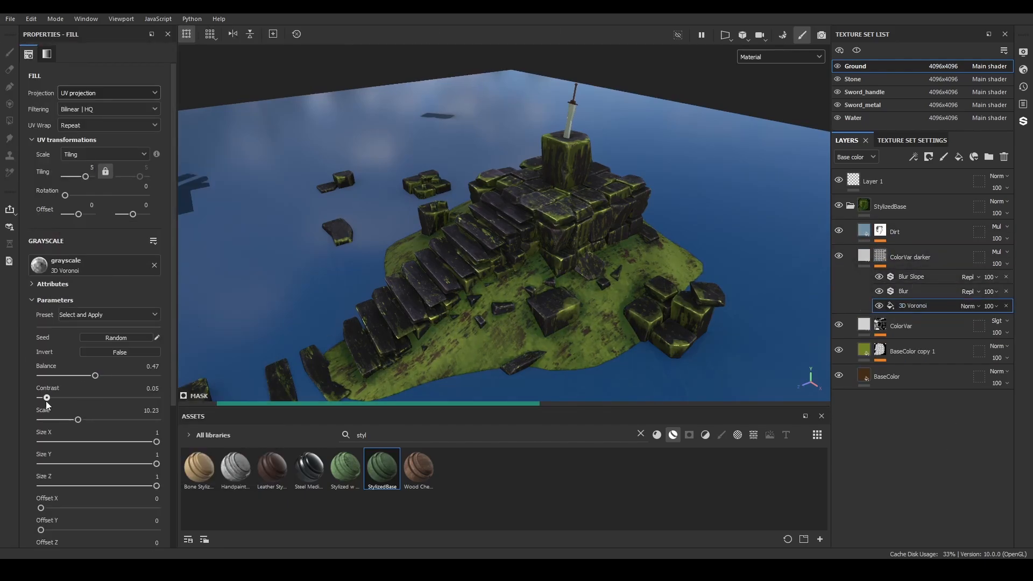
pyautogui.keyDown('alt'); pyautogui.click(880, 257); pyautogui.keyUp('alt')
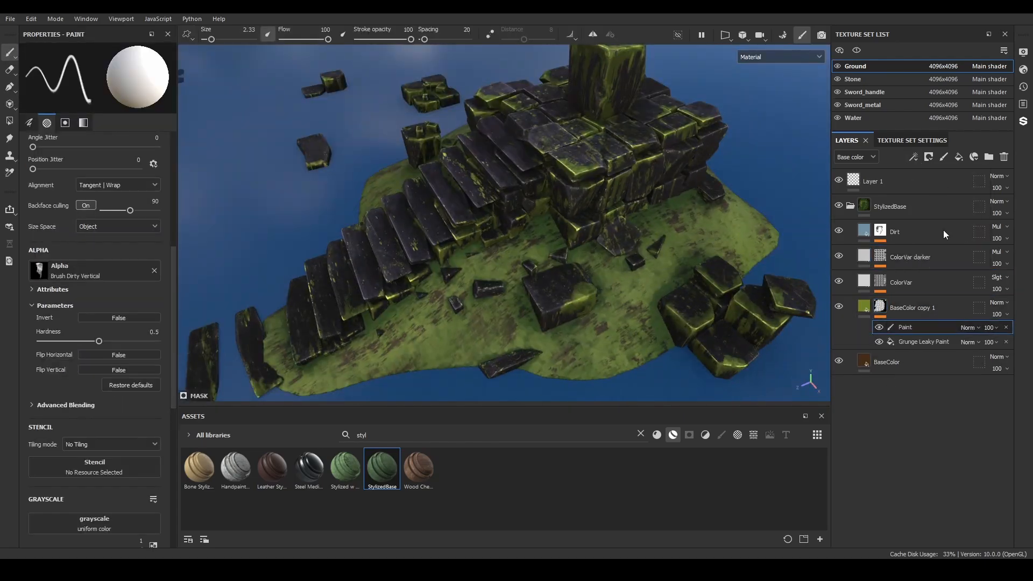
# Paint black with a brush size of about 8.11 on the BaseColor copy 1 mask to expose brown soil beside the steps.
pyautogui.keyDown('alt'); pyautogui.moveTo(487, 309); pyautogui.dragTo(409, 328); pyautogui.keyUp('alt')
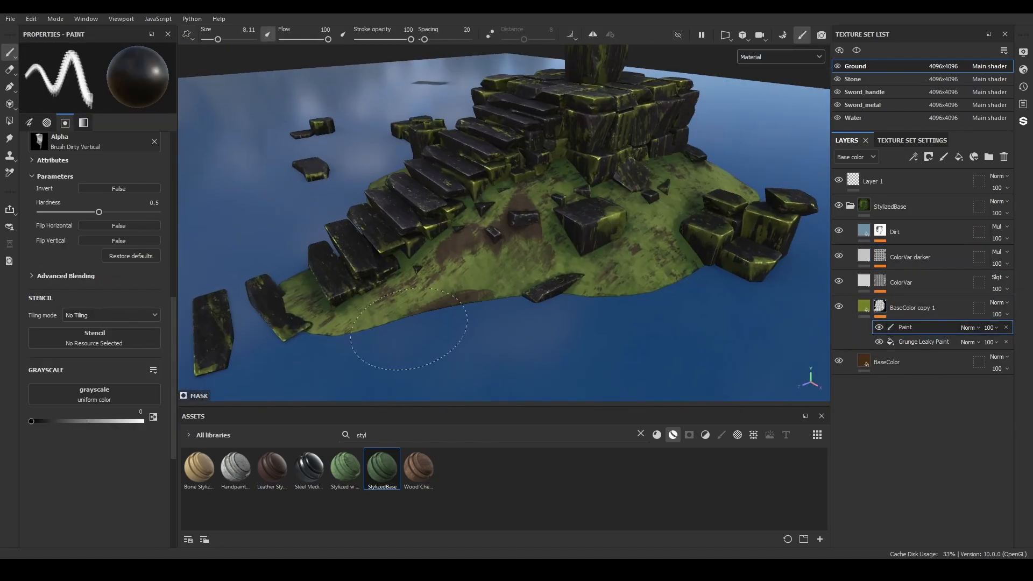
pyautogui.moveTo(572, 309)
pyautogui.keyDown('alt'); pyautogui.mouseDown()
pyautogui.moveTo(589, 307)
pyautogui.moveTo(395, 235)
pyautogui.mouseUp(); pyautogui.keyUp('alt')
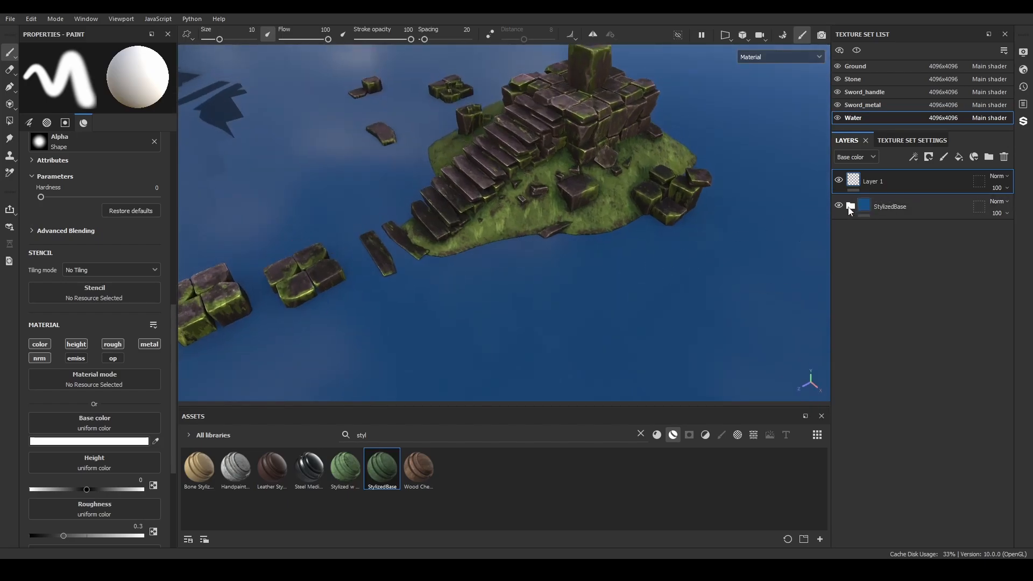
# Add a fill layer above BaseColor in the Water's StylizedBase group with only color, height and roughness enabled.
pyautogui.click(851, 206)
pyautogui.click(894, 233)
pyautogui.click(960, 158)
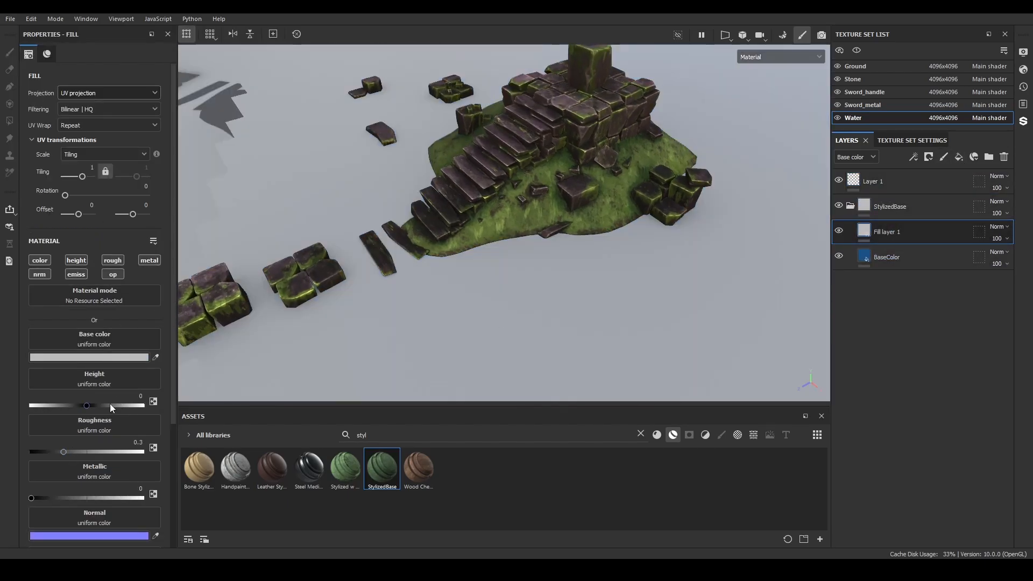
pyautogui.click(73, 259)
pyautogui.click(74, 260)
pyautogui.click(113, 261)
pyautogui.click(118, 260)
pyautogui.click(152, 259)
pyautogui.click(47, 274)
pyautogui.click(113, 275)
# Set the water fill layer's base color to teal green 1B6B49 and its roughness to 0.2347.
pyautogui.click(141, 357)
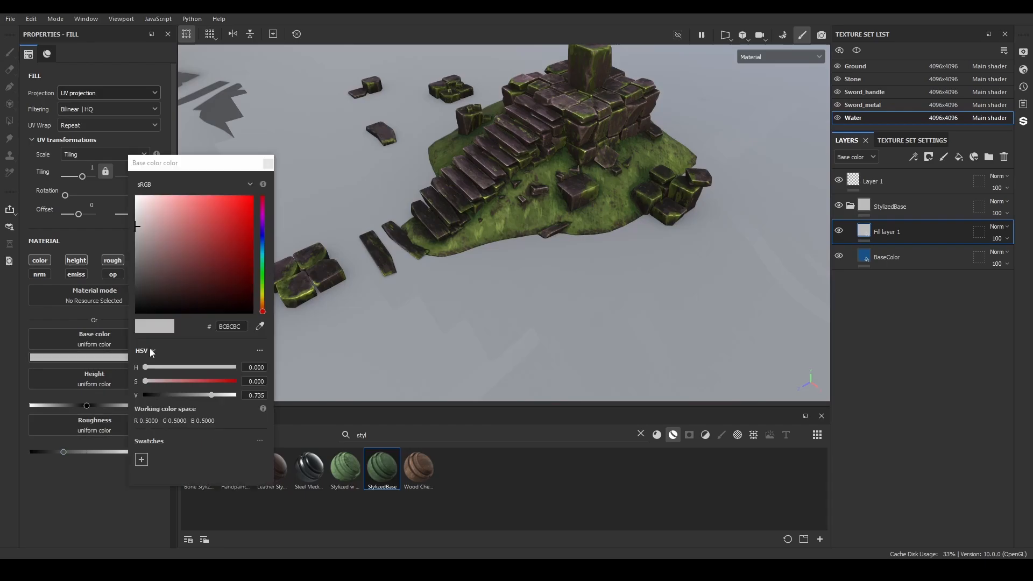
pyautogui.click(262, 279)
pyautogui.click(224, 261)
pyautogui.click(230, 248)
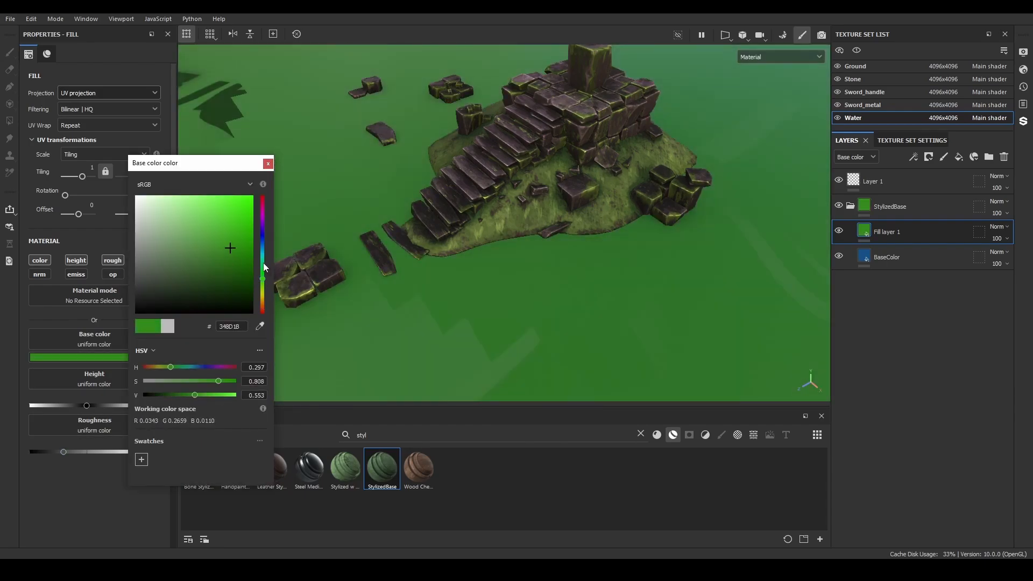
pyautogui.moveTo(237, 258)
pyautogui.mouseDown()
pyautogui.moveTo(225, 273)
pyautogui.moveTo(223, 263)
pyautogui.mouseUp()
pyautogui.moveTo(64, 452); pyautogui.dragTo(56, 452)
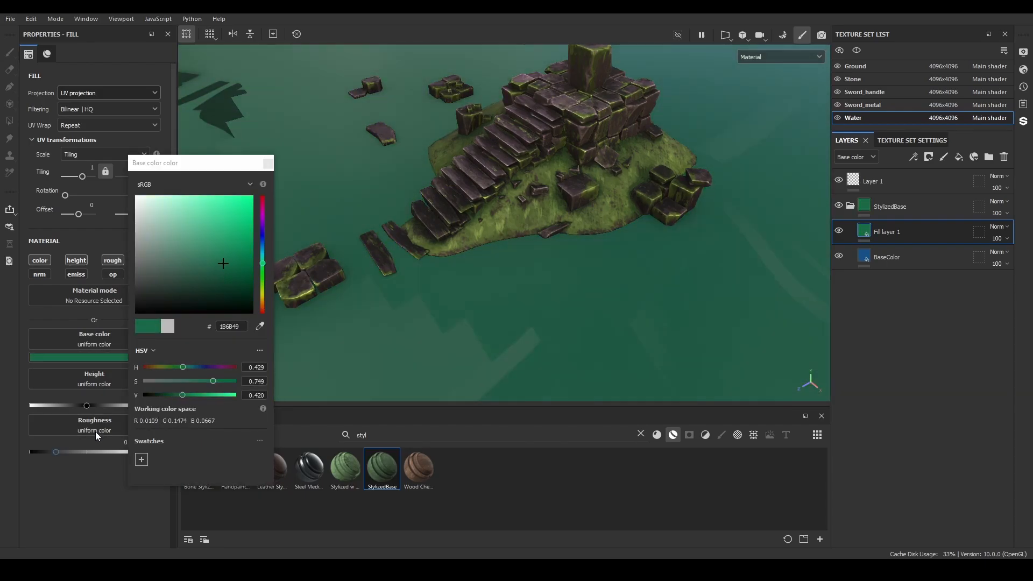
pyautogui.click(268, 163)
# Set the water fill layer's height to 0.1.
pyautogui.moveTo(498, 231)
pyautogui.keyDown('alt'); pyautogui.mouseDown()
pyautogui.moveTo(513, 144)
pyautogui.moveTo(503, 215)
pyautogui.mouseUp(); pyautogui.keyUp('alt')
pyautogui.write('0.01')
pyautogui.press('Return')
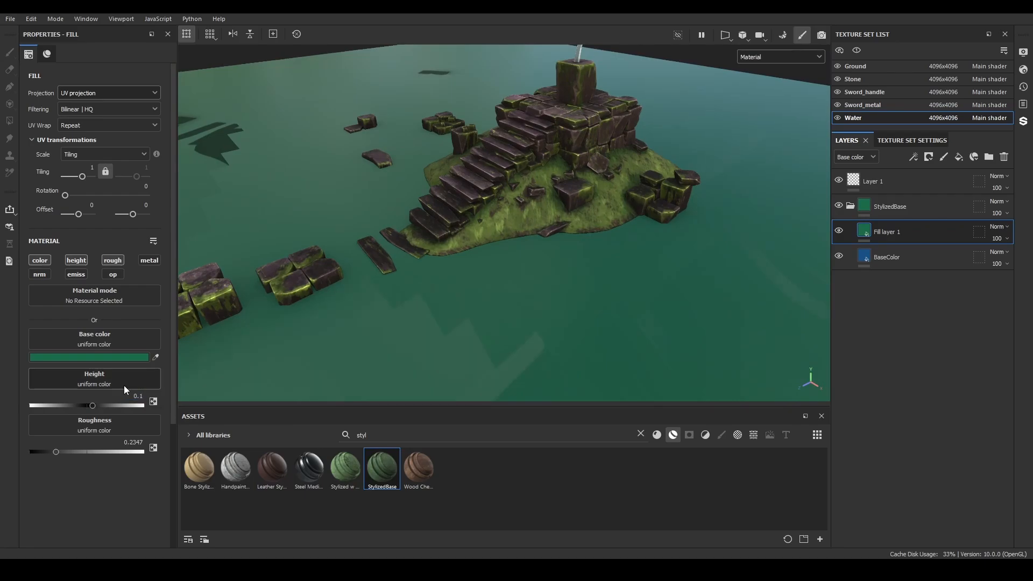
# Add a black mask with an Ambient Occlusion generator to the water fill layer.
pyautogui.click(928, 159)
pyautogui.click(936, 184)
pyautogui.click(914, 158)
pyautogui.click(921, 170)
pyautogui.click(98, 82)
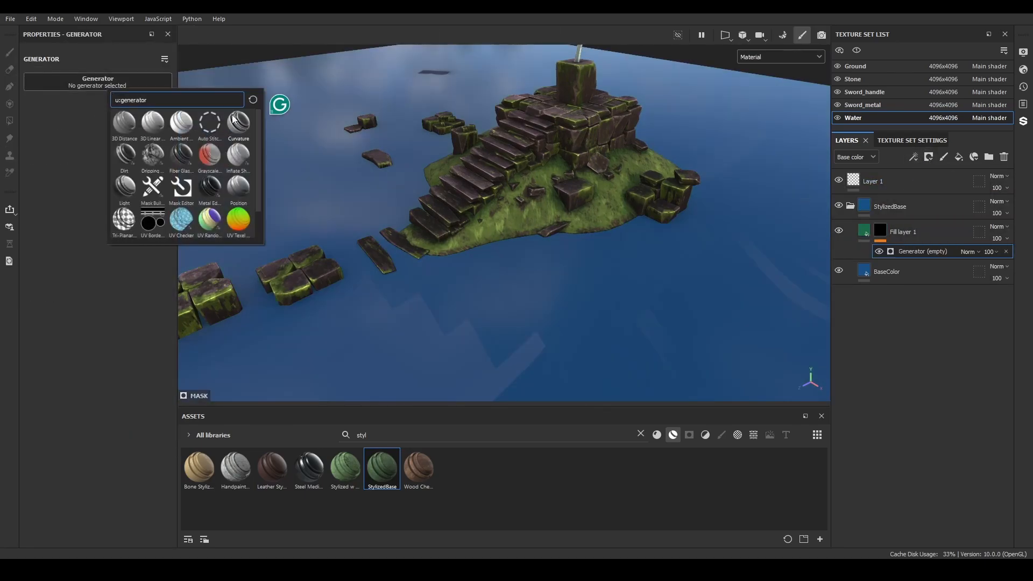
pyautogui.click(183, 134)
pyautogui.keyDown('alt'); pyautogui.moveTo(544, 263); pyautogui.dragTo(556, 281); pyautogui.keyUp('alt')
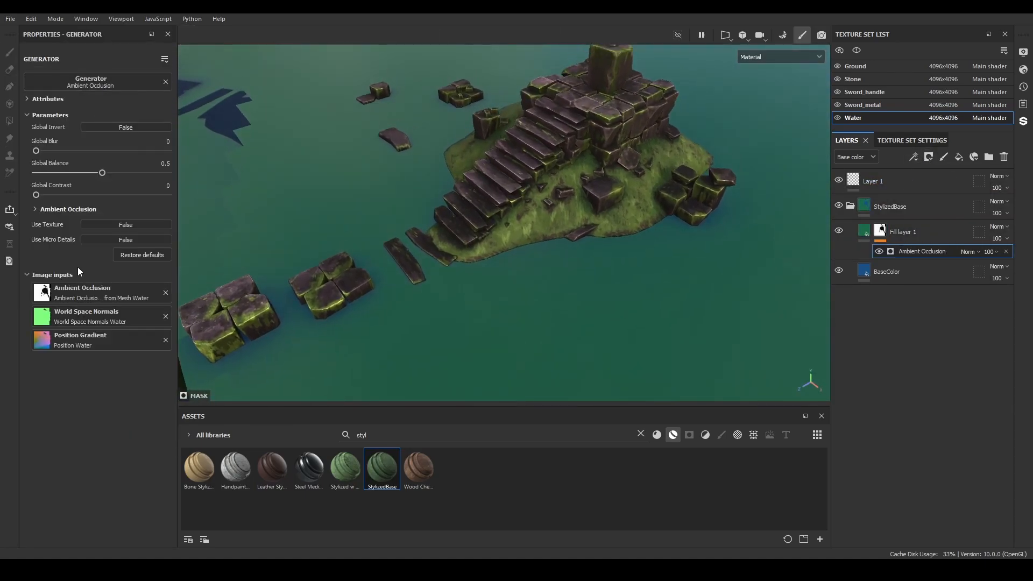
# Invert the generator's ambient occlusion, set its contrast to 1 and lower its balance to about 0.06.
pyautogui.click(64, 209)
pyautogui.click(137, 221)
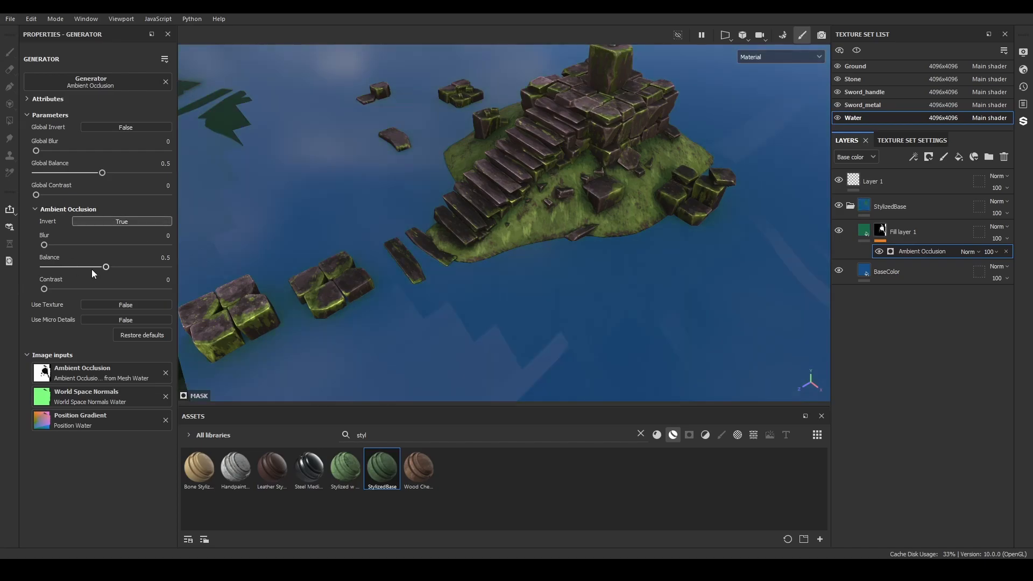
pyautogui.moveTo(138, 267); pyautogui.dragTo(53, 271)
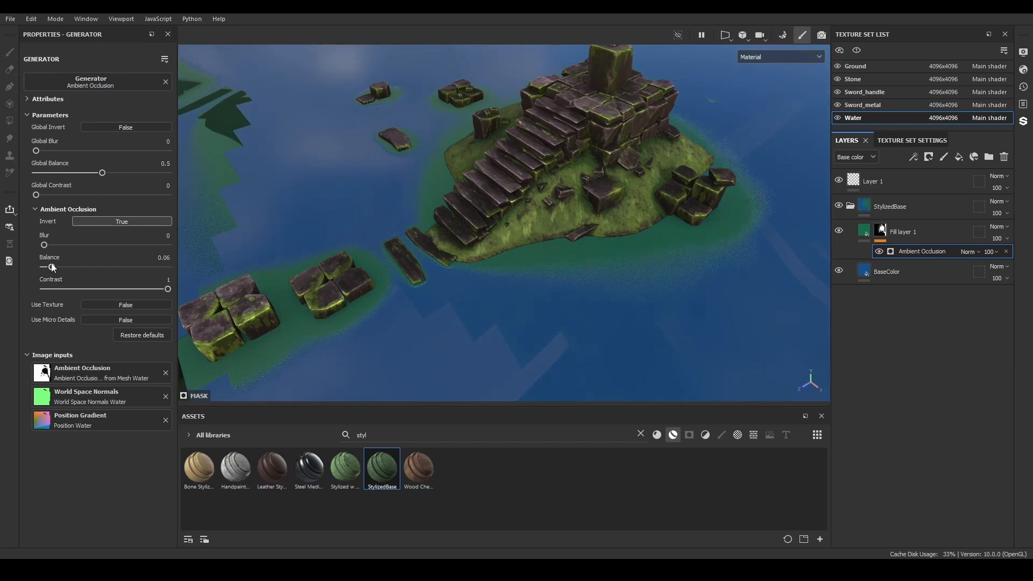
pyautogui.moveTo(53, 268); pyautogui.dragTo(45, 251)
# Change the base color of the masked water fill layer to a yellowish green.
pyautogui.click(864, 234)
pyautogui.click(120, 357)
pyautogui.moveTo(263, 283); pyautogui.dragTo(263, 291)
pyautogui.moveTo(218, 239); pyautogui.dragTo(216, 237)
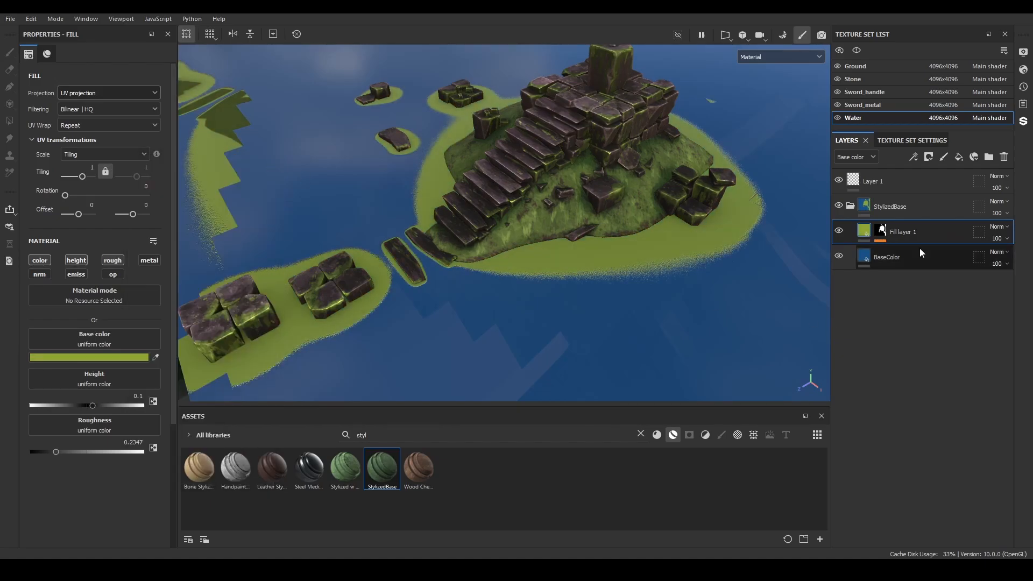
# Add a Warp filter with intensity 0.29 to the water fill layer's mask to break up the shoreline edge.
pyautogui.click(881, 232)
pyautogui.click(913, 157)
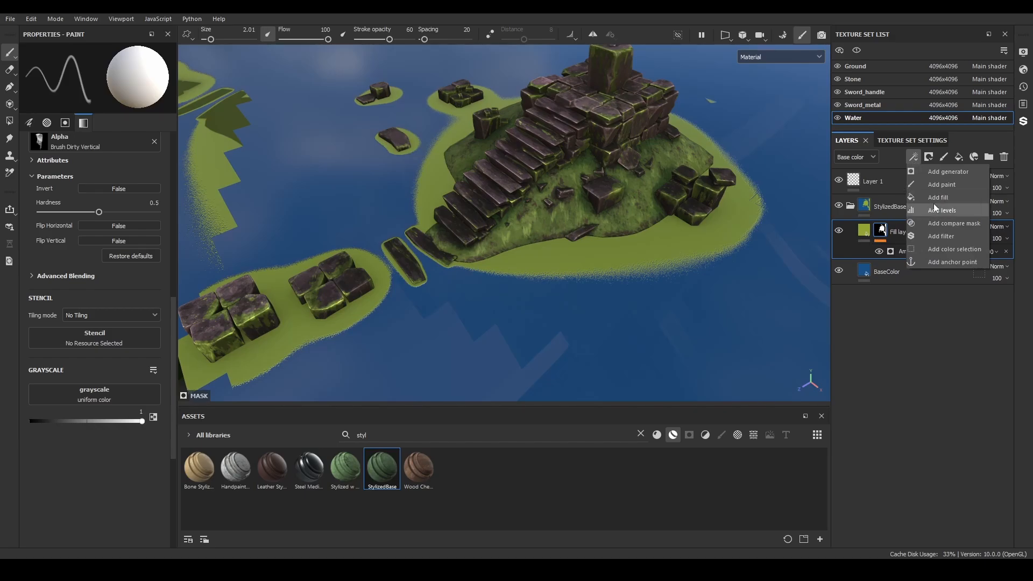
pyautogui.click(934, 236)
pyautogui.click(156, 82)
pyautogui.click(258, 214)
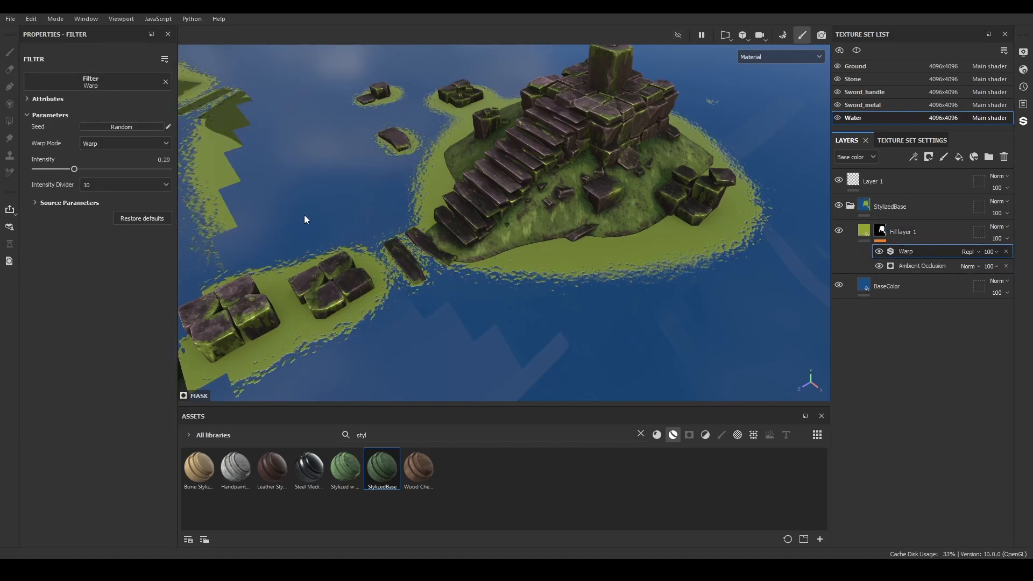
pyautogui.scroll(5, 323, 216)
pyautogui.keyDown('alt'); pyautogui.moveTo(635, 295); pyautogui.dragTo(495, 307, button='middle'); pyautogui.keyUp('alt')
pyautogui.keyDown('alt'); pyautogui.moveTo(601, 313); pyautogui.dragTo(586, 314); pyautogui.keyUp('alt')
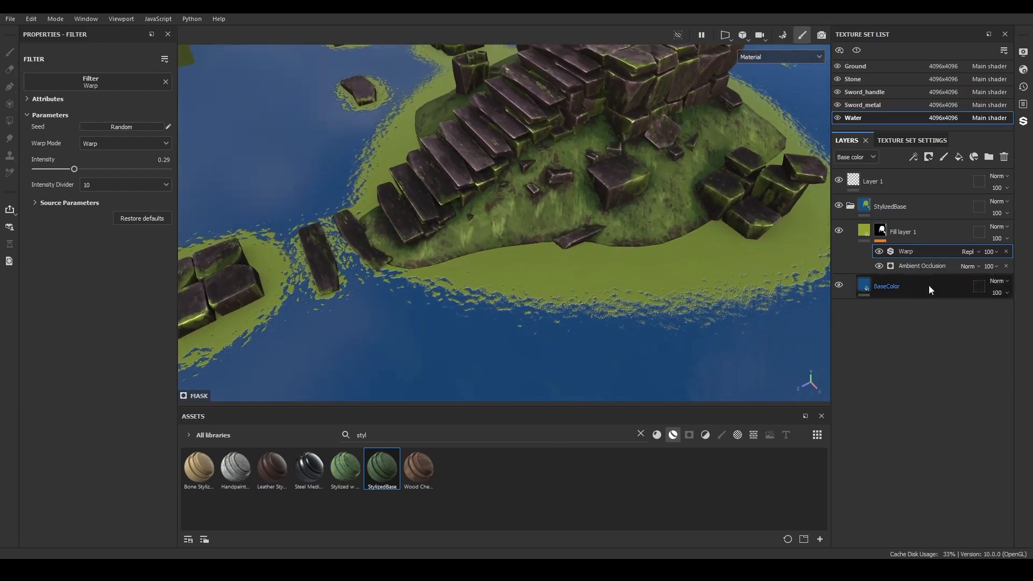
pyautogui.click(931, 157)
pyautogui.doubleClick(945, 158)
pyautogui.hotkey('ctrl', 'z')
pyautogui.hotkey('ctrl', 'z')
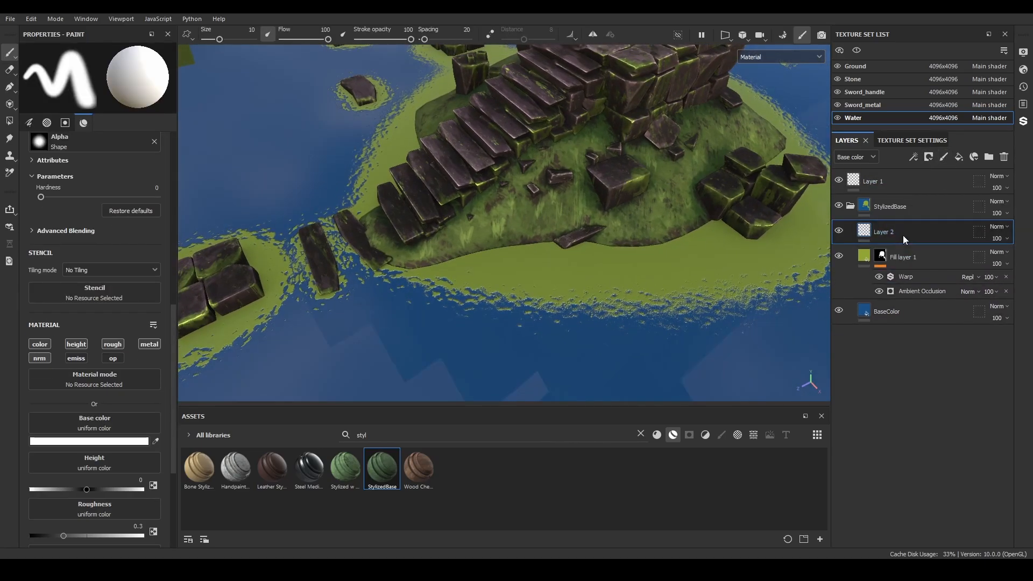
# Add a paint effect to the water fill layer's mask and place it between Warp and Ambient Occlusion.
pyautogui.click(916, 158)
pyautogui.click(956, 186)
pyautogui.moveTo(909, 251); pyautogui.dragTo(911, 269)
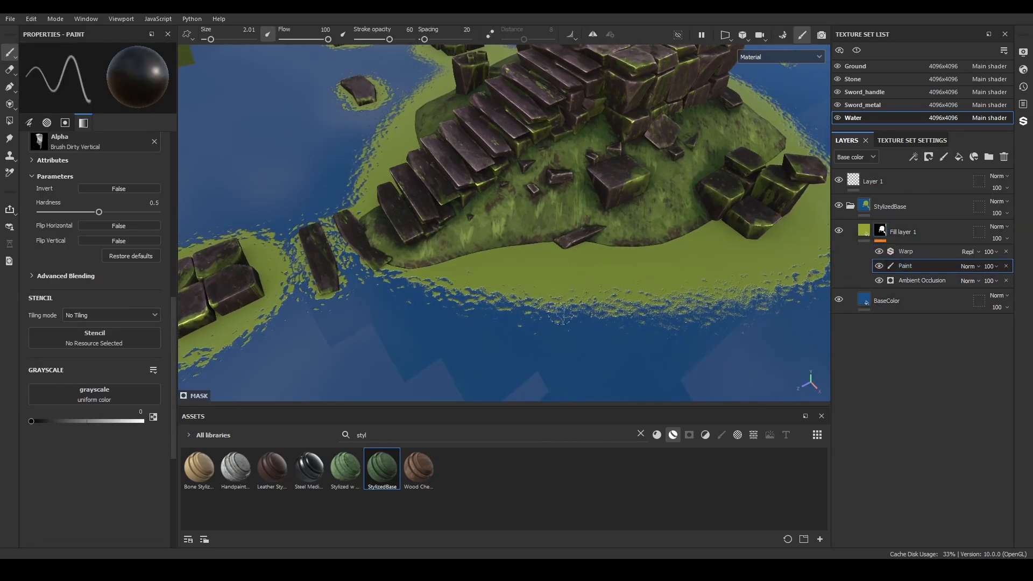
# Paint black on the mask with a brush size of 2.01 to trim the green water around the island and stepping stones.
pyautogui.keyDown('alt'); pyautogui.moveTo(541, 275); pyautogui.dragTo(498, 187); pyautogui.keyUp('alt')
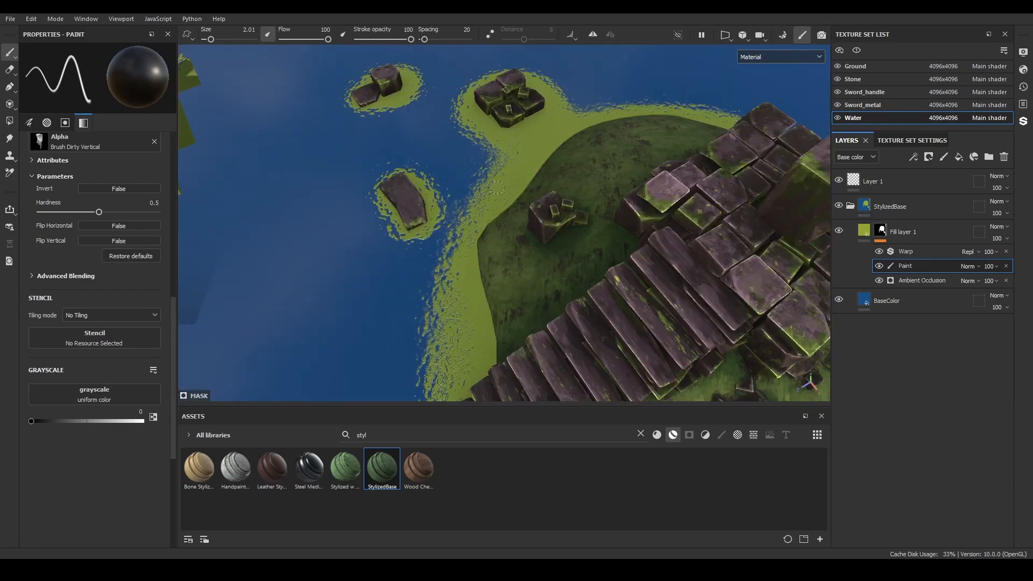
pyautogui.keyDown('alt'); pyautogui.moveTo(432, 237); pyautogui.dragTo(312, 86, button='middle'); pyautogui.keyUp('alt')
pyautogui.scroll(-4, 504, 224)
pyautogui.keyDown('alt'); pyautogui.moveTo(323, 291); pyautogui.dragTo(538, 226, button='middle'); pyautogui.keyUp('alt')
pyautogui.scroll(5, 504, 224)
pyautogui.moveTo(475, 209); pyautogui.dragTo(598, 312)
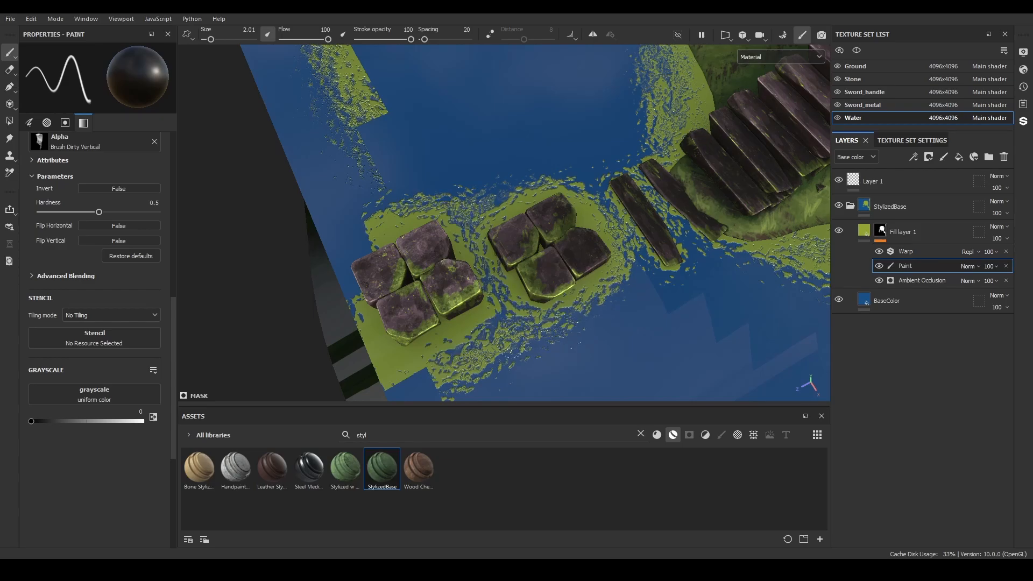
pyautogui.scroll(-3, 533, 186)
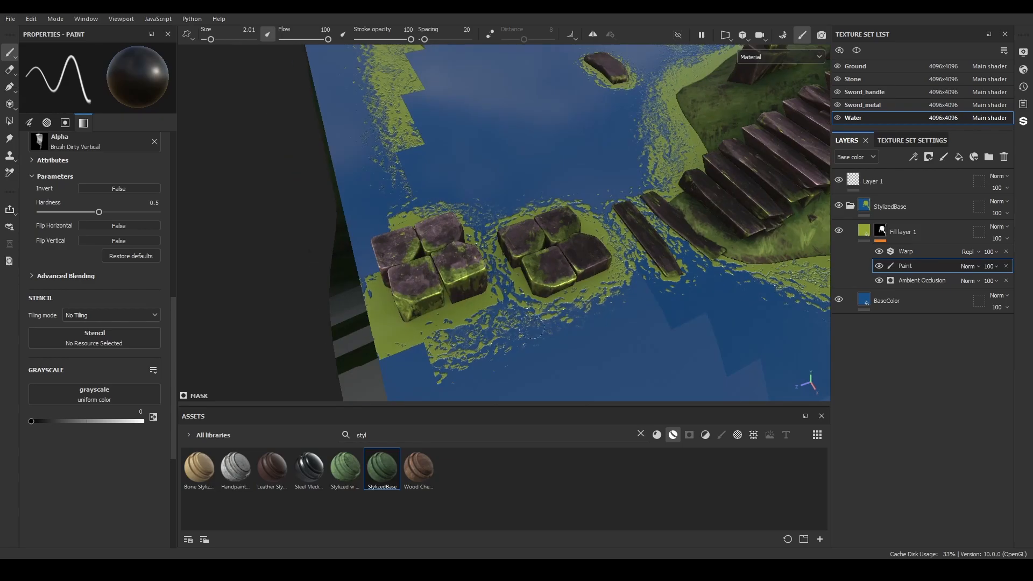
# Duplicate the green water fill layer, delete the paint effect from the copy's mask and hide the original layer.
pyautogui.keyDown('alt'); pyautogui.moveTo(735, 350); pyautogui.dragTo(606, 333, button='middle'); pyautogui.keyUp('alt')
pyautogui.keyDown('alt'); pyautogui.moveTo(605, 334); pyautogui.dragTo(525, 345); pyautogui.keyUp('alt')
pyautogui.keyDown('alt'); pyautogui.moveTo(611, 294); pyautogui.dragTo(630, 298); pyautogui.keyUp('alt')
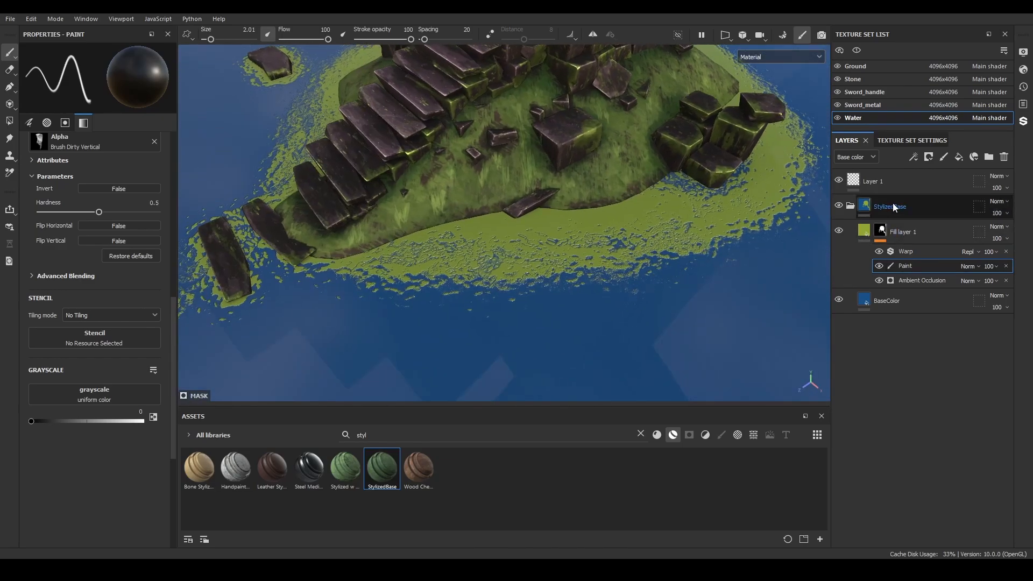
pyautogui.rightClick(914, 237)
pyautogui.click(906, 241)
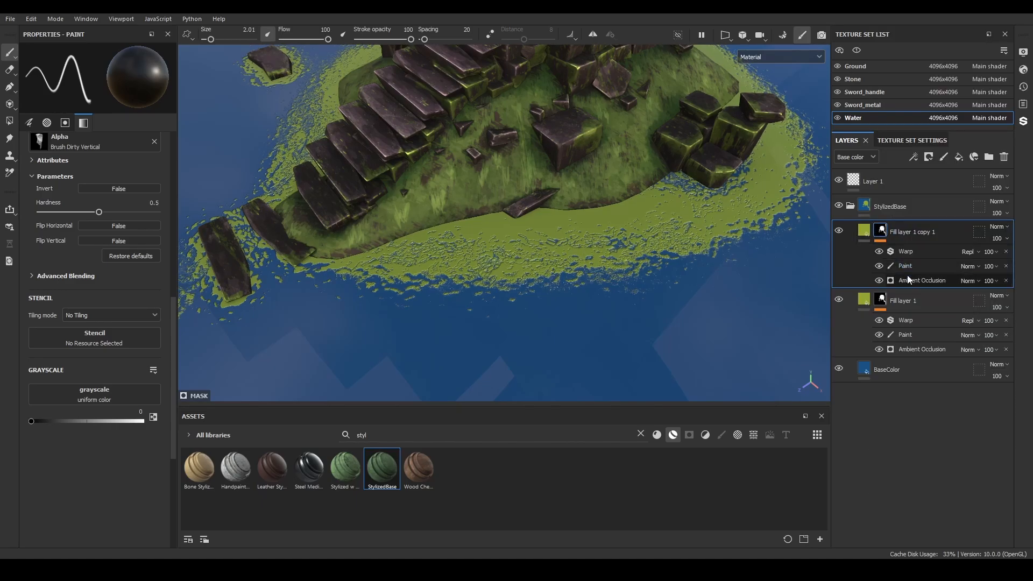
pyautogui.click(1006, 267)
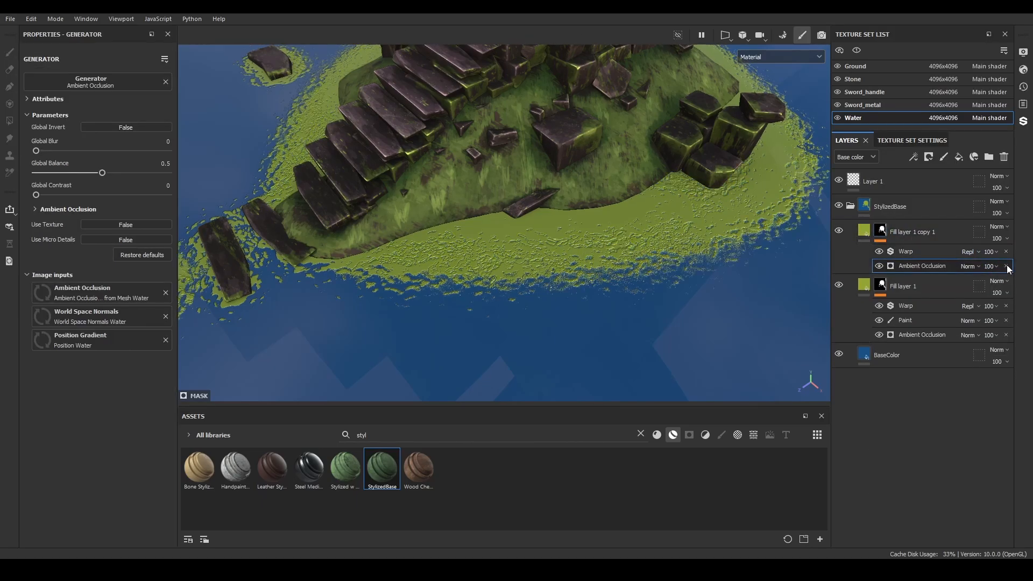
pyautogui.click(840, 287)
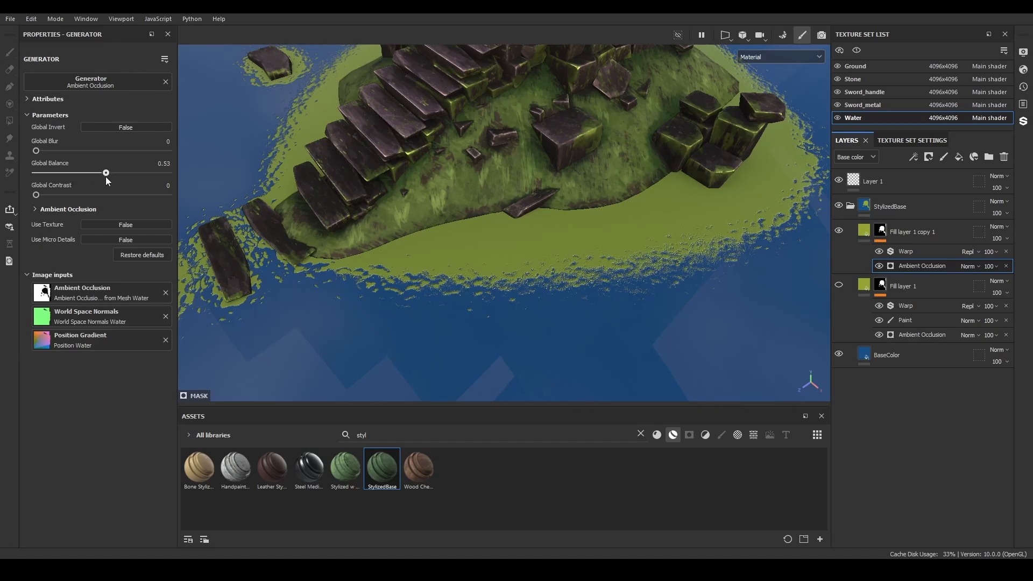
# Set the copied layer's Ambient Occlusion generator to global balance 0.51, occlusion balance 0.1 and occlusion contrast 0.37.
pyautogui.moveTo(106, 176); pyautogui.dragTo(103, 176)
pyautogui.click(36, 208)
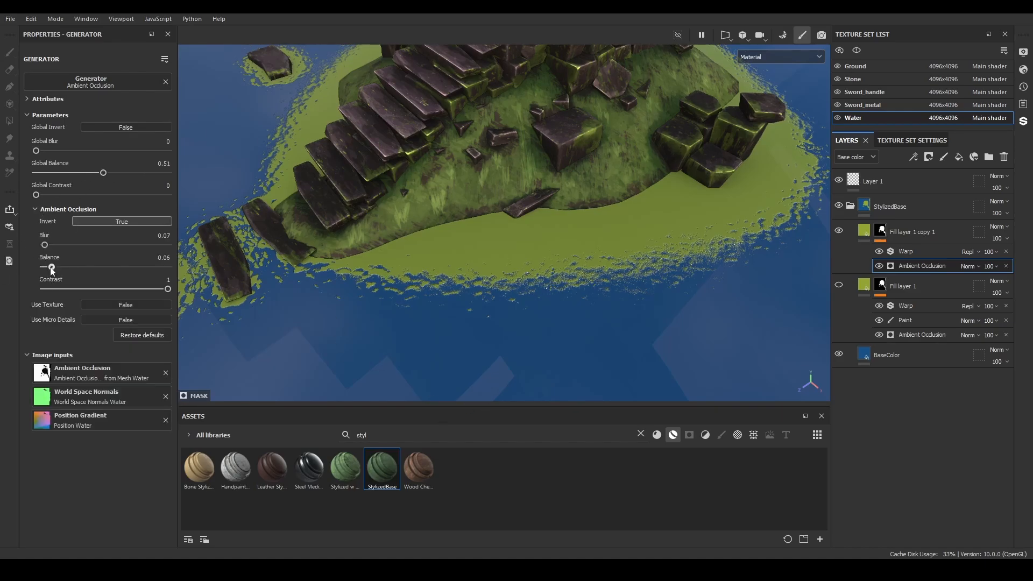
pyautogui.moveTo(53, 270); pyautogui.dragTo(55, 269)
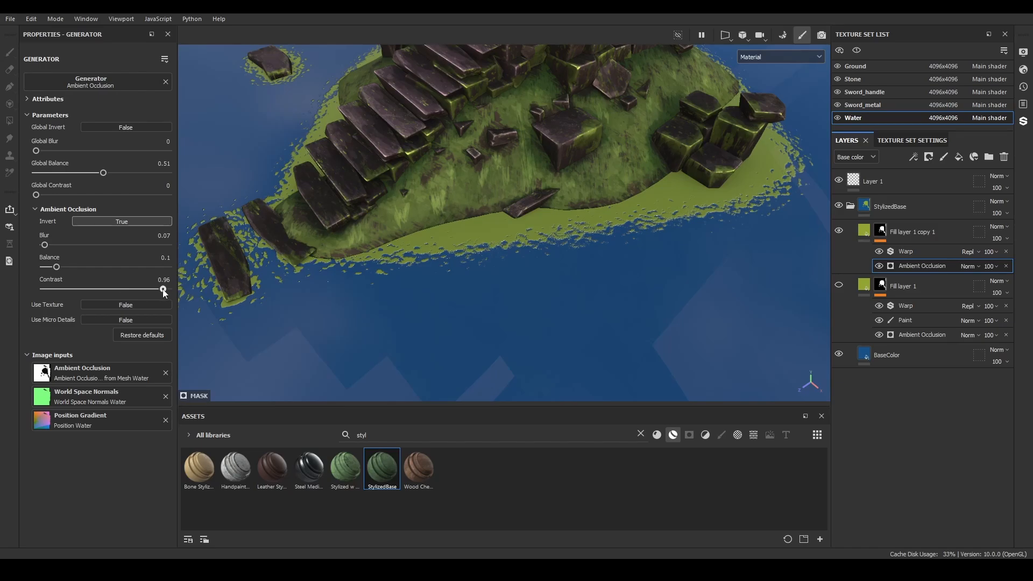
pyautogui.moveTo(164, 292); pyautogui.dragTo(90, 291)
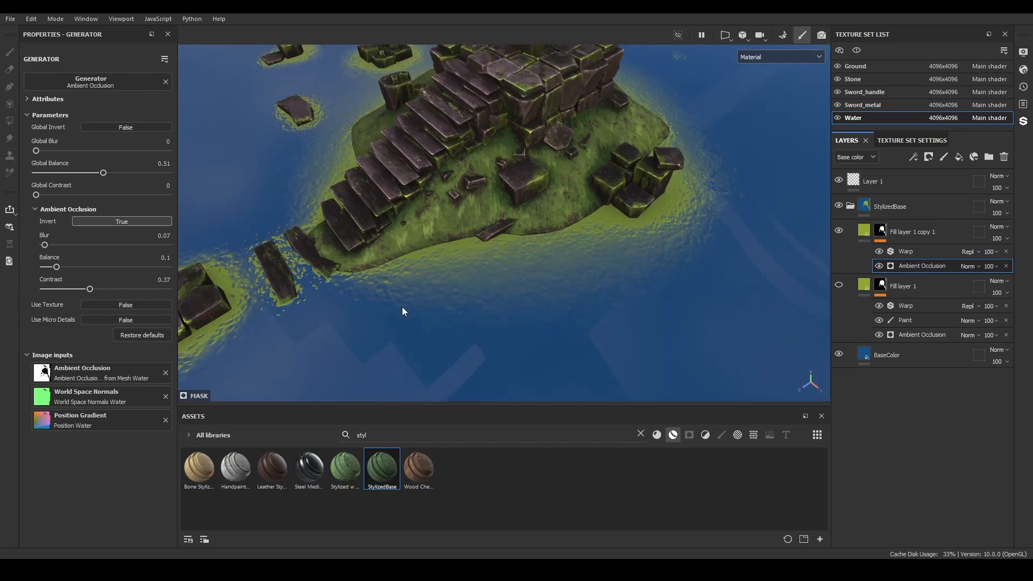
# Set the copied layer's Warp intensity to 0.106 and its base color to a lighter yellowish green, B1C941.
pyautogui.keyDown('alt'); pyautogui.moveTo(403, 307); pyautogui.dragTo(595, 264); pyautogui.keyUp('alt')
pyautogui.keyDown('alt'); pyautogui.moveTo(595, 263); pyautogui.dragTo(503, 313, button='middle'); pyautogui.keyUp('alt')
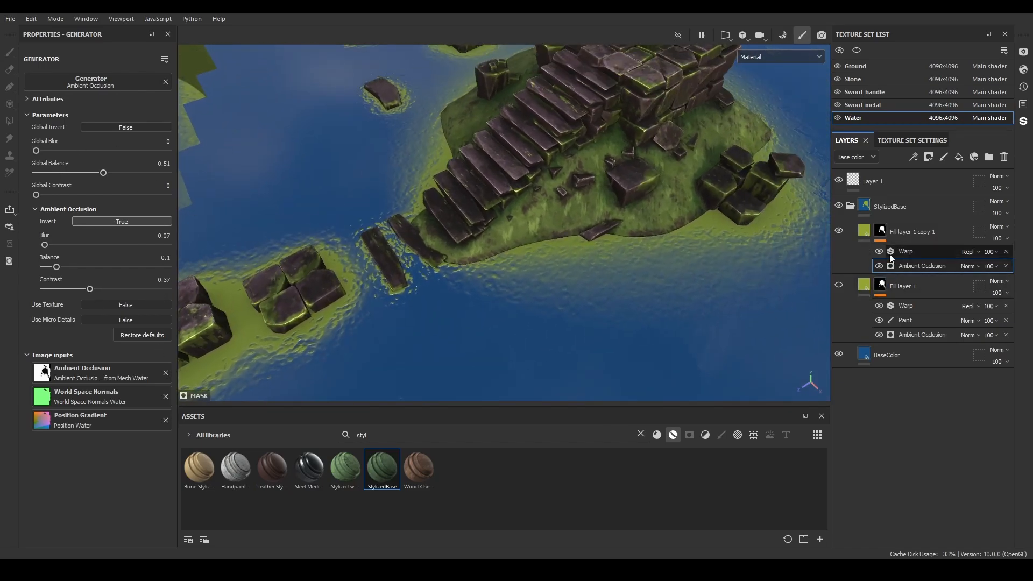
pyautogui.click(891, 256)
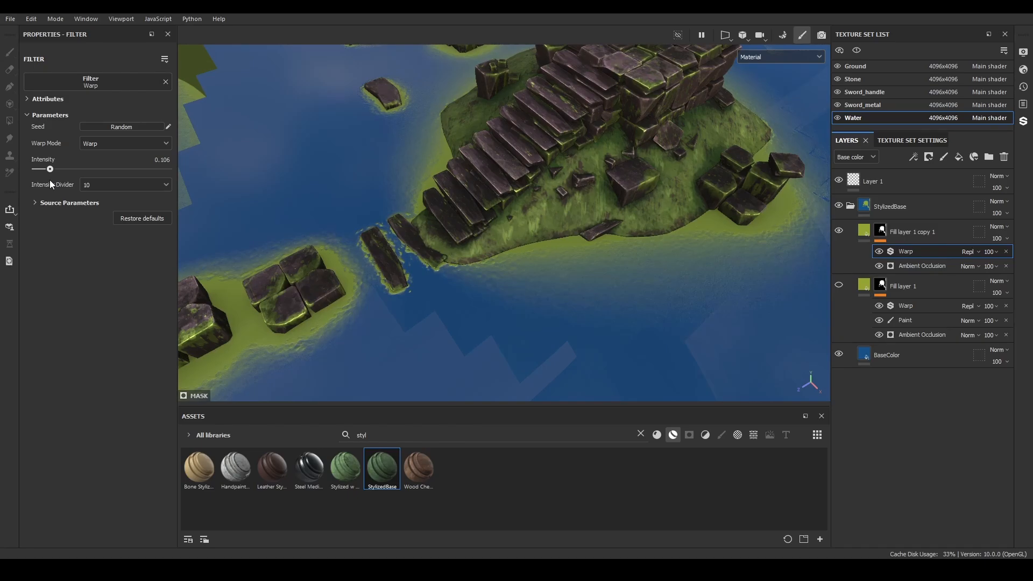
pyautogui.click(865, 232)
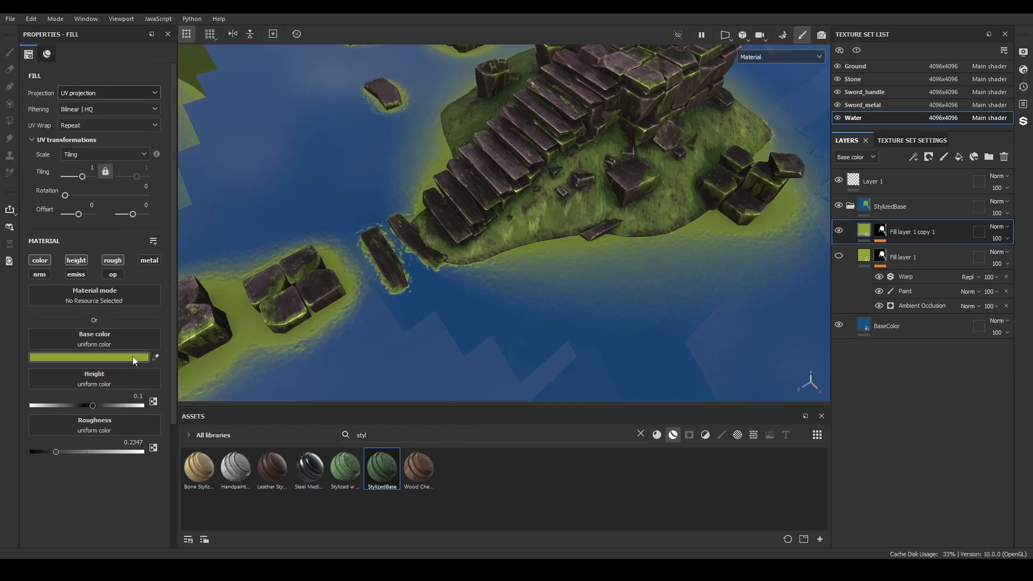
pyautogui.click(133, 358)
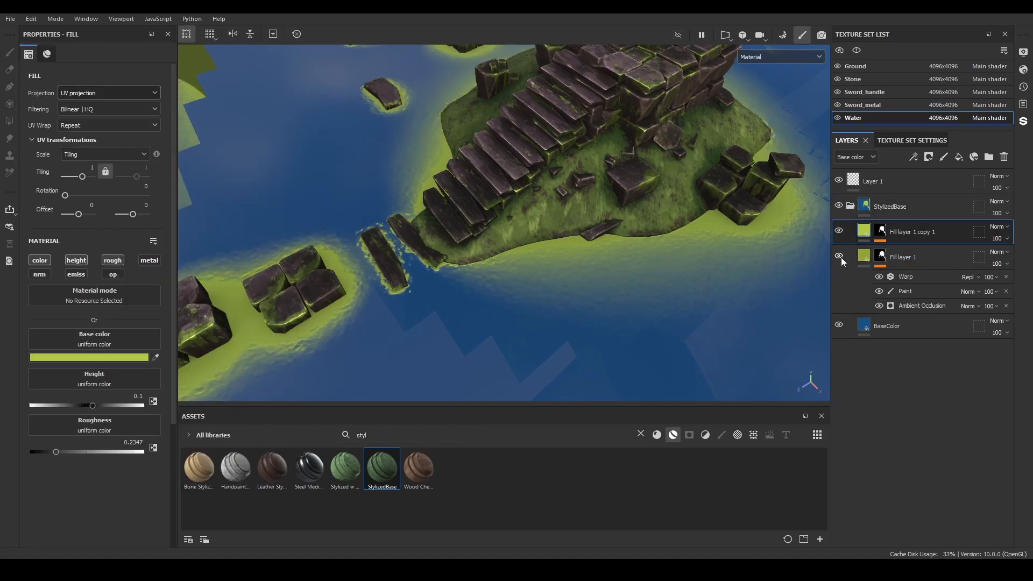
# Show the original green layer, add a paint effect between the copy's Warp and Ambient Occlusion, and paint black to trim the shallows.
pyautogui.click(880, 230)
pyautogui.click(914, 157)
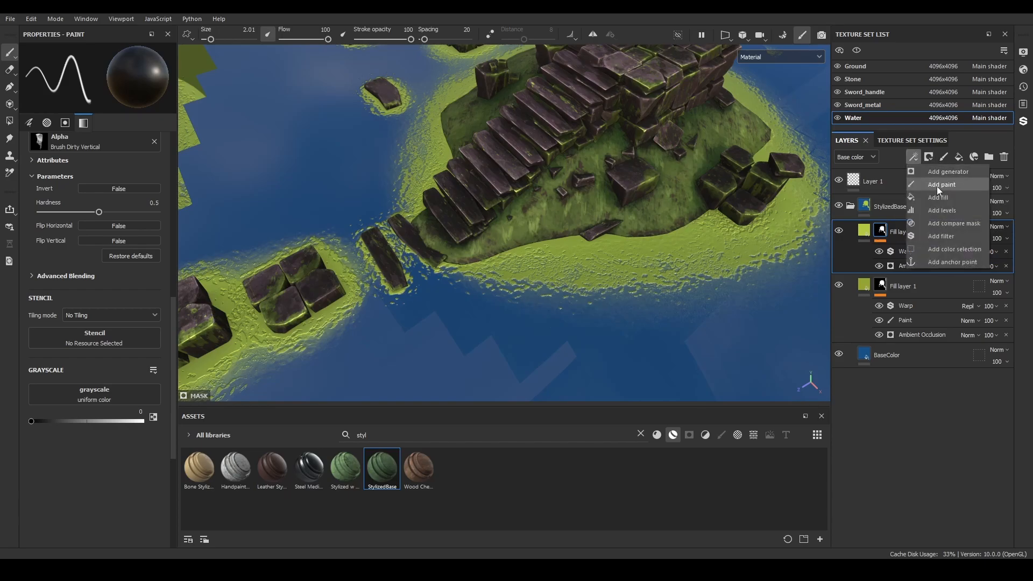
pyautogui.click(938, 186)
pyautogui.scroll(3, 577, 301)
pyautogui.scroll(2, 577, 301)
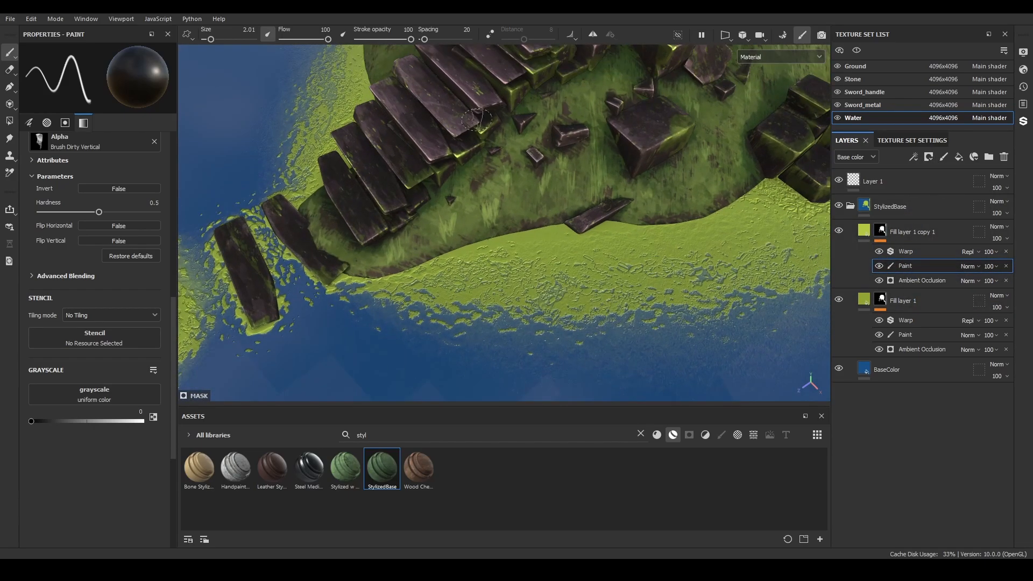
pyautogui.keyDown('alt'); pyautogui.moveTo(328, 280); pyautogui.dragTo(413, 211); pyautogui.keyUp('alt')
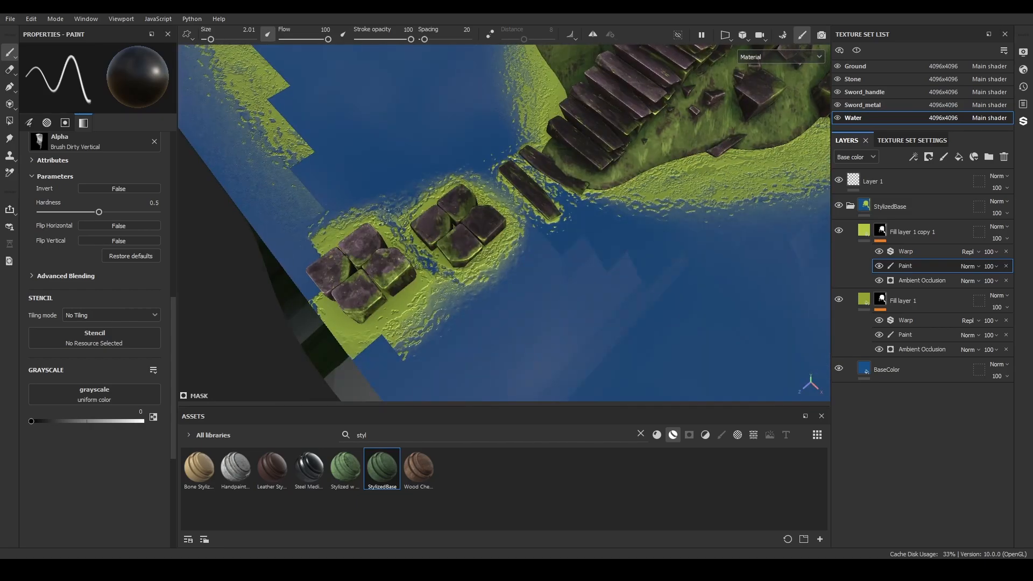
pyautogui.scroll(-5, 436, 286)
pyautogui.scroll(6, 420, 280)
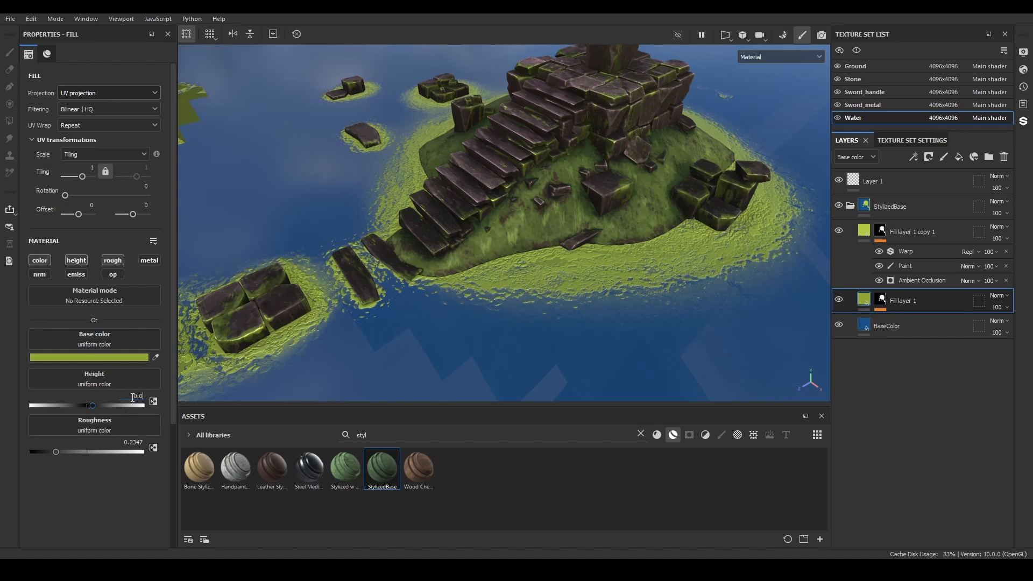
# Change the copied fill layer's base color to mustard yellow C9B941 and set its height to 0.075.
pyautogui.click(925, 232)
pyautogui.click(89, 358)
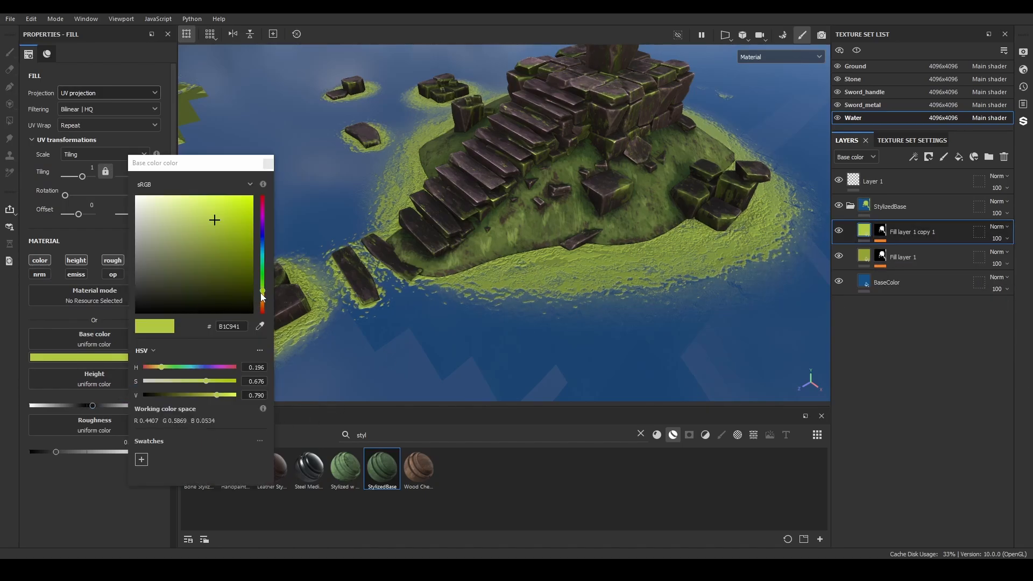
pyautogui.moveTo(260, 292); pyautogui.dragTo(262, 296)
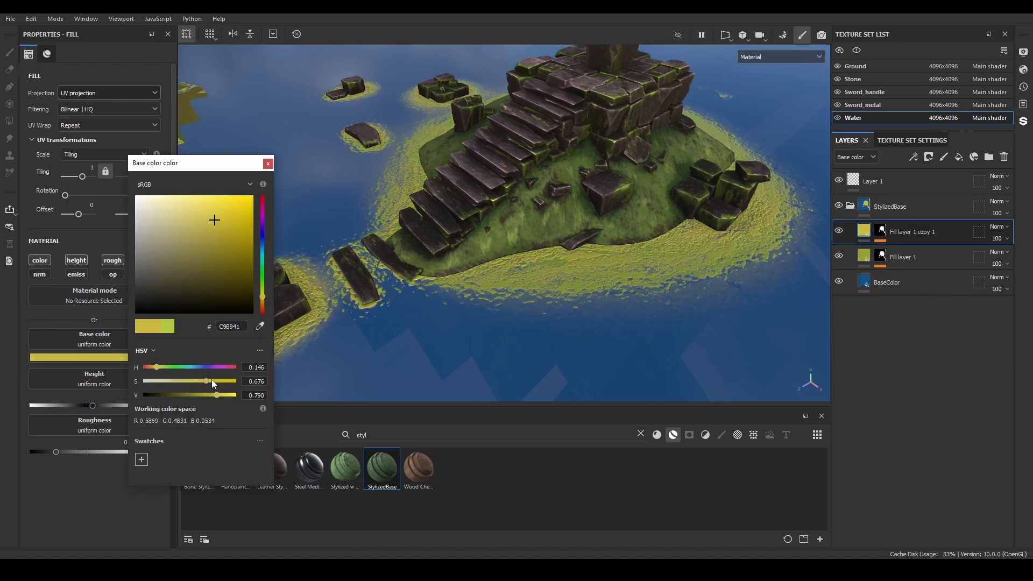
pyautogui.click(269, 163)
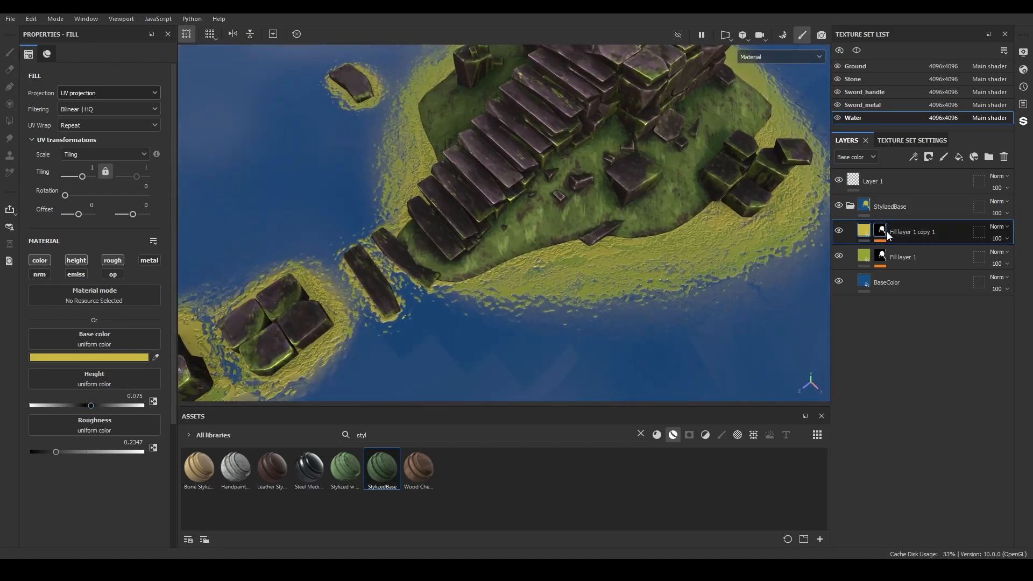
# Paint black strokes around the shoreline on new paint effects atop both shallow-water masks, using the Brush Paint Irregular alpha at size 6.16.
pyautogui.click(189, 289)
pyautogui.scroll(6, 595, 259)
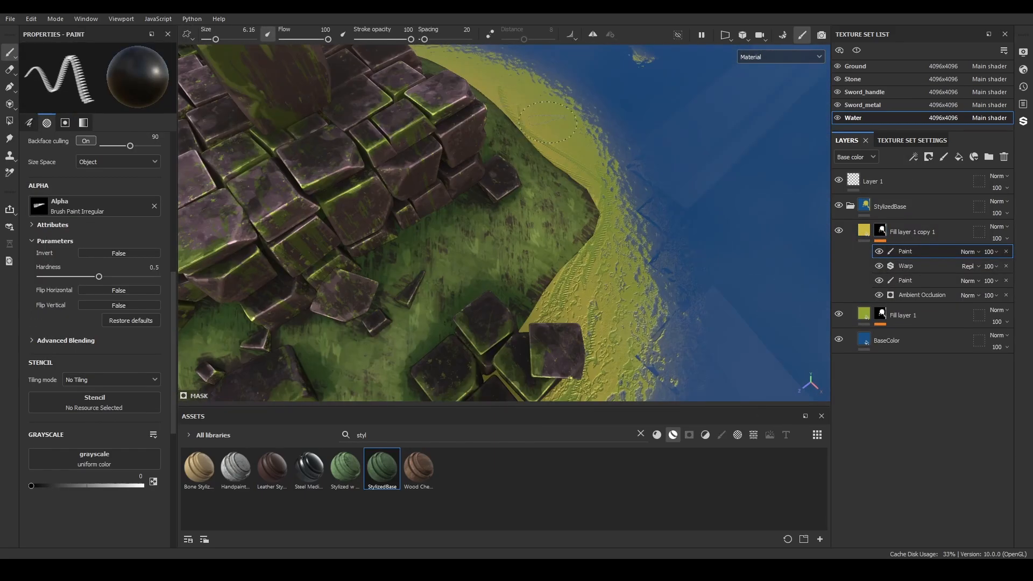
pyautogui.moveTo(548, 122)
pyautogui.keyDown('alt'); pyautogui.mouseDown()
pyautogui.moveTo(441, 317)
pyautogui.moveTo(535, 154)
pyautogui.moveTo(587, 226)
pyautogui.mouseUp(); pyautogui.keyUp('alt')
pyautogui.click(881, 315)
pyautogui.click(906, 335)
pyautogui.keyDown('alt'); pyautogui.moveTo(581, 318); pyautogui.dragTo(401, 280); pyautogui.keyUp('alt')
pyautogui.keyDown('alt'); pyautogui.moveTo(484, 177); pyautogui.dragTo(409, 334, button='middle'); pyautogui.keyUp('alt')
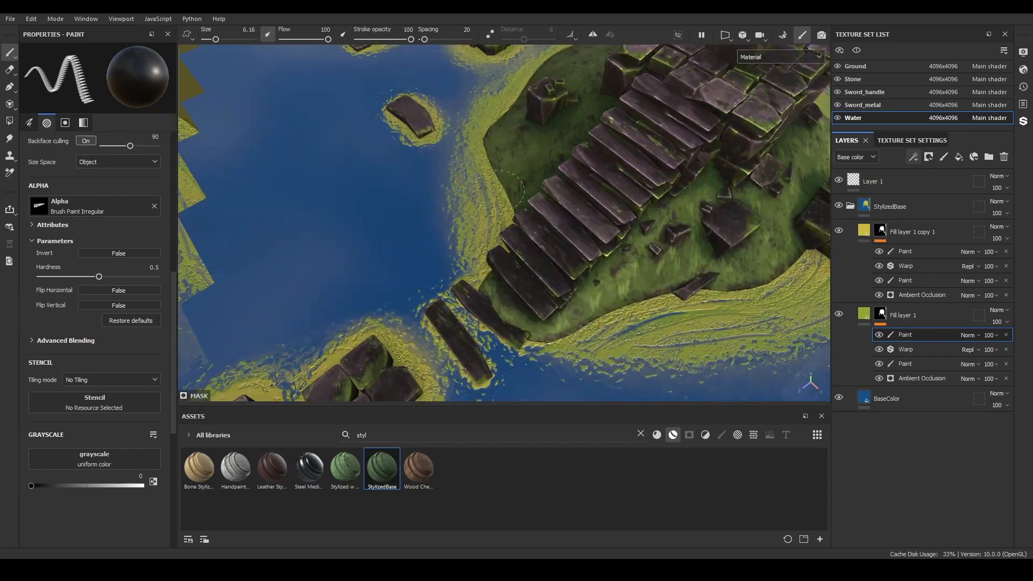
pyautogui.keyDown('alt'); pyautogui.moveTo(646, 259); pyautogui.dragTo(616, 212); pyautogui.keyUp('alt')
pyautogui.keyDown('alt'); pyautogui.moveTo(615, 212); pyautogui.dragTo(638, 255, button='middle'); pyautogui.keyUp('alt')
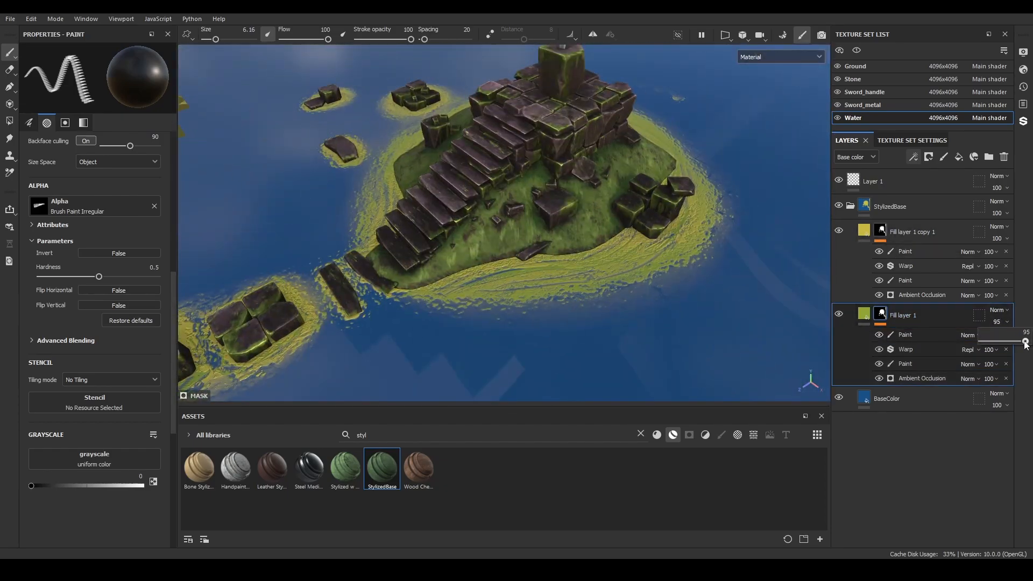
# Add a fill effect to a second yellow copy's mask, using BnW Spots 3 with balance 0.67, contrast 0.29 and tiling 5.35.
pyautogui.click(913, 157)
pyautogui.click(942, 197)
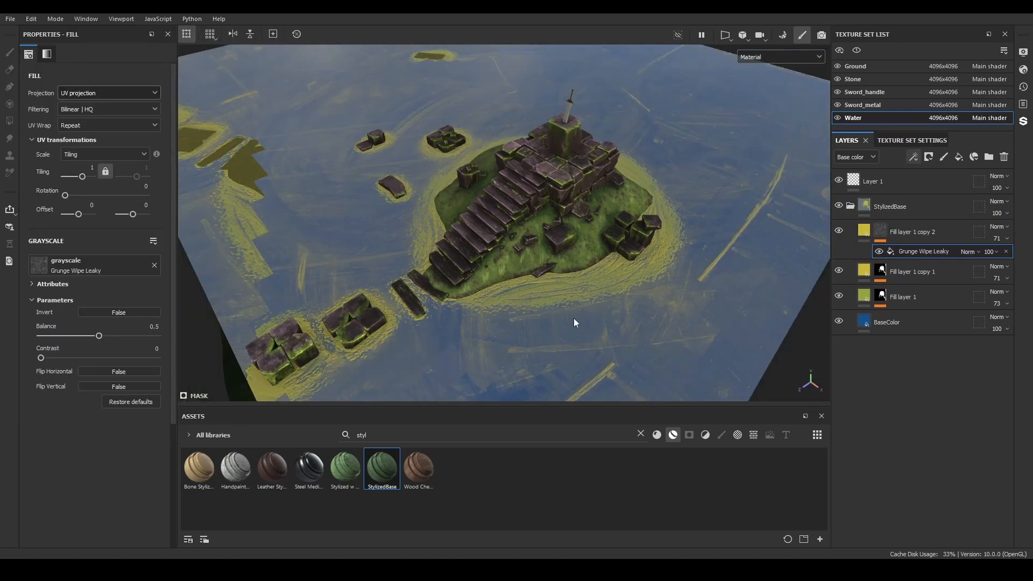
pyautogui.moveTo(41, 372); pyautogui.dragTo(111, 372)
pyautogui.moveTo(100, 350)
pyautogui.mouseDown()
pyautogui.moveTo(85, 351)
pyautogui.moveTo(118, 350)
pyautogui.mouseUp()
pyautogui.click(97, 268)
pyautogui.click(169, 320)
pyautogui.moveTo(41, 371); pyautogui.dragTo(71, 372)
pyautogui.moveTo(83, 176); pyautogui.dragTo(87, 177)
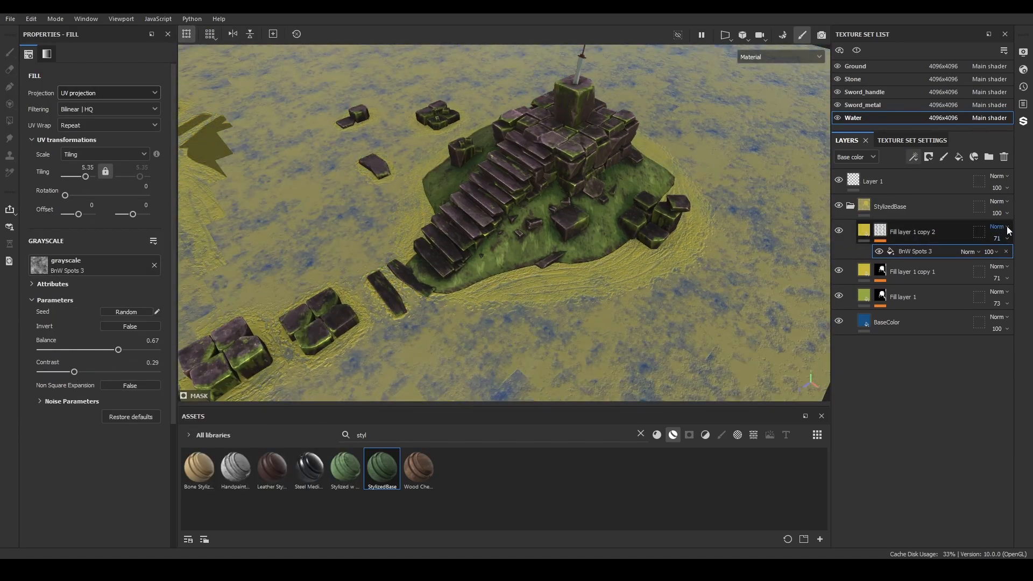
# Set the second yellow copy's opacity to 20 and switch its mask to Gaussian Spots 1 with balance 0.4, contrast 0.99 and scale 5.
pyautogui.click(1007, 238)
pyautogui.moveTo(1008, 257); pyautogui.dragTo(977, 257)
pyautogui.click(864, 230)
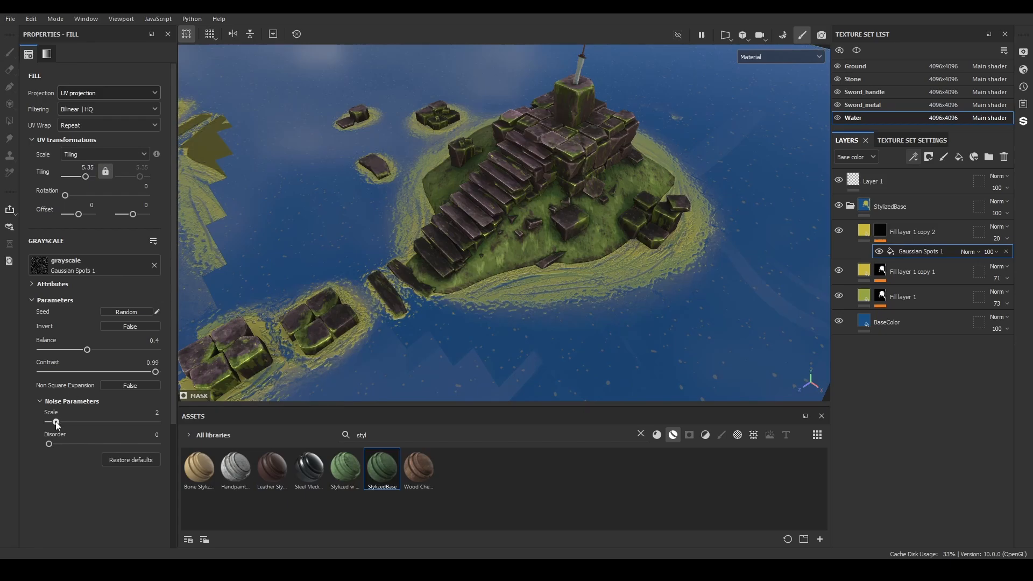
pyautogui.keyDown('alt'); pyautogui.moveTo(538, 349); pyautogui.dragTo(540, 298); pyautogui.keyUp('alt')
pyautogui.scroll(3, 540, 297)
pyautogui.keyDown('alt'); pyautogui.moveTo(540, 298); pyautogui.dragTo(572, 223, button='middle'); pyautogui.keyUp('alt')
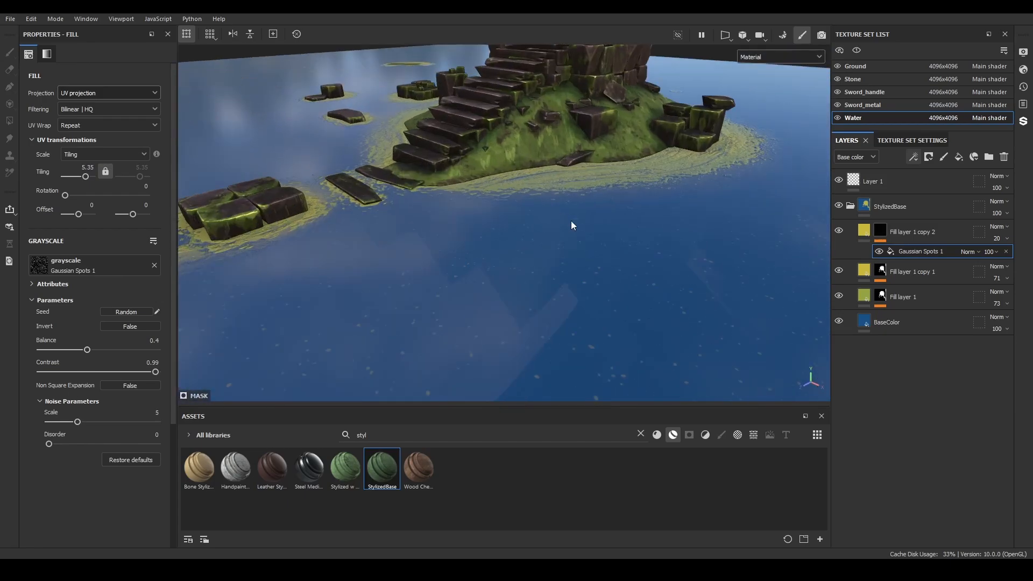
pyautogui.keyDown('alt'); pyautogui.moveTo(572, 223); pyautogui.dragTo(578, 286); pyautogui.keyUp('alt')
# Duplicate the Gaussian Spots 1 mask fill and set the duplicate to scale 2, balance 0.27 and Screen blending.
pyautogui.rightClick(935, 254)
pyautogui.click(930, 300)
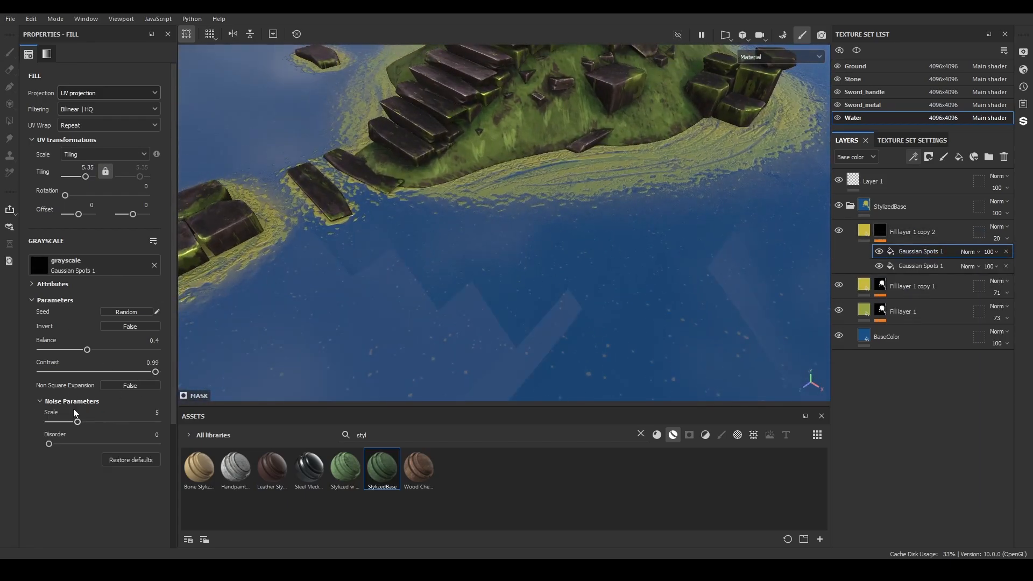
pyautogui.scroll(-3, 538, 323)
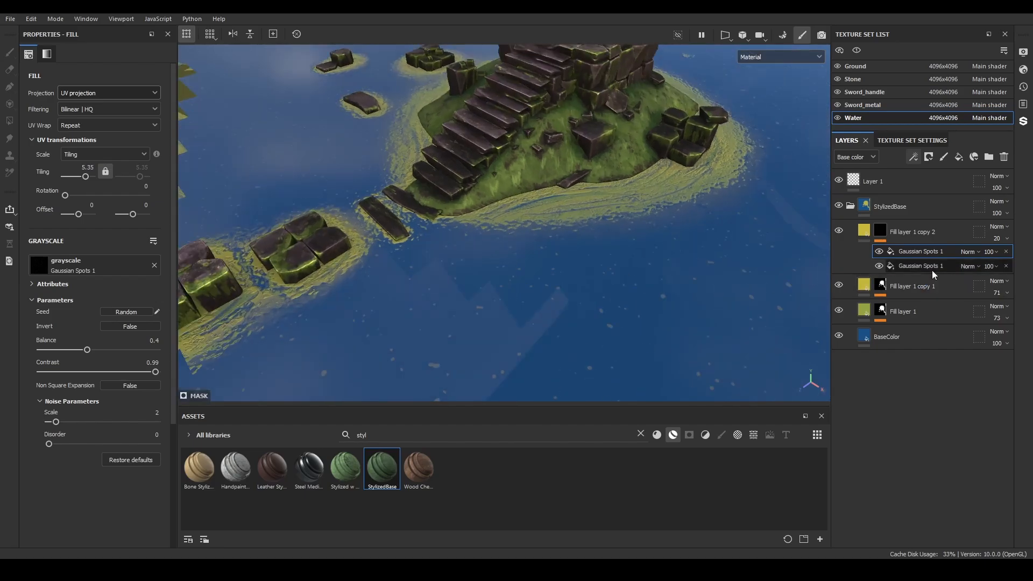
pyautogui.click(971, 252)
pyautogui.click(978, 167)
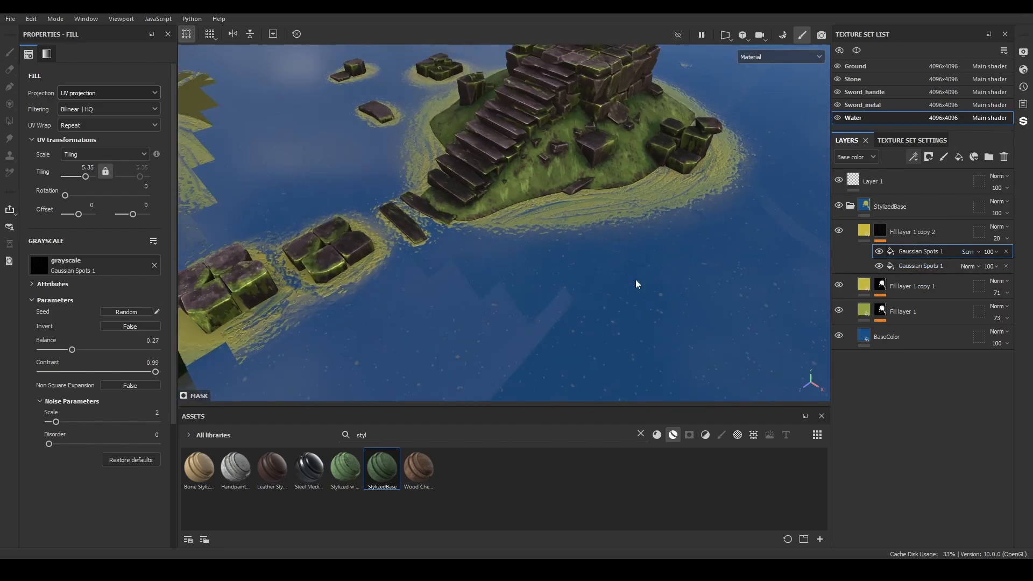
# Duplicate the speckled yellow fill layer and change the duplicate's base color to a saturated green.
pyautogui.click(915, 232)
pyautogui.hotkey('ctrl', 'd')
pyautogui.click(139, 356)
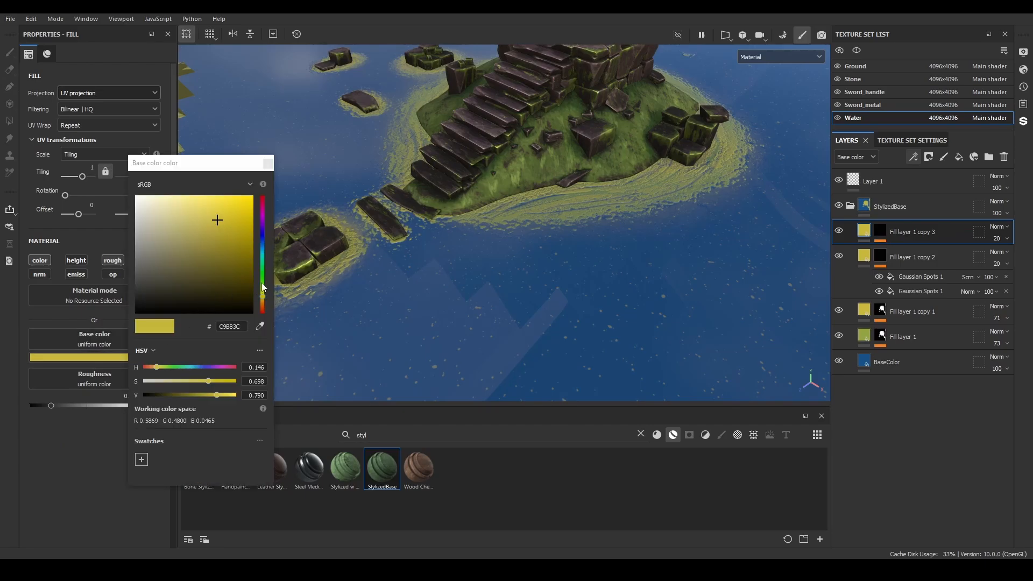
pyautogui.click(233, 232)
# Randomize the seeds of the two Gaussian Spots 1 fills in the green speckle layer's mask.
pyautogui.click(880, 231)
pyautogui.click(915, 253)
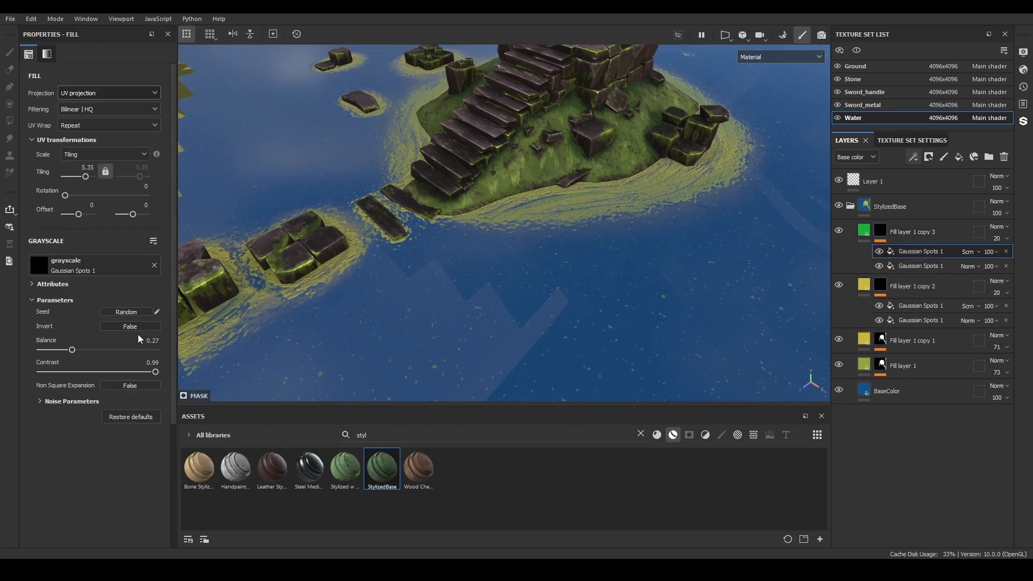
pyautogui.click(888, 262)
pyautogui.click(141, 314)
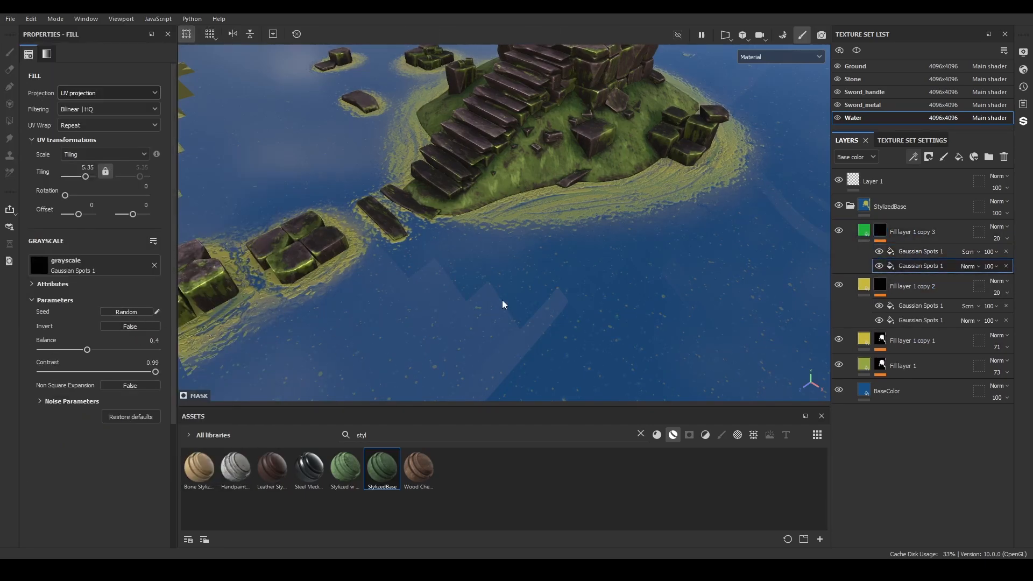
pyautogui.moveTo(505, 304)
pyautogui.keyDown('alt'); pyautogui.mouseDown()
pyautogui.moveTo(592, 244)
pyautogui.moveTo(519, 296)
pyautogui.mouseUp(); pyautogui.keyUp('alt')
pyautogui.moveTo(674, 305)
pyautogui.keyDown('alt'); pyautogui.mouseDown()
pyautogui.moveTo(677, 285)
pyautogui.moveTo(687, 291)
pyautogui.mouseUp(); pyautogui.keyUp('alt')
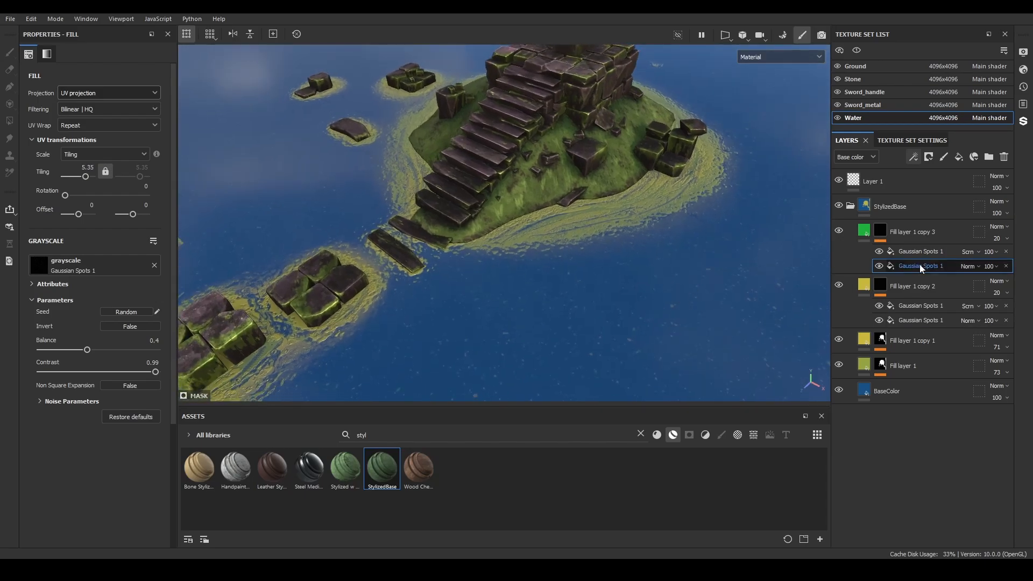
# Duplicate the green speckle layer and delete the Screen-blended Gaussian Spots 1 fill from the duplicate's mask.
pyautogui.click(912, 230)
pyautogui.hotkey('ctrl', 'd')
pyautogui.click(1006, 251)
pyautogui.click(934, 252)
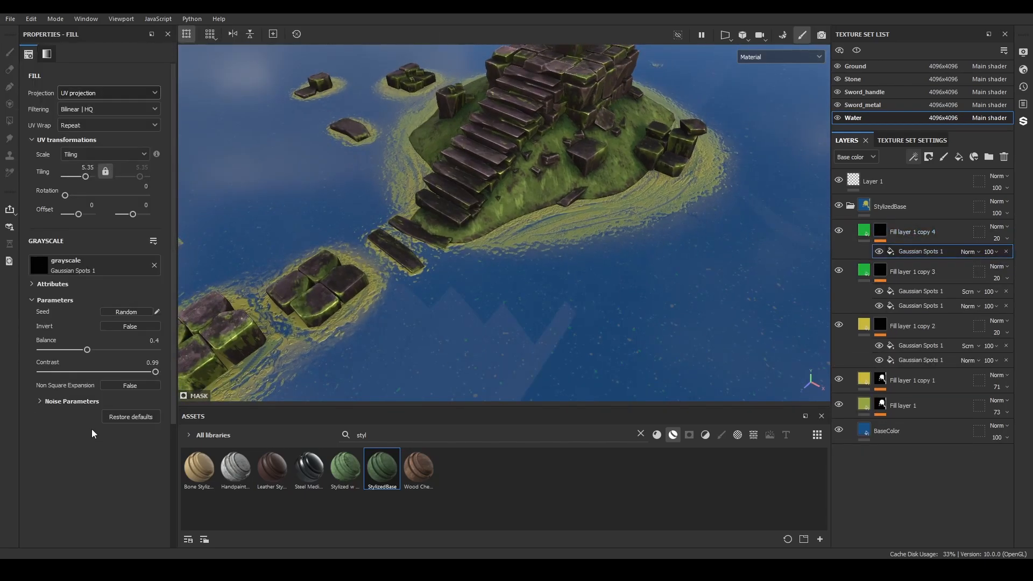
# Replace the new green layer's mask texture with Grunge Stains Spots at balance 0.64 and contrast 1, and set the layer opacity to 100.
pyautogui.click(39, 265)
pyautogui.click(84, 389)
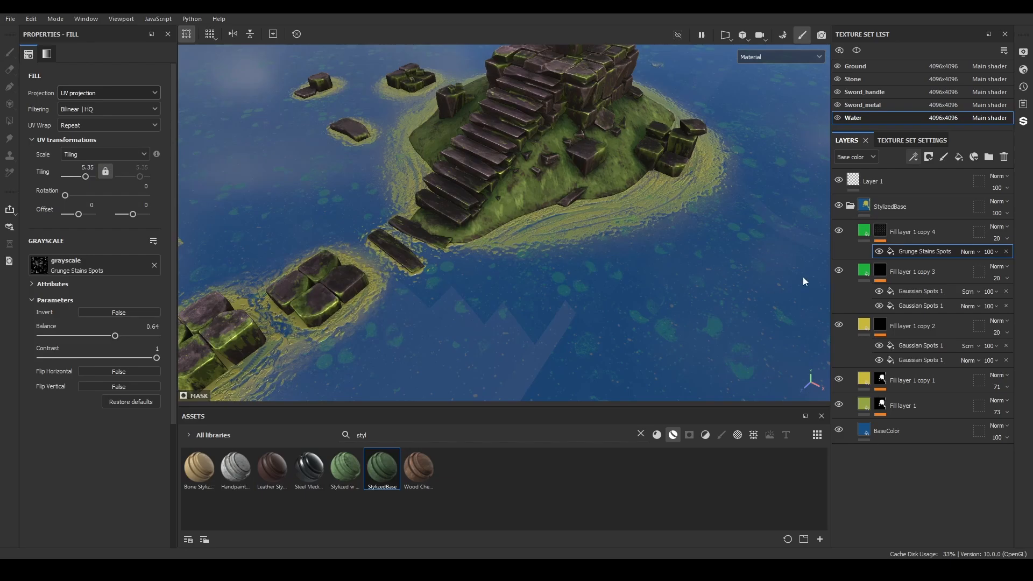
pyautogui.click(1000, 239)
pyautogui.moveTo(991, 258); pyautogui.dragTo(1032, 258)
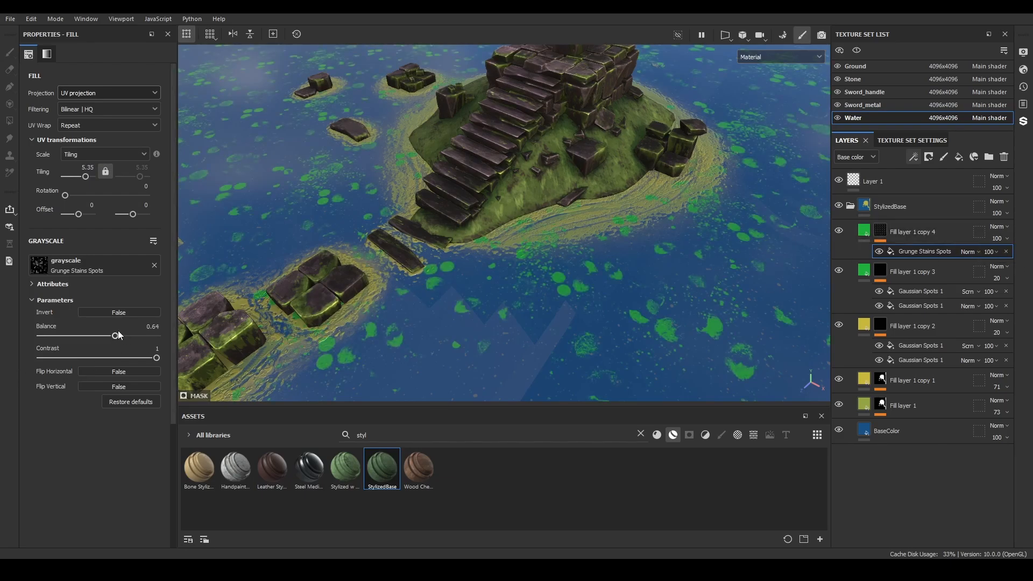
# Set the Grunge Stains Spots mask fill to a tiling of 6 and a balance of 0.38.
pyautogui.write('6')
pyautogui.press('Return')
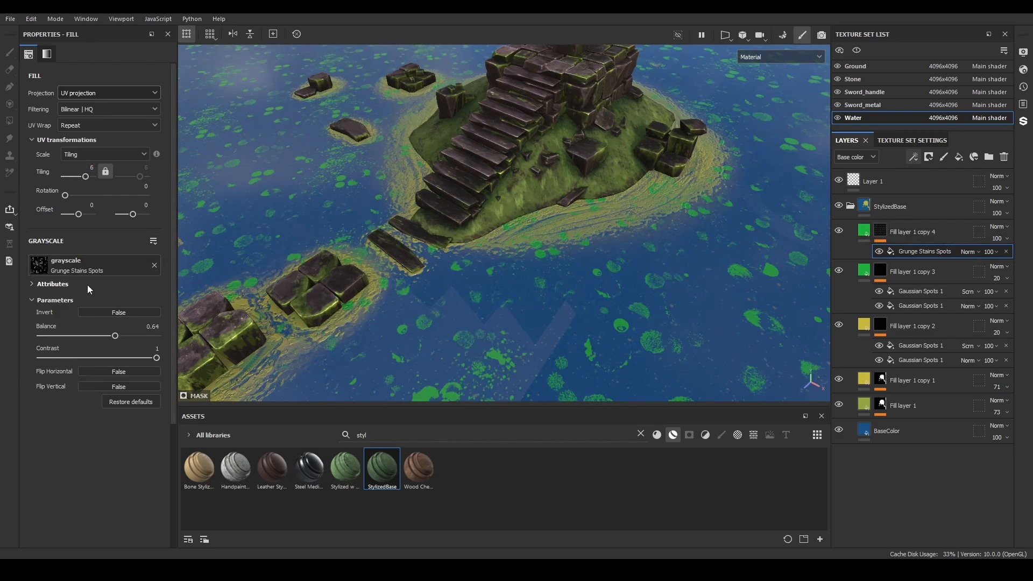
pyautogui.moveTo(114, 337); pyautogui.dragTo(84, 346)
pyautogui.moveTo(156, 358); pyautogui.dragTo(89, 358)
pyautogui.hotkey('ctrl', 'z')
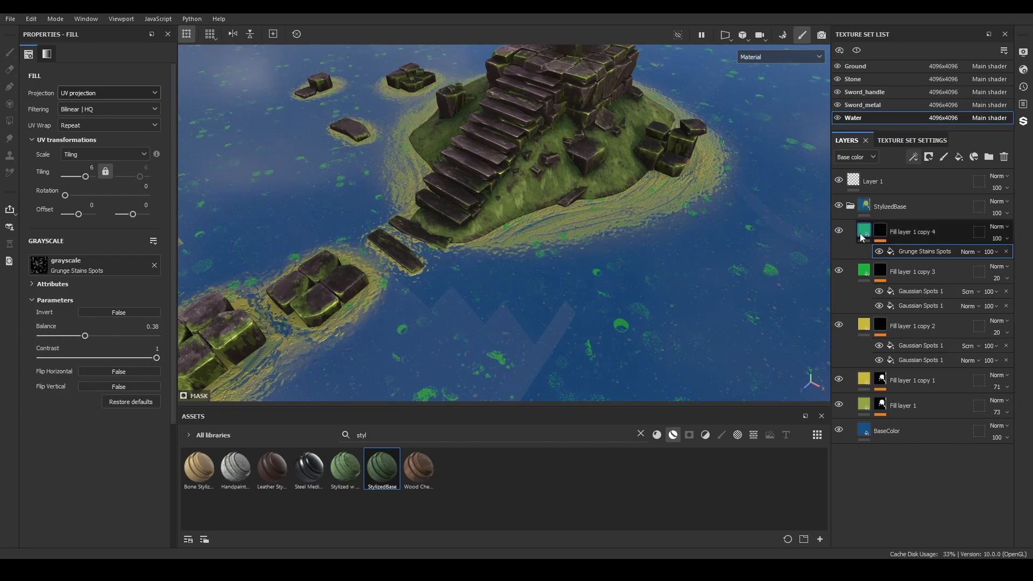
# Change the base color of the topmost green fill layer to a yellower leaf green.
pyautogui.click(864, 231)
pyautogui.click(78, 357)
pyautogui.moveTo(234, 249); pyautogui.dragTo(221, 241)
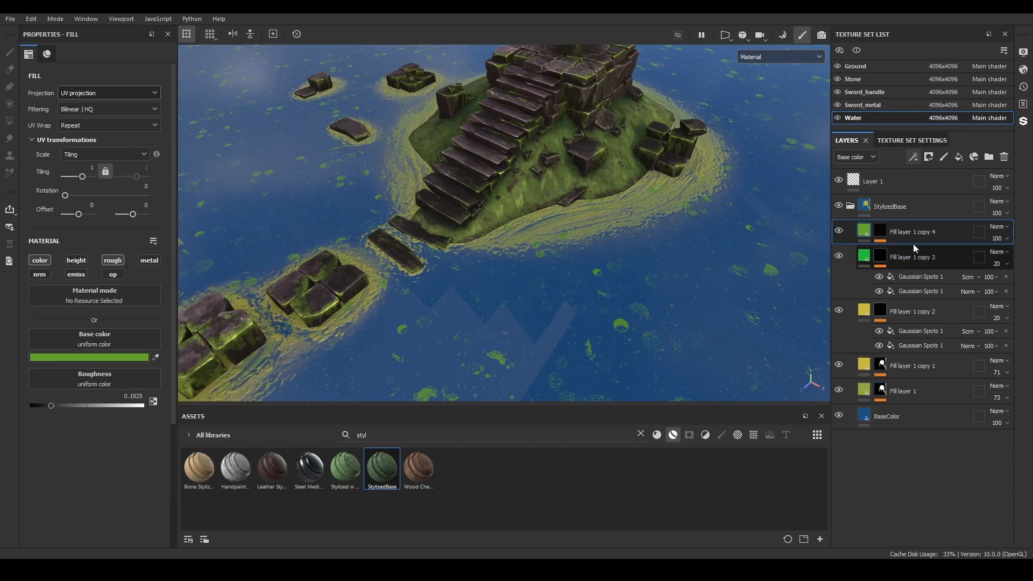
# Add a paint effect above Grunge Stains Spots in the leaf-green layer's mask.
pyautogui.click(880, 231)
pyautogui.click(917, 252)
pyautogui.click(914, 157)
pyautogui.click(941, 185)
pyautogui.scroll(-2, 563, 291)
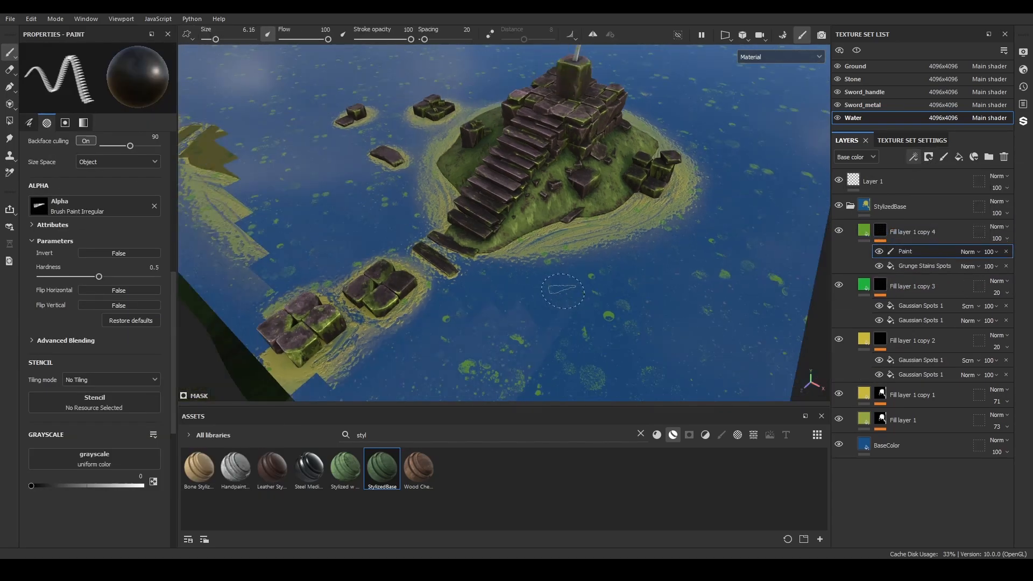
# Replace the brush's alpha with Kyle Brush Presets alpha 32 for painting in black on the mask.
pyautogui.click(155, 206)
pyautogui.click(123, 207)
pyautogui.scroll(-10, 221, 277)
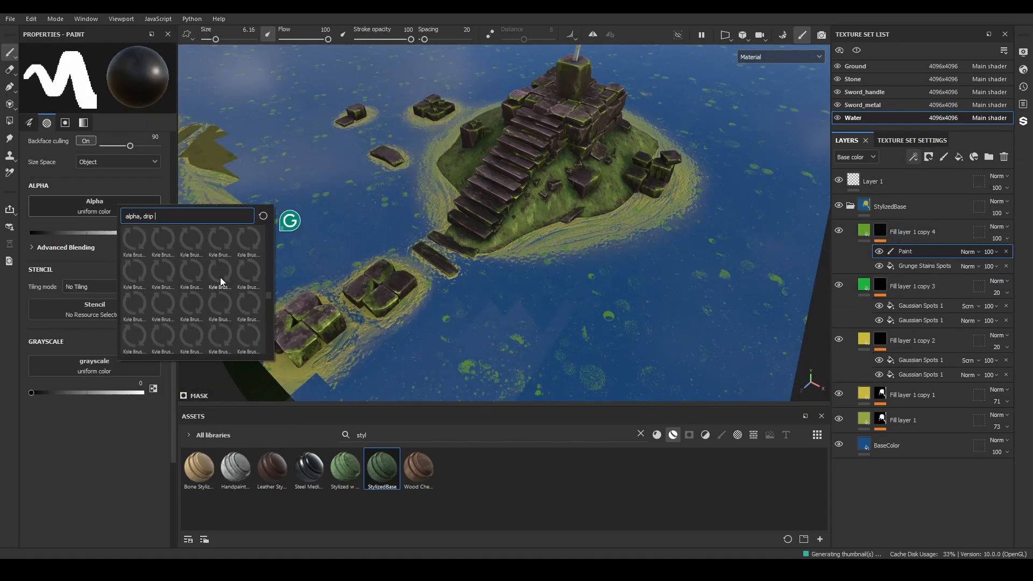
pyautogui.click(221, 275)
pyautogui.keyDown('alt'); pyautogui.moveTo(532, 300); pyautogui.dragTo(546, 254); pyautogui.keyUp('alt')
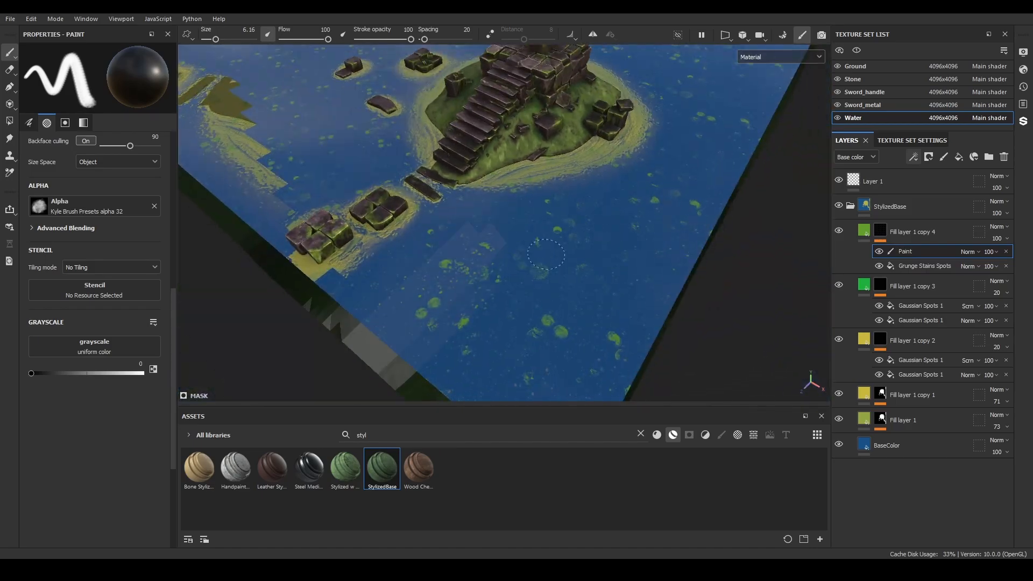
pyautogui.keyDown('alt'); pyautogui.moveTo(537, 380); pyautogui.dragTo(347, 229); pyautogui.keyUp('alt')
pyautogui.moveTo(670, 244)
pyautogui.keyDown('alt'); pyautogui.mouseDown()
pyautogui.moveTo(603, 178)
pyautogui.moveTo(553, 279)
pyautogui.mouseUp(); pyautogui.keyUp('alt')
# Add a second paint effect to the mask and paint round lily pads near the shore using the Brush Paint Circular Irregular alpha.
pyautogui.click(914, 157)
pyautogui.click(936, 187)
pyautogui.moveTo(516, 253)
pyautogui.keyDown('alt'); pyautogui.mouseDown(button='right')
pyautogui.moveTo(576, 307)
pyautogui.moveTo(584, 240)
pyautogui.mouseUp(button='right'); pyautogui.keyUp('alt')
pyautogui.keyDown('alt'); pyautogui.moveTo(584, 239); pyautogui.dragTo(646, 352, button='middle'); pyautogui.keyUp('alt')
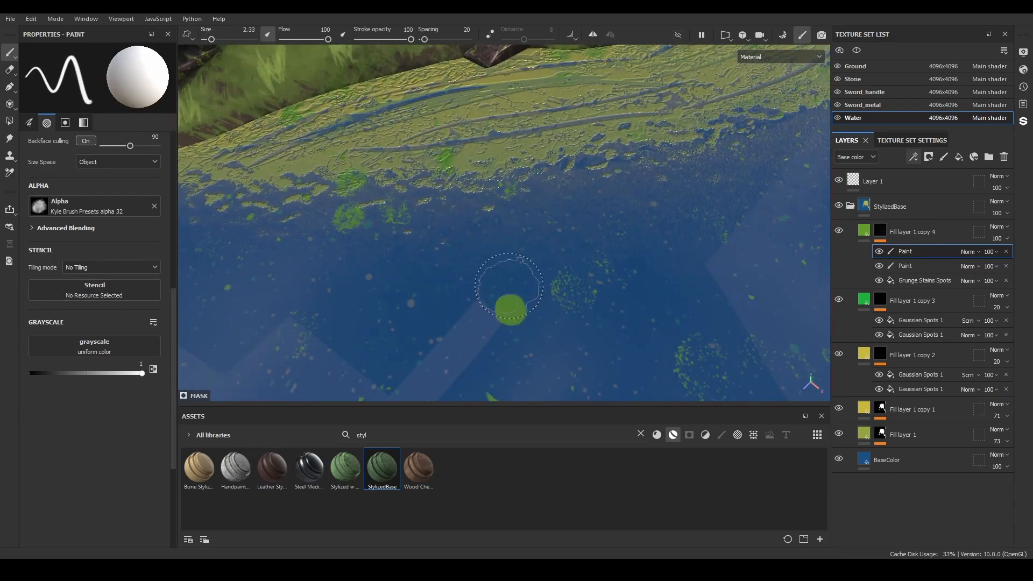
pyautogui.click(94, 207)
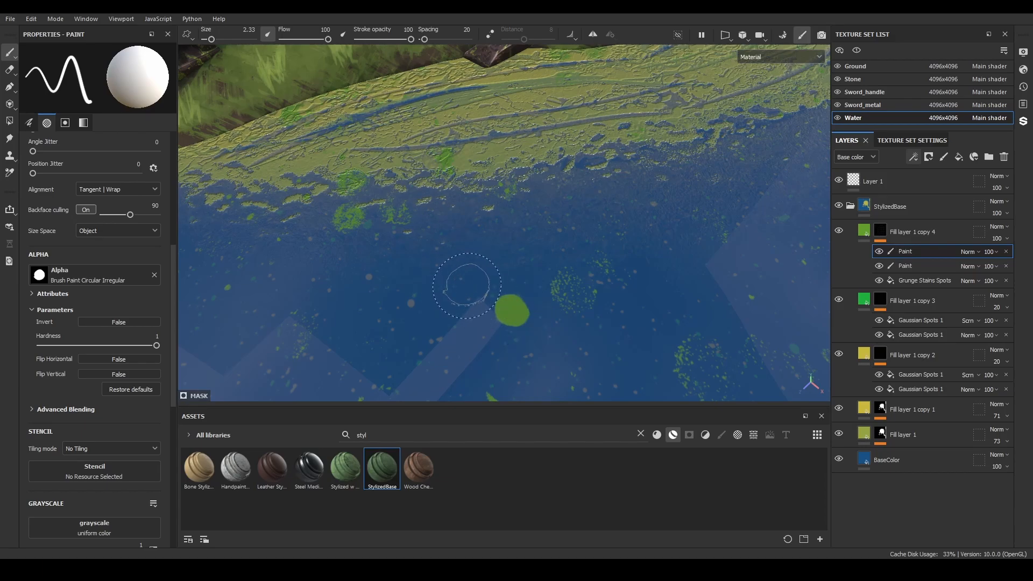
pyautogui.keyDown('alt'); pyautogui.moveTo(467, 286); pyautogui.dragTo(556, 355, button='middle'); pyautogui.keyUp('alt')
pyautogui.click(434, 282)
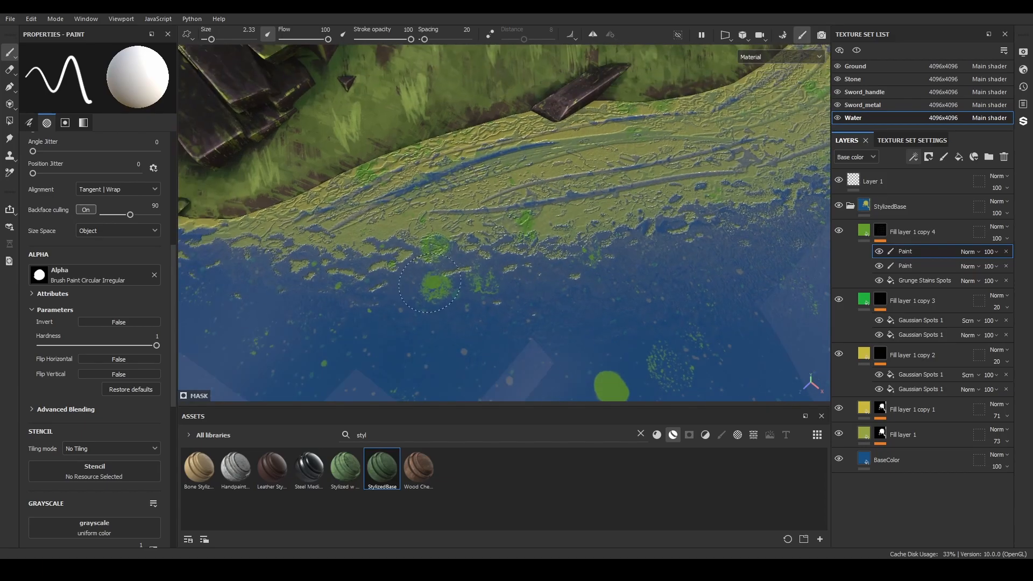
# Enable the lily pad layer's height channel with a value of 0.075 and paint another round pad in the shallows.
pyautogui.click(885, 237)
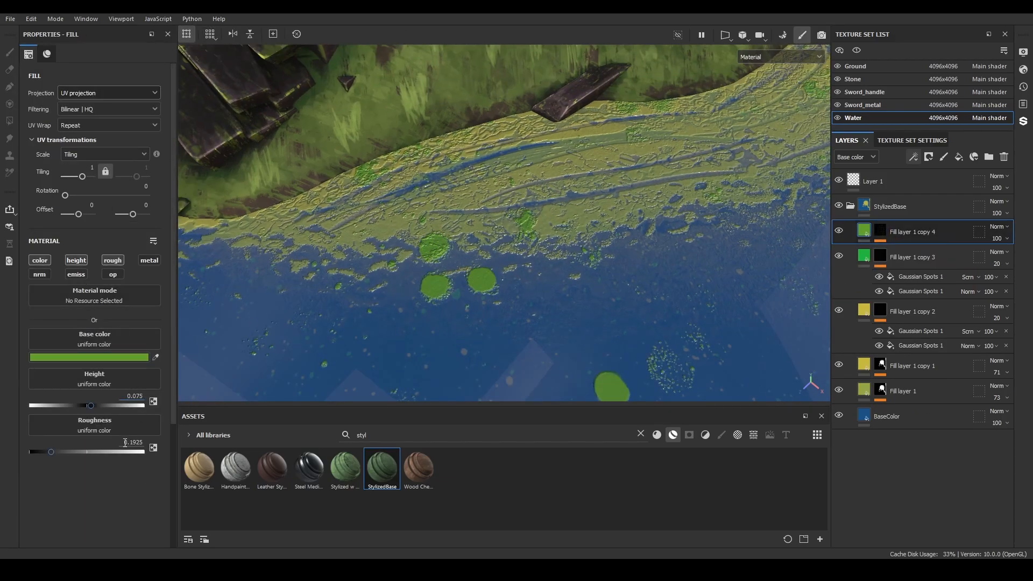
pyautogui.click(880, 231)
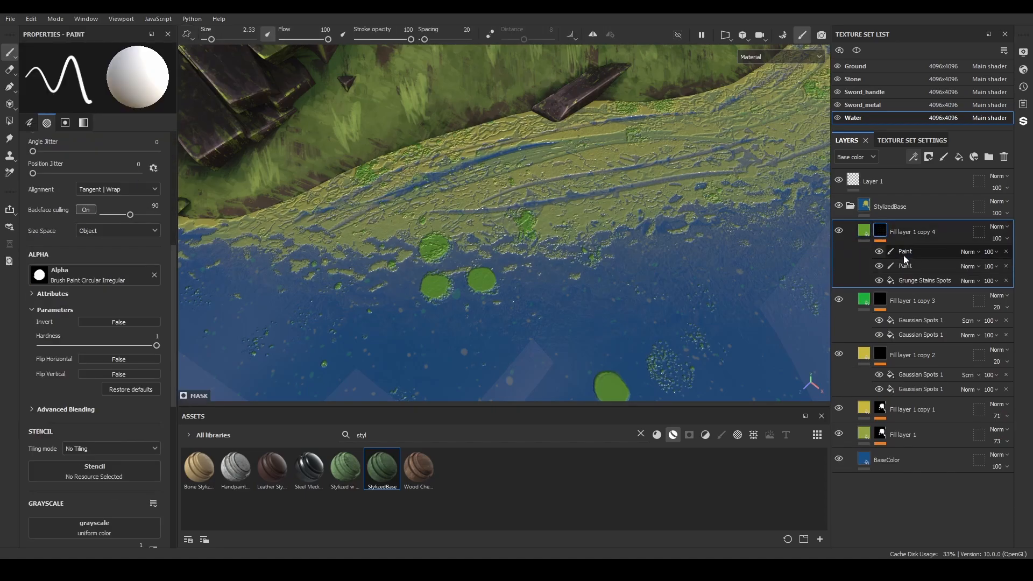
pyautogui.click(905, 253)
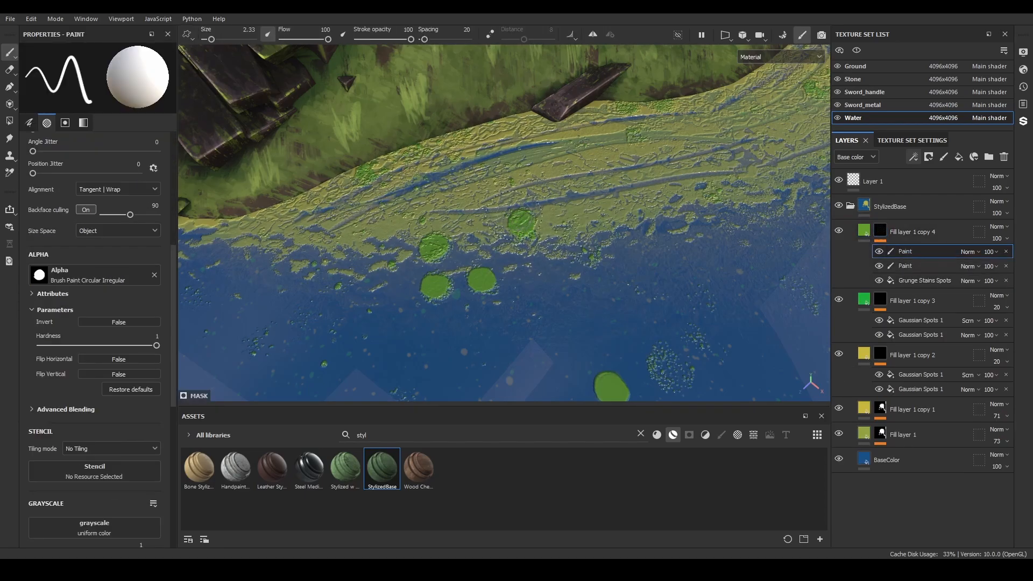
# Set the lily pad layer's height blending mode to Normal and return the layer stack to the Base color channel.
pyautogui.click(853, 181)
pyautogui.click(999, 227)
pyautogui.click(994, 237)
pyautogui.click(857, 157)
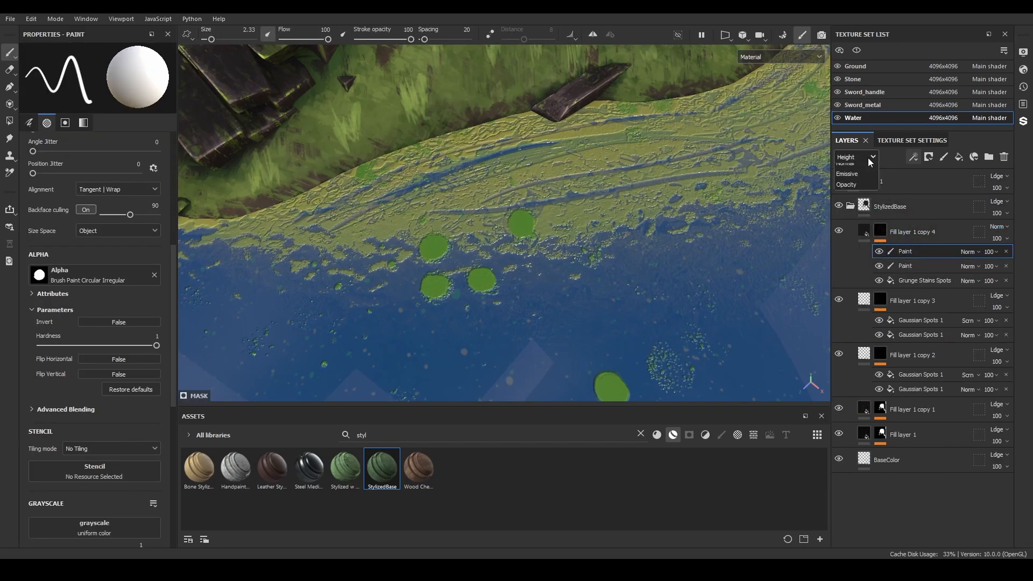
pyautogui.click(851, 171)
# Cut notches out of the edges of the round lily pads by painting black on the mask.
pyautogui.keyDown('alt'); pyautogui.moveTo(435, 264); pyautogui.dragTo(547, 328); pyautogui.keyUp('alt')
pyautogui.keyDown('alt'); pyautogui.moveTo(465, 223); pyautogui.dragTo(344, 162); pyautogui.keyUp('alt')
pyautogui.moveTo(608, 357)
pyautogui.keyDown('alt'); pyautogui.mouseDown()
pyautogui.moveTo(542, 249)
pyautogui.moveTo(454, 288)
pyautogui.moveTo(436, 280)
pyautogui.moveTo(443, 205)
pyautogui.moveTo(412, 244)
pyautogui.moveTo(559, 301)
pyautogui.moveTo(485, 258)
pyautogui.moveTo(512, 251)
pyautogui.mouseUp(); pyautogui.keyUp('alt')
pyautogui.click(529, 181)
pyautogui.press('x')
pyautogui.click(475, 193)
pyautogui.moveTo(530, 181)
pyautogui.keyDown('alt'); pyautogui.mouseDown()
pyautogui.moveTo(562, 118)
pyautogui.moveTo(392, 186)
pyautogui.moveTo(549, 318)
pyautogui.moveTo(479, 162)
pyautogui.moveTo(608, 209)
pyautogui.mouseUp(); pyautogui.keyUp('alt')
pyautogui.press('x')
pyautogui.press('x')
pyautogui.keyDown('alt'); pyautogui.moveTo(607, 209); pyautogui.dragTo(639, 240, button='middle'); pyautogui.keyUp('alt')
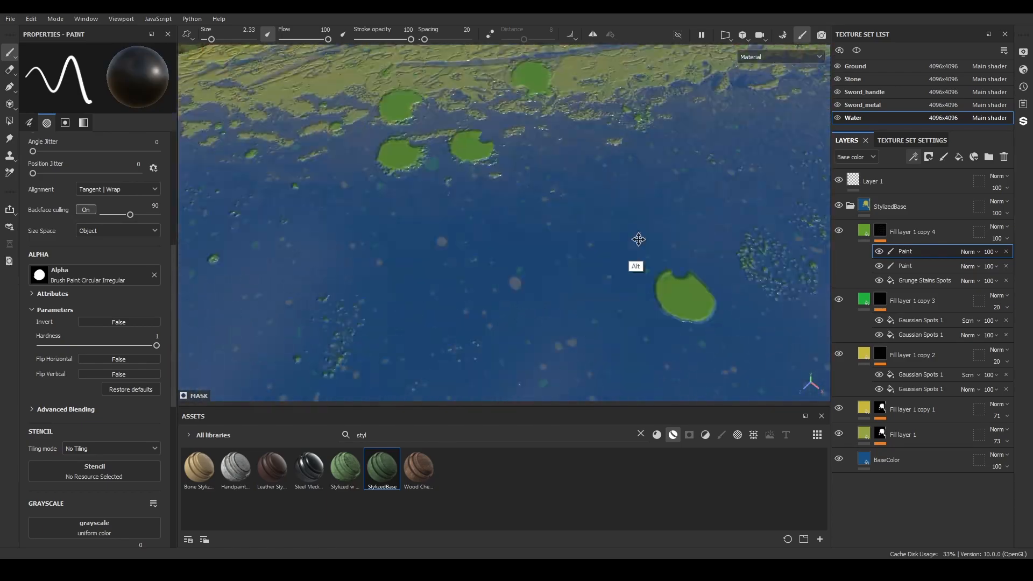
# Add a fill layer above the lily pads and give it a mask with a fill effect.
pyautogui.scroll(-10, 586, 223)
pyautogui.scroll(-5, 588, 263)
pyautogui.scroll(3, 588, 263)
pyautogui.click(959, 157)
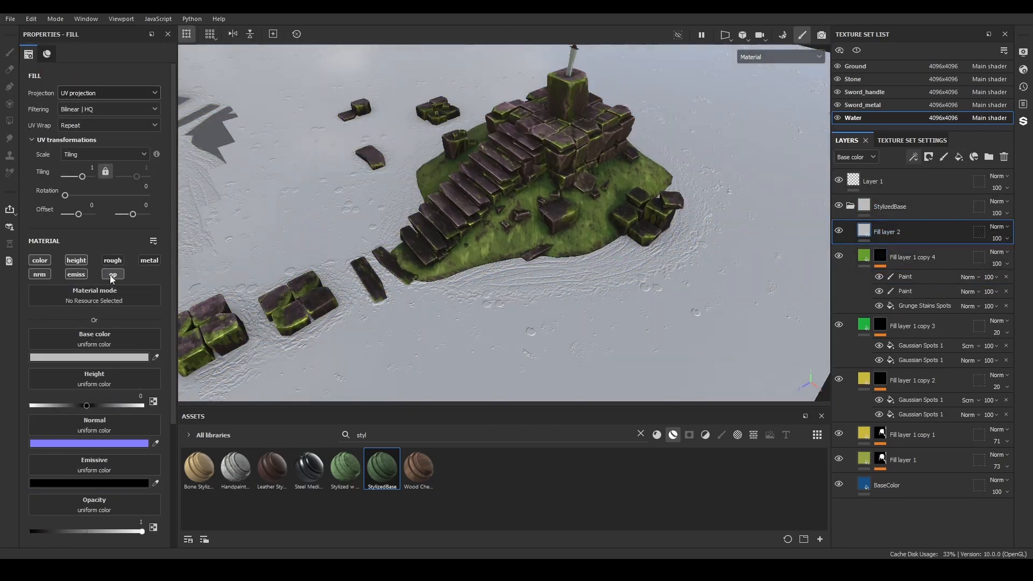
pyautogui.click(929, 156)
pyautogui.click(915, 184)
pyautogui.click(914, 157)
pyautogui.click(931, 197)
# Try 3D Voronoi Fractal as the mask's grayscale texture with increased contrast and scale.
pyautogui.click(102, 268)
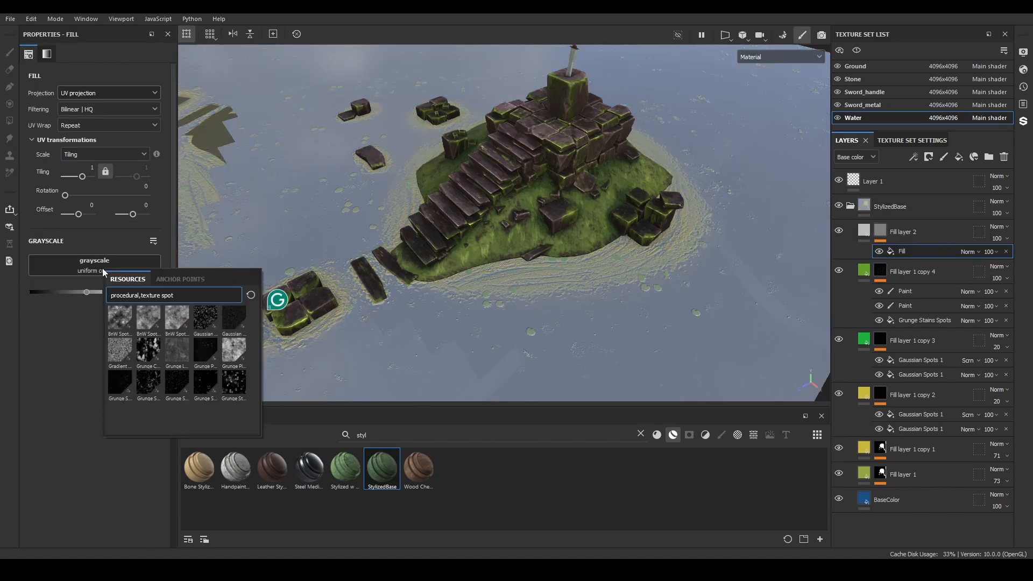
pyautogui.press('BackSpace')
pyautogui.press('BackSpace')
pyautogui.press('BackSpace')
pyautogui.press('BackSpace')
pyautogui.write('voro')
pyautogui.click(120, 322)
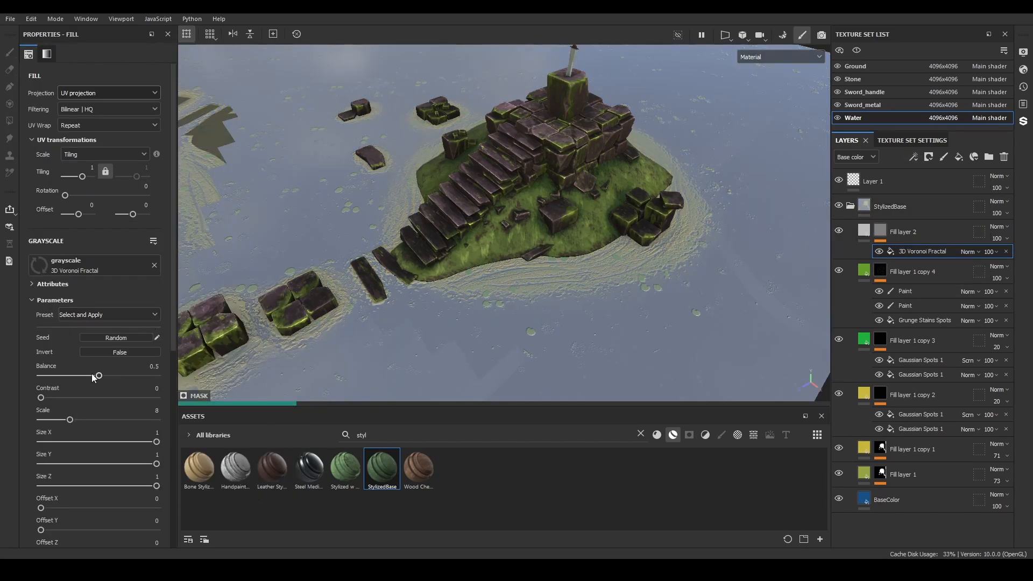
pyautogui.moveTo(109, 375); pyautogui.dragTo(111, 376)
pyautogui.moveTo(41, 398); pyautogui.dragTo(141, 398)
pyautogui.moveTo(70, 420); pyautogui.dragTo(102, 420)
# Use 3D Voronoi as the mask texture with balance 0.51, contrast 0.74, scale 30.51, Offset Z 0.28 and Rounded Curve 0.43.
pyautogui.click(72, 267)
pyautogui.click(78, 322)
pyautogui.moveTo(41, 398); pyautogui.dragTo(126, 398)
pyautogui.moveTo(70, 420); pyautogui.dragTo(151, 419)
pyautogui.moveTo(99, 376); pyautogui.dragTo(100, 377)
pyautogui.scroll(-3, 86, 410)
pyautogui.moveTo(41, 455); pyautogui.dragTo(78, 455)
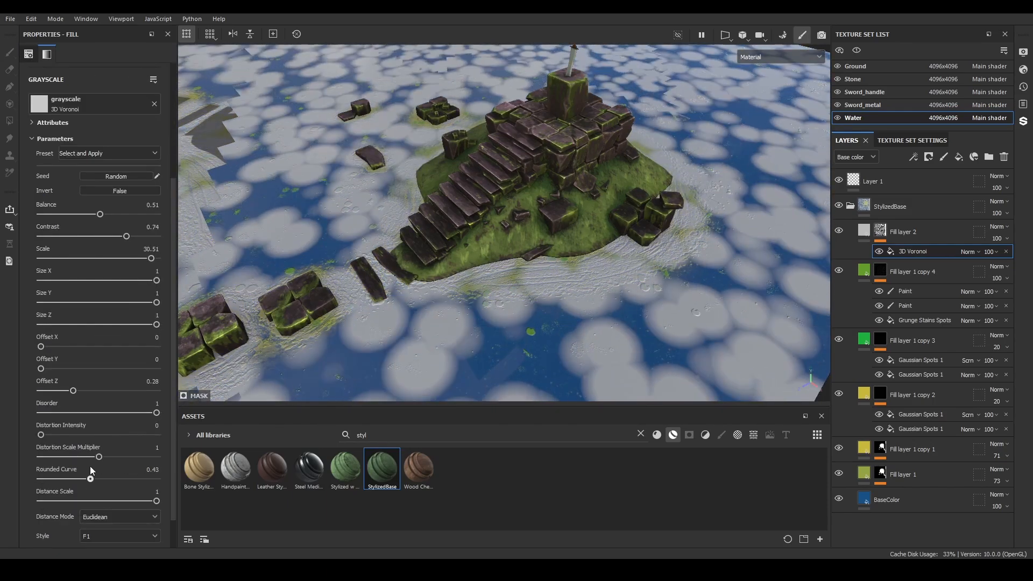
# Add a Blur Slope filter above 3D Voronoi in the mask with an intensity of about 0.65.
pyautogui.click(914, 156)
pyautogui.click(948, 223)
pyautogui.click(137, 143)
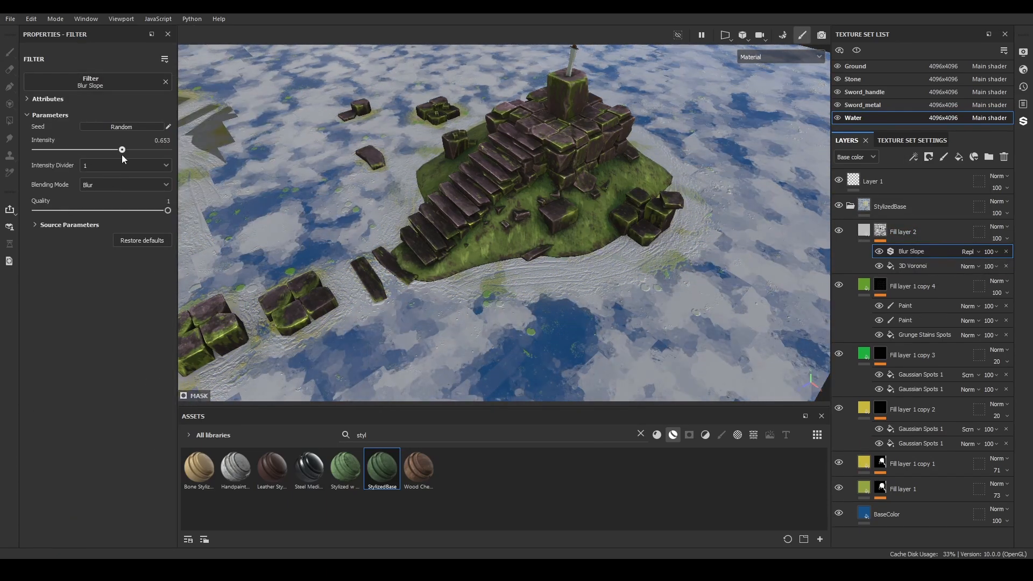
# Set the 3D Voronoi fill's balance to 0.46 and tiling to 5, and blend its layer with Multiply.
pyautogui.click(912, 265)
pyautogui.moveTo(100, 376)
pyautogui.mouseDown()
pyautogui.moveTo(83, 376)
pyautogui.moveTo(94, 376)
pyautogui.mouseUp()
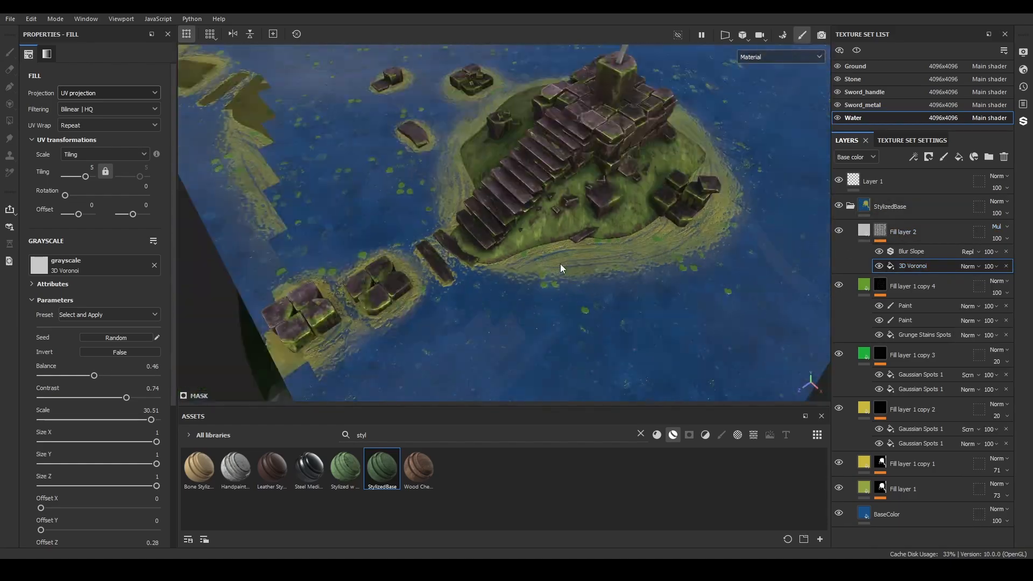
pyautogui.keyDown('alt'); pyautogui.moveTo(560, 264); pyautogui.dragTo(639, 244, button='right'); pyautogui.keyUp('alt')
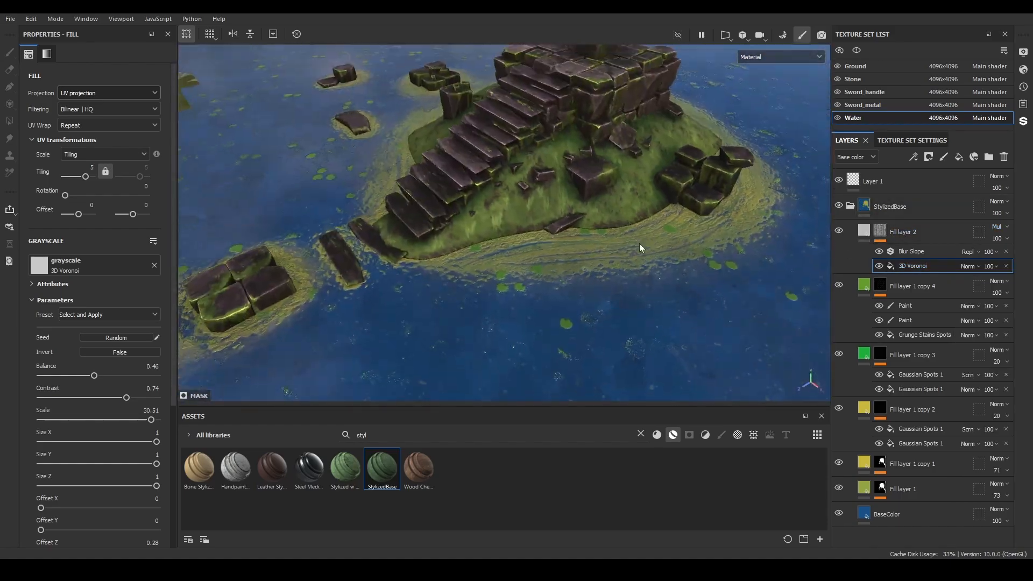
pyautogui.keyDown('alt'); pyautogui.moveTo(640, 244); pyautogui.dragTo(563, 241); pyautogui.keyUp('alt')
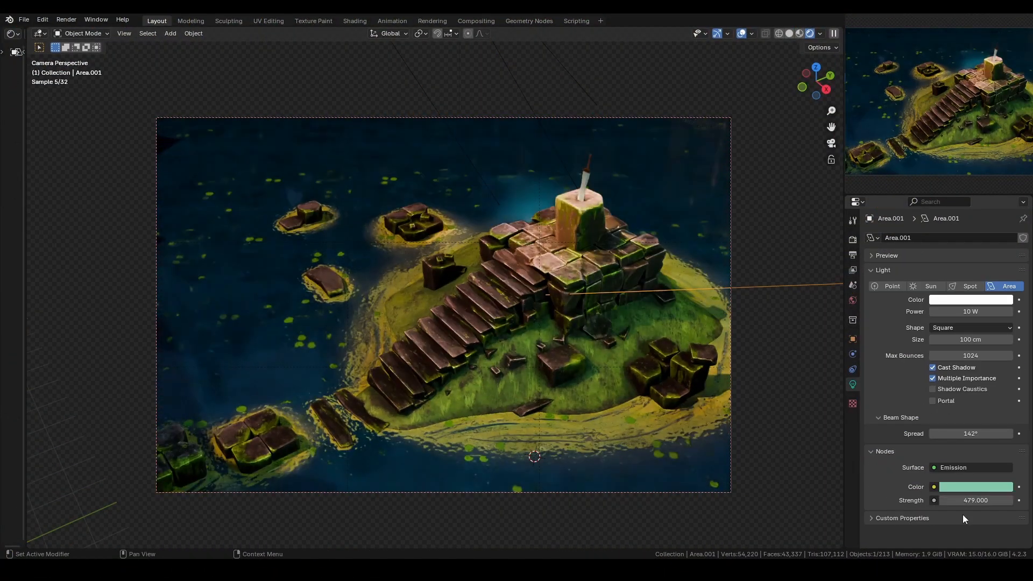
# Switch to Blender, tint the Area.001 light's emission a medium blue, and move the light horizontally.
pyautogui.click(993, 490)
pyautogui.moveTo(943, 346); pyautogui.dragTo(955, 337)
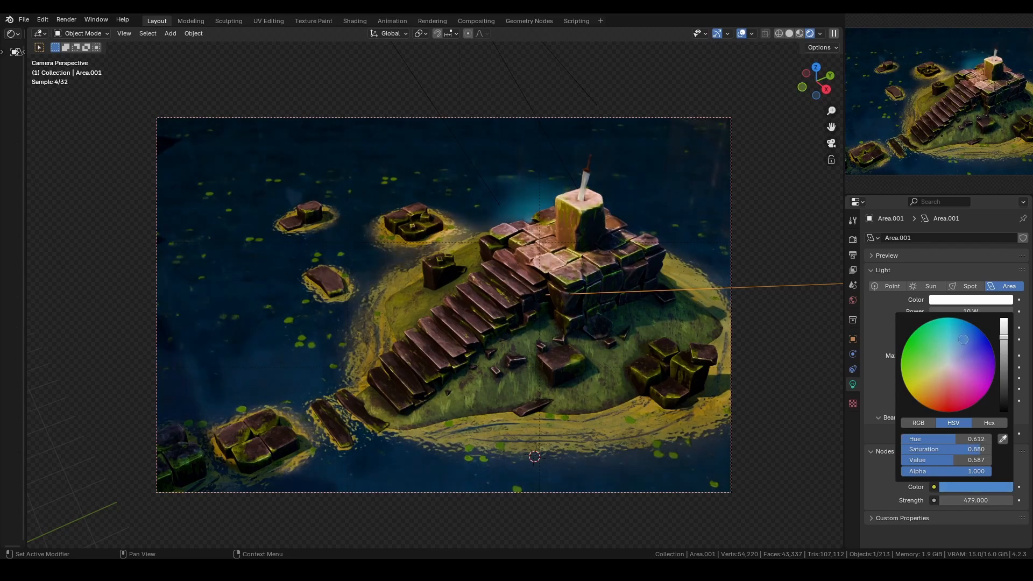
pyautogui.moveTo(700, 388); pyautogui.dragTo(753, 371, button='middle')
pyautogui.scroll(-5, 679, 377)
pyautogui.press('g')
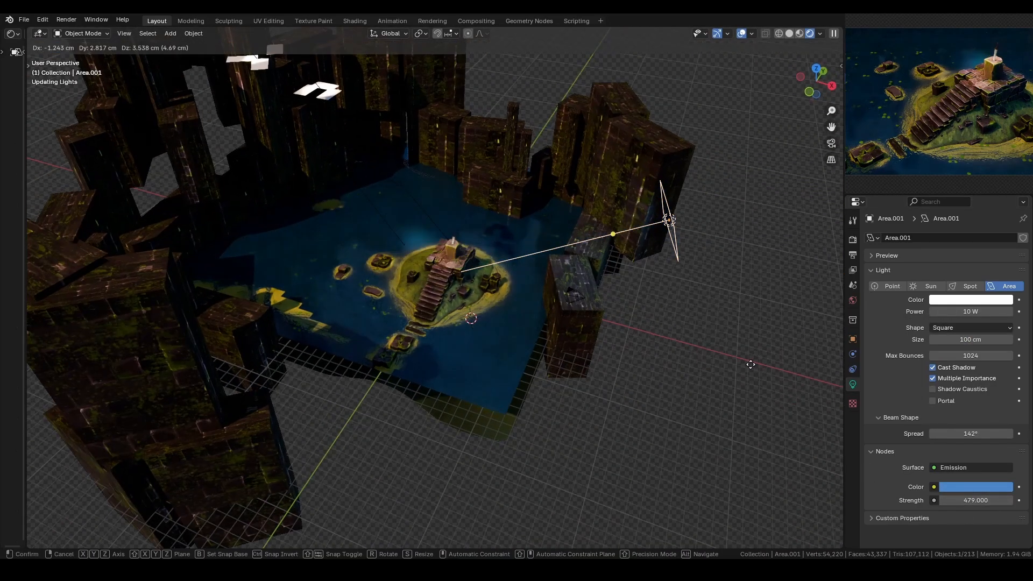
pyautogui.hotkey('shift', 'z')
pyautogui.click(630, 373)
pyautogui.press('KP_0')
# Set the Area.001 light's emission strength to 365.6 and adjust its rotation and position in the camera view.
pyautogui.moveTo(1004, 502); pyautogui.dragTo(958, 502)
pyautogui.press('r')
pyautogui.press('y')
pyautogui.press('y')
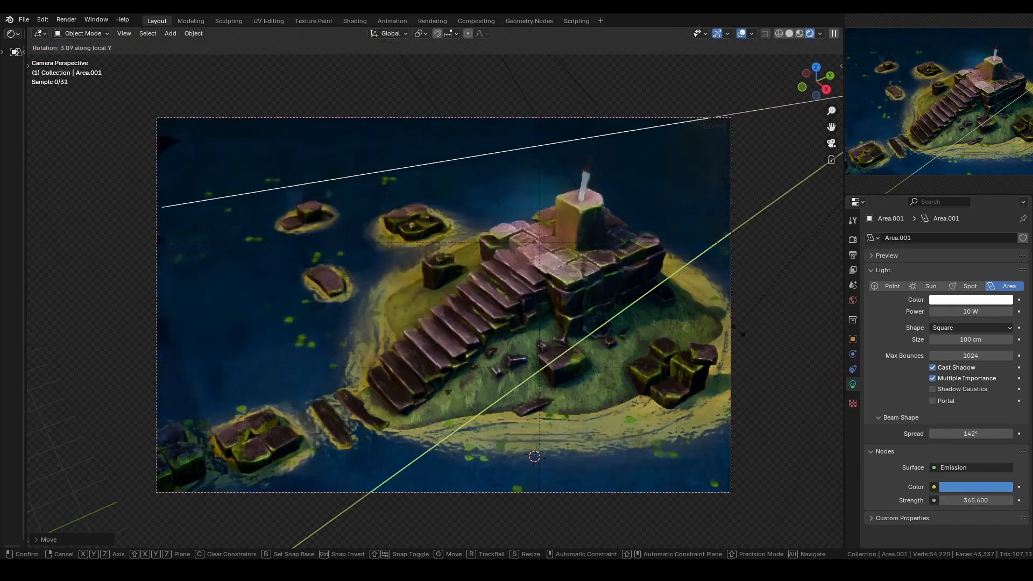
pyautogui.click(57, 33)
pyautogui.press('g')
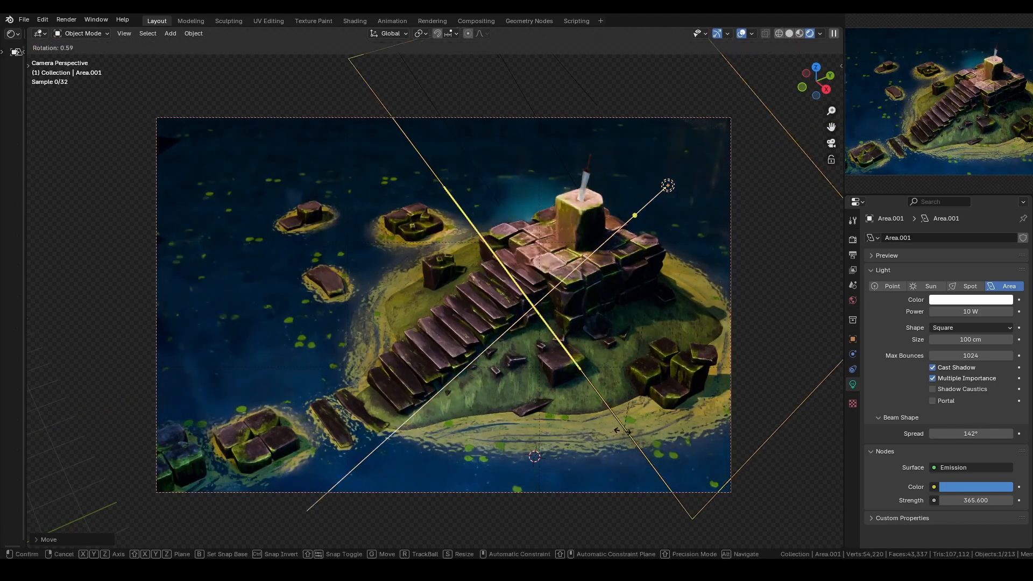
pyautogui.click(615, 458)
# Raise the blue area light along the global Z axis and set its emission strength to 531.1.
pyautogui.press('g')
pyautogui.scroll(-5, 628, 438)
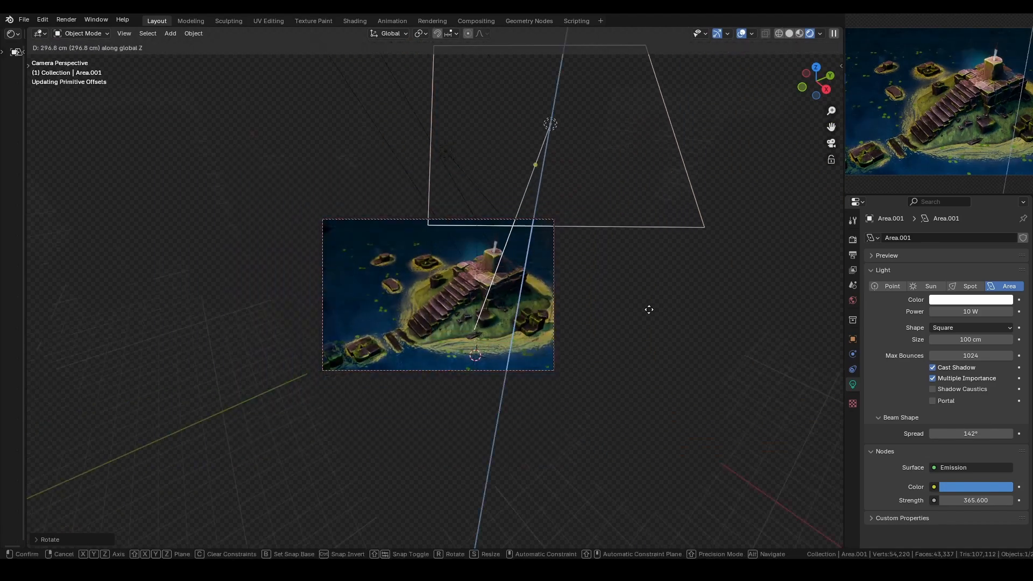
pyautogui.scroll(3, 671, 244)
pyautogui.click(671, 244)
pyautogui.moveTo(976, 501)
pyautogui.mouseDown()
pyautogui.moveTo(1006, 501)
pyautogui.moveTo(969, 500)
pyautogui.mouseUp()
# Duplicate the blue area light and move the copy over the water between the island and the cliffs.
pyautogui.hotkey('shift', 'd')
pyautogui.click(672, 438)
pyautogui.moveTo(672, 438); pyautogui.dragTo(700, 207, button='middle')
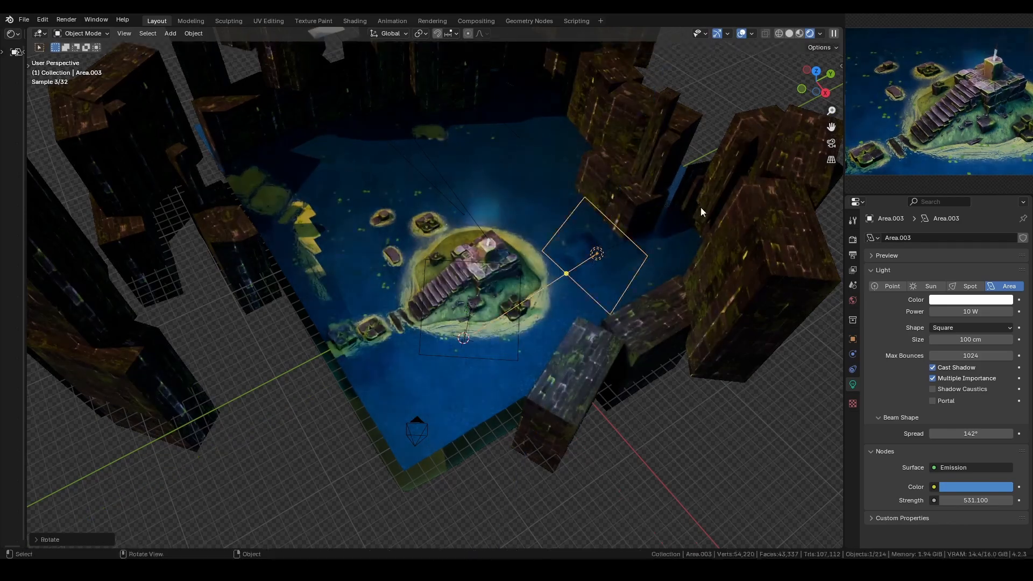
pyautogui.press('g')
pyautogui.click(680, 322)
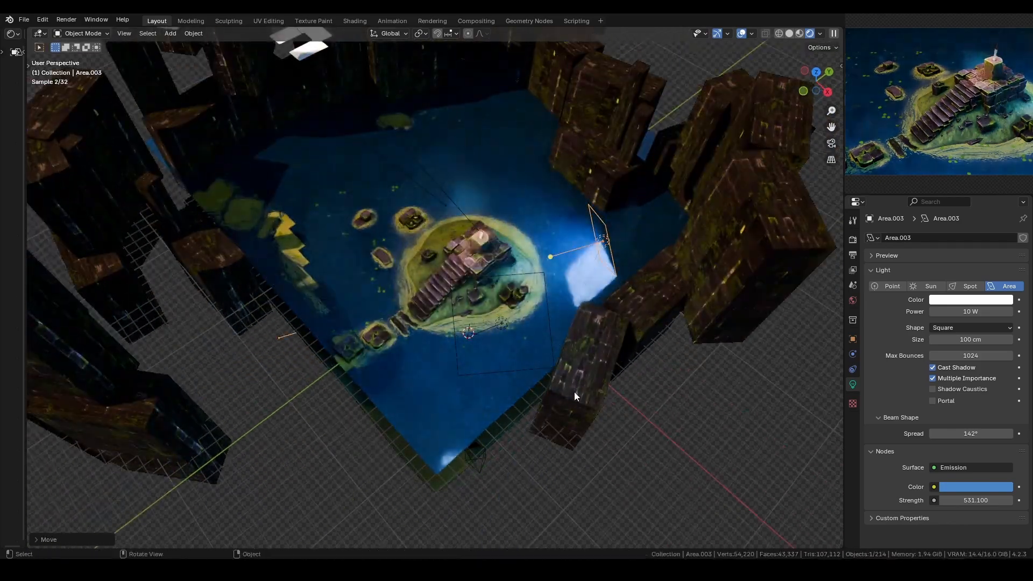
# Rotate the duplicated area light around the X axis towards the island and set its emission strength to 100.
pyautogui.press('r')
pyautogui.press('x')
pyautogui.keyDown('alt'); pyautogui.moveTo(574, 396); pyautogui.dragTo(538, 430, button='middle'); pyautogui.keyUp('alt')
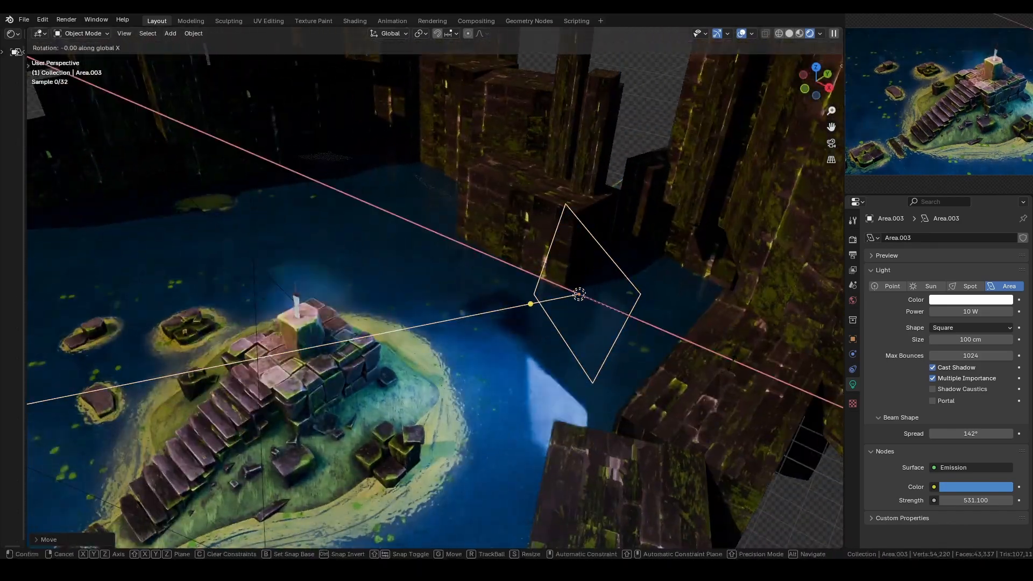
pyautogui.click(733, 302)
pyautogui.press('KP_0')
pyautogui.click(980, 500)
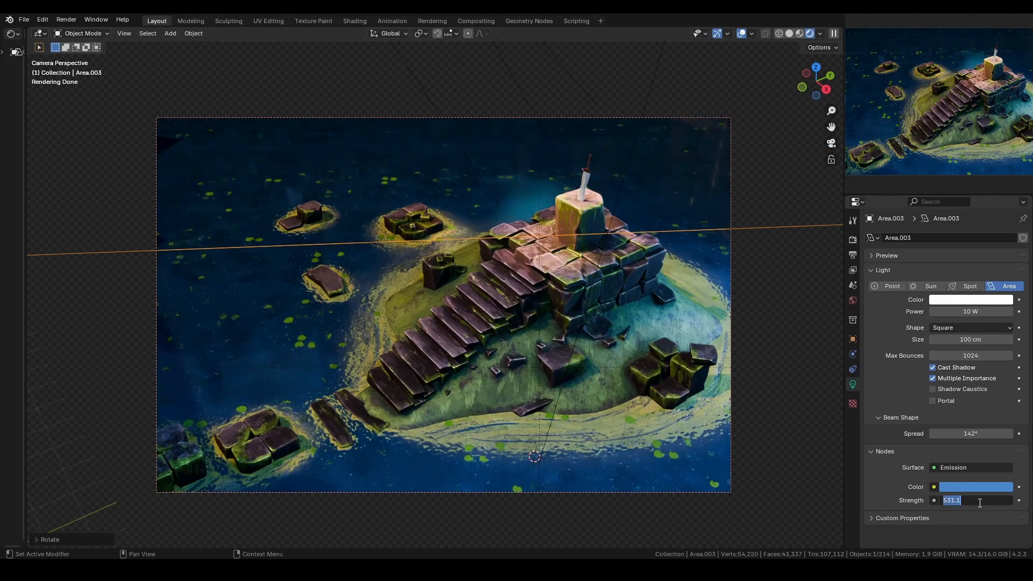
pyautogui.write('100')
pyautogui.press('Return')
# Move the duplicated light near the cliff blocks and rotate it to shine across the island.
pyautogui.moveTo(756, 421); pyautogui.dragTo(700, 484, button='middle')
pyautogui.press('g')
pyautogui.click(618, 541)
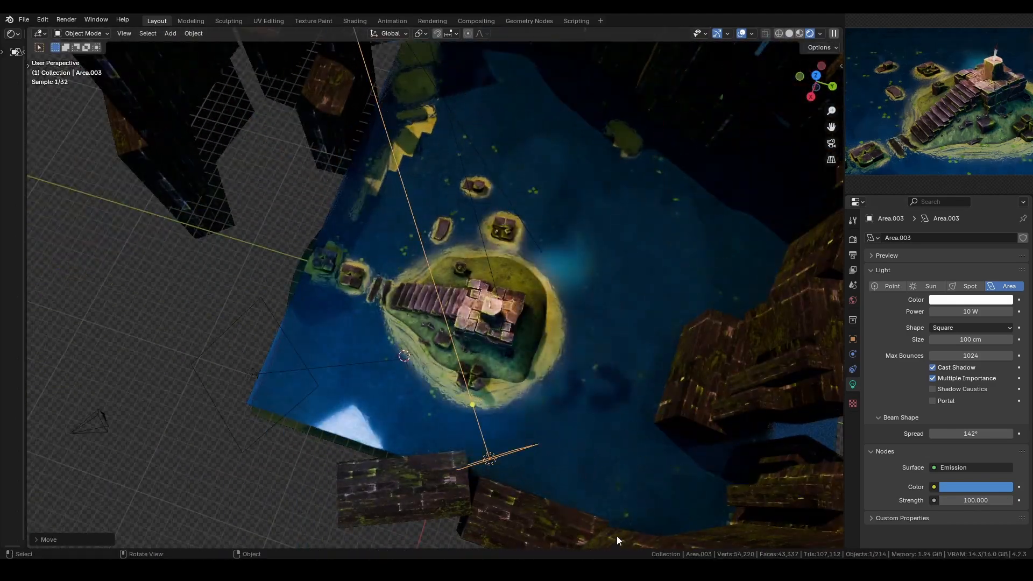
pyautogui.press('r')
pyautogui.click(608, 484)
pyautogui.moveTo(609, 484); pyautogui.dragTo(626, 194, button='middle')
pyautogui.press('KP_0')
# Refine the duplicated light's aim and position beside the island, finishing in the camera view.
pyautogui.press('r')
pyautogui.moveTo(636, 263); pyautogui.dragTo(728, 329, button='middle')
pyautogui.click(597, 463)
pyautogui.press('g')
pyautogui.click(735, 285)
pyautogui.press('r')
pyautogui.click(738, 251)
pyautogui.press('KP_0')
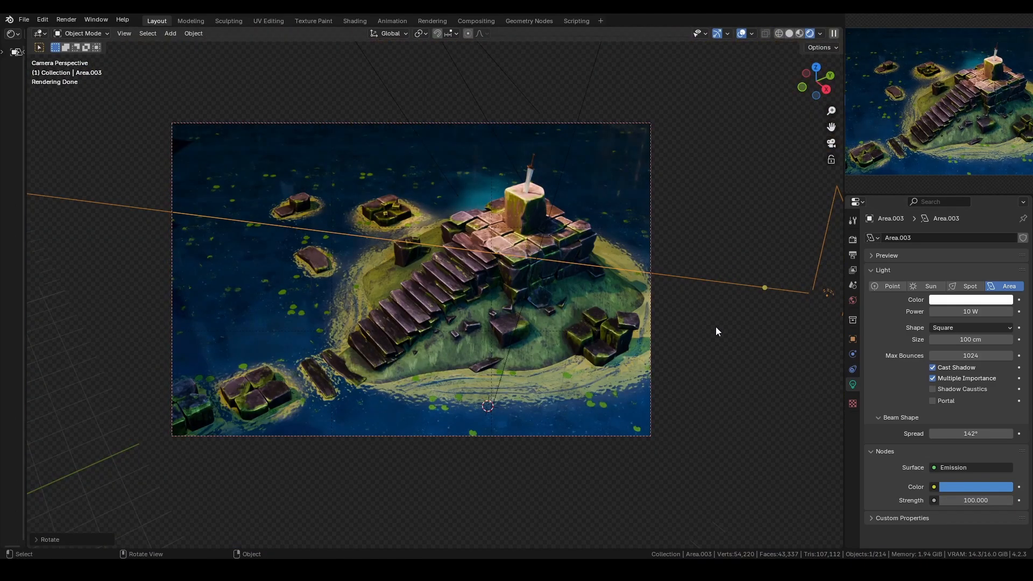